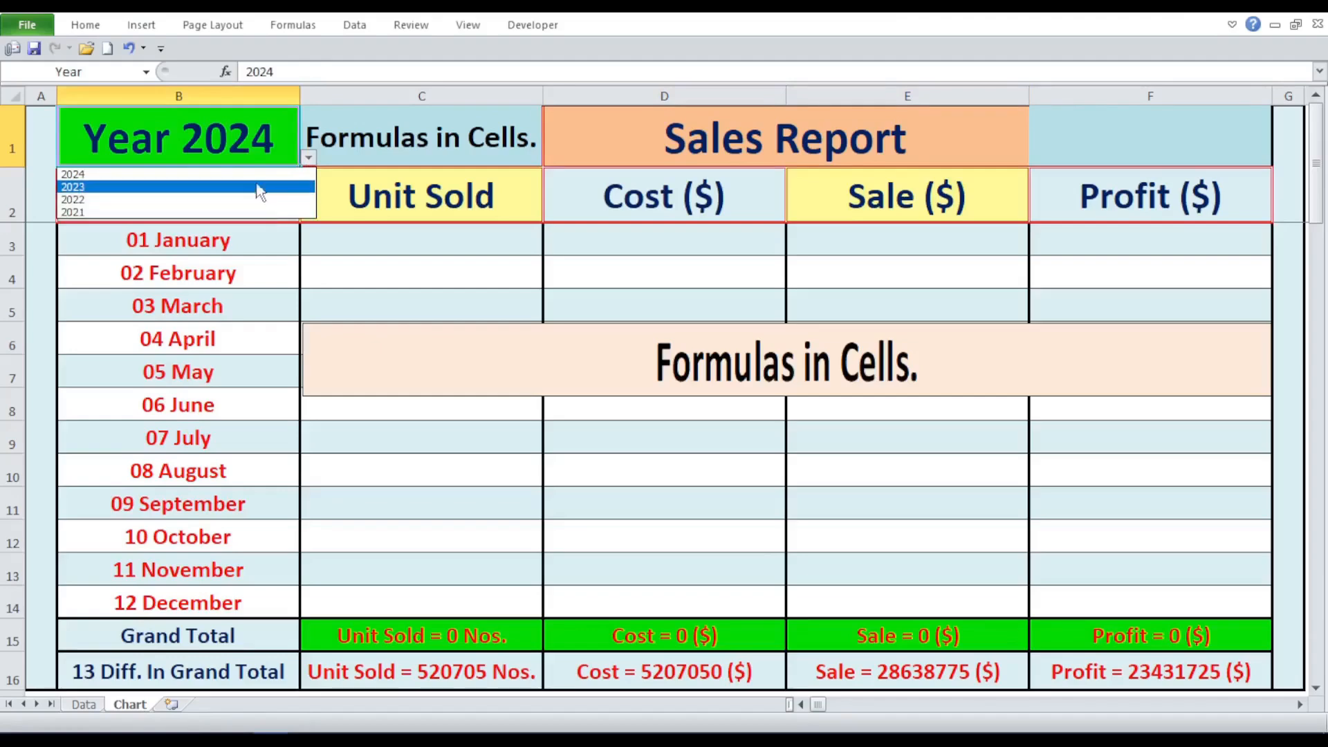
- Examine the year cell, the option list of the formula selector in C1, and the linked formula picture below it
{"action": "left_click", "coordinate": [292, 135]}
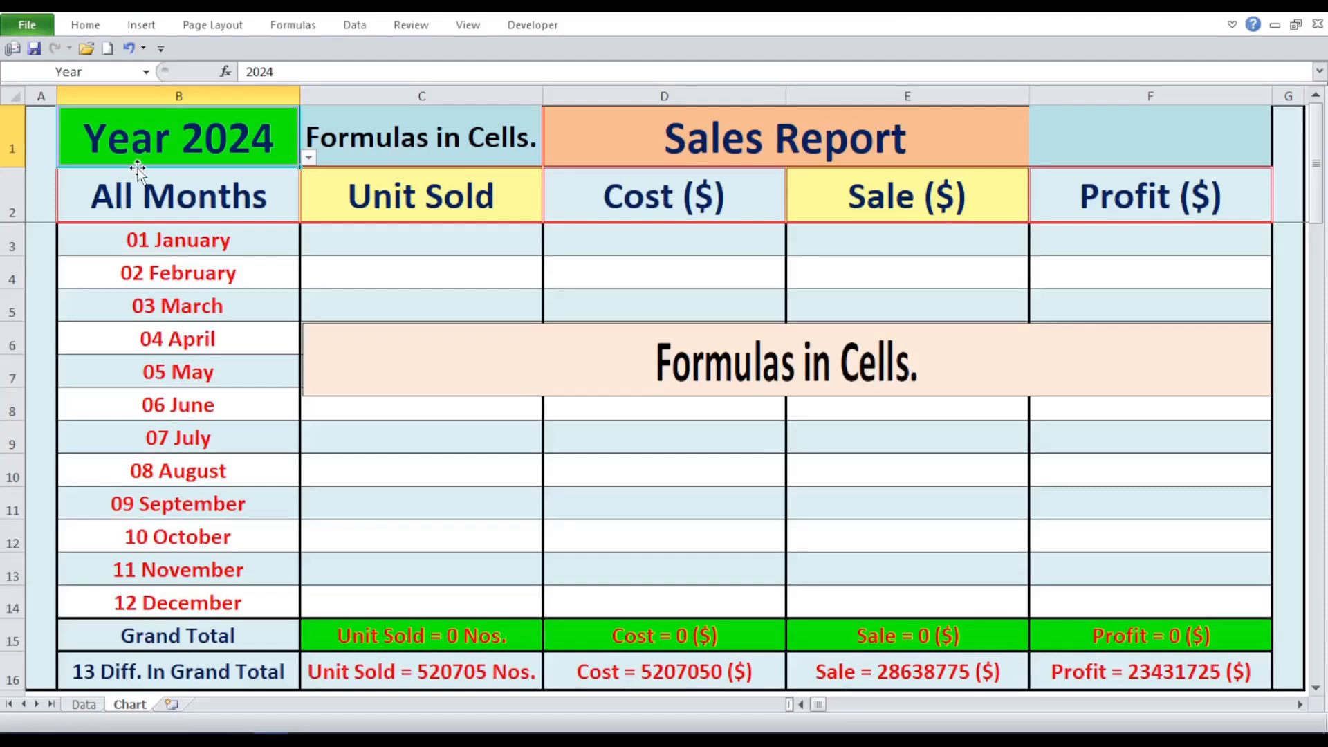
{"action": "left_click", "coordinate": [347, 144]}
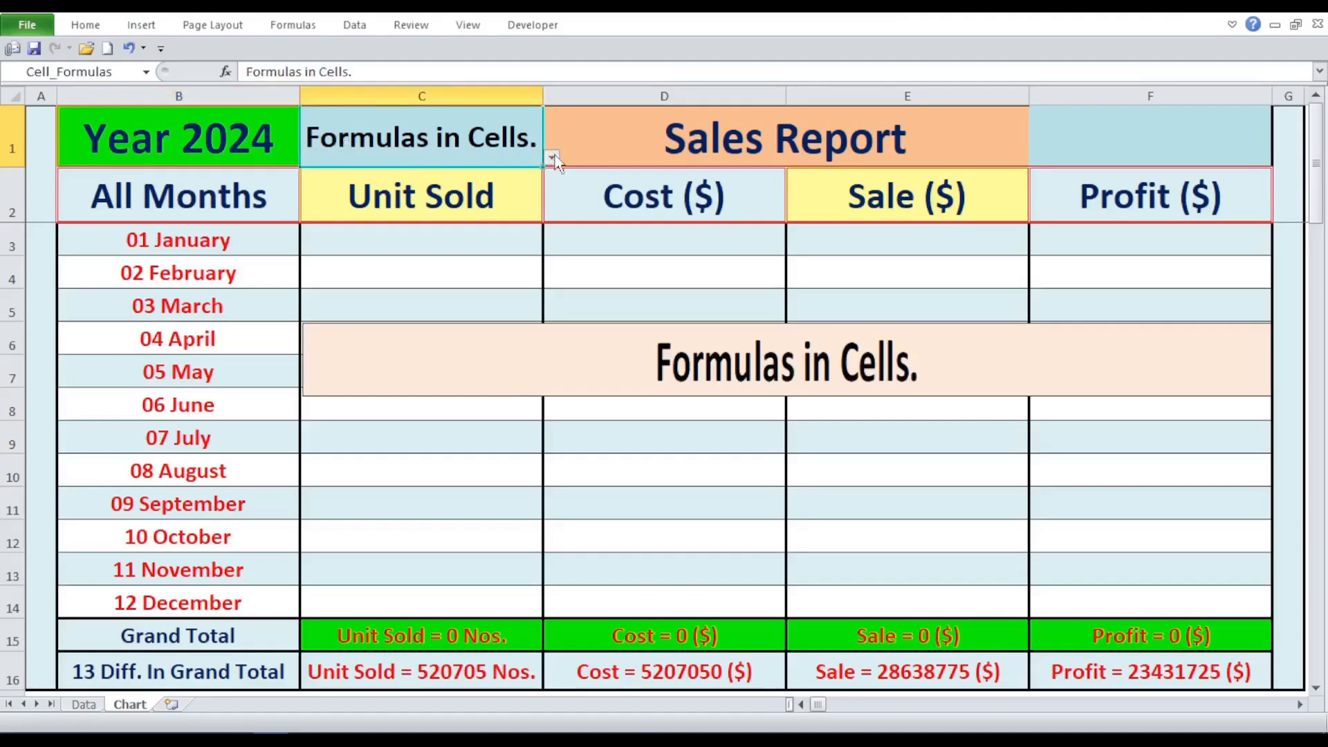
{"action": "left_click", "coordinate": [552, 158]}
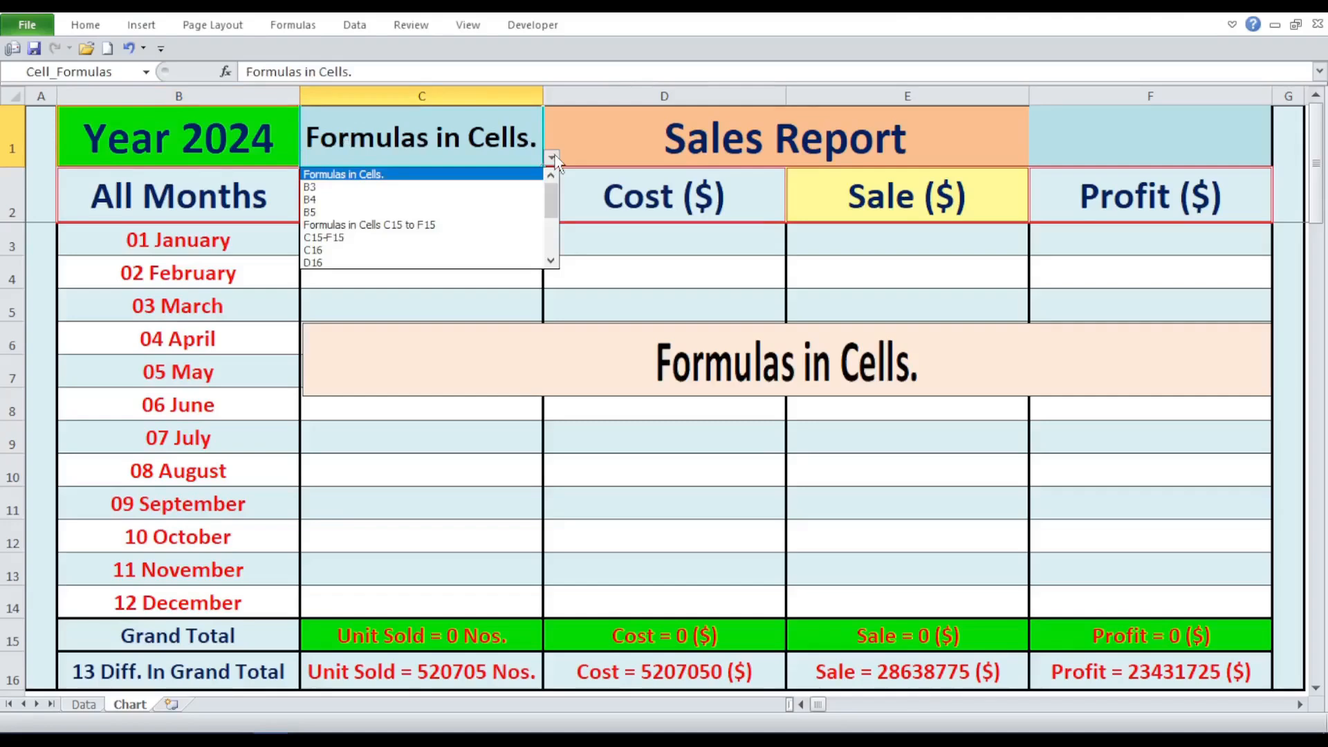
{"action": "left_click", "coordinate": [553, 159]}
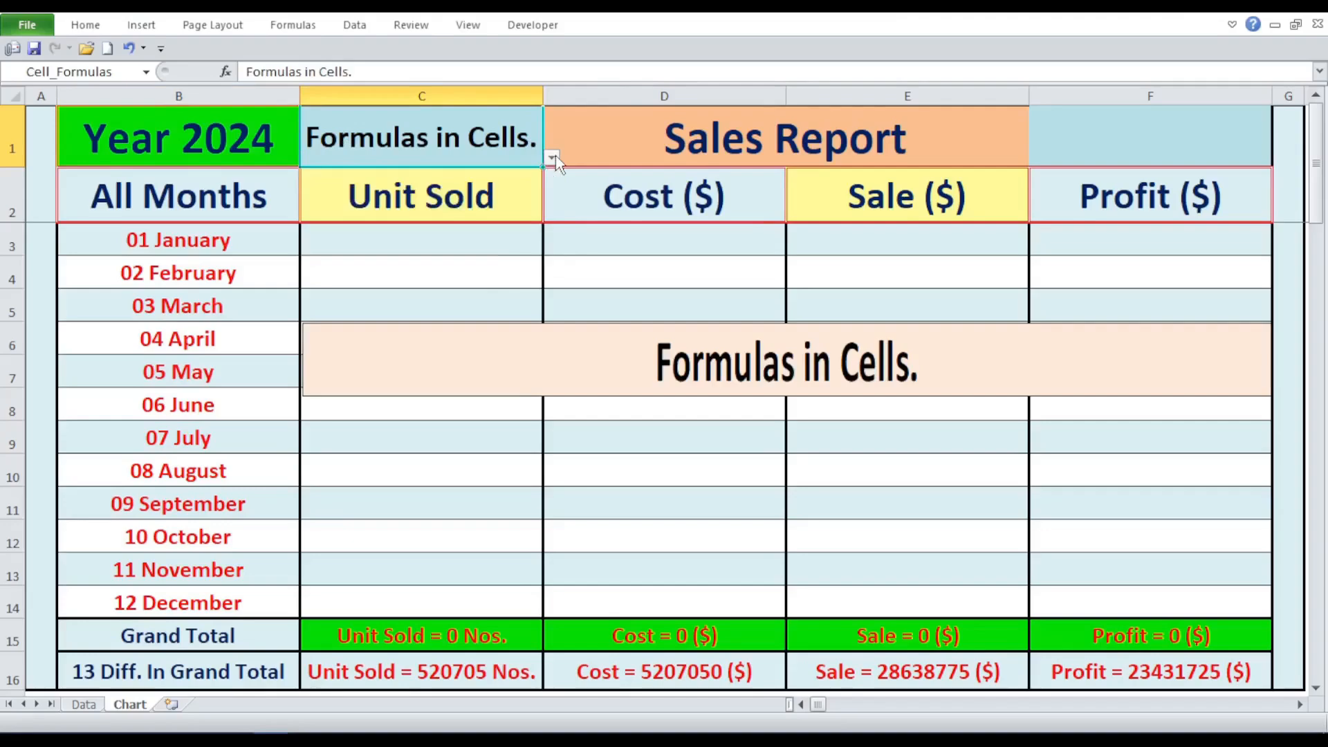
{"action": "left_click", "coordinate": [474, 338]}
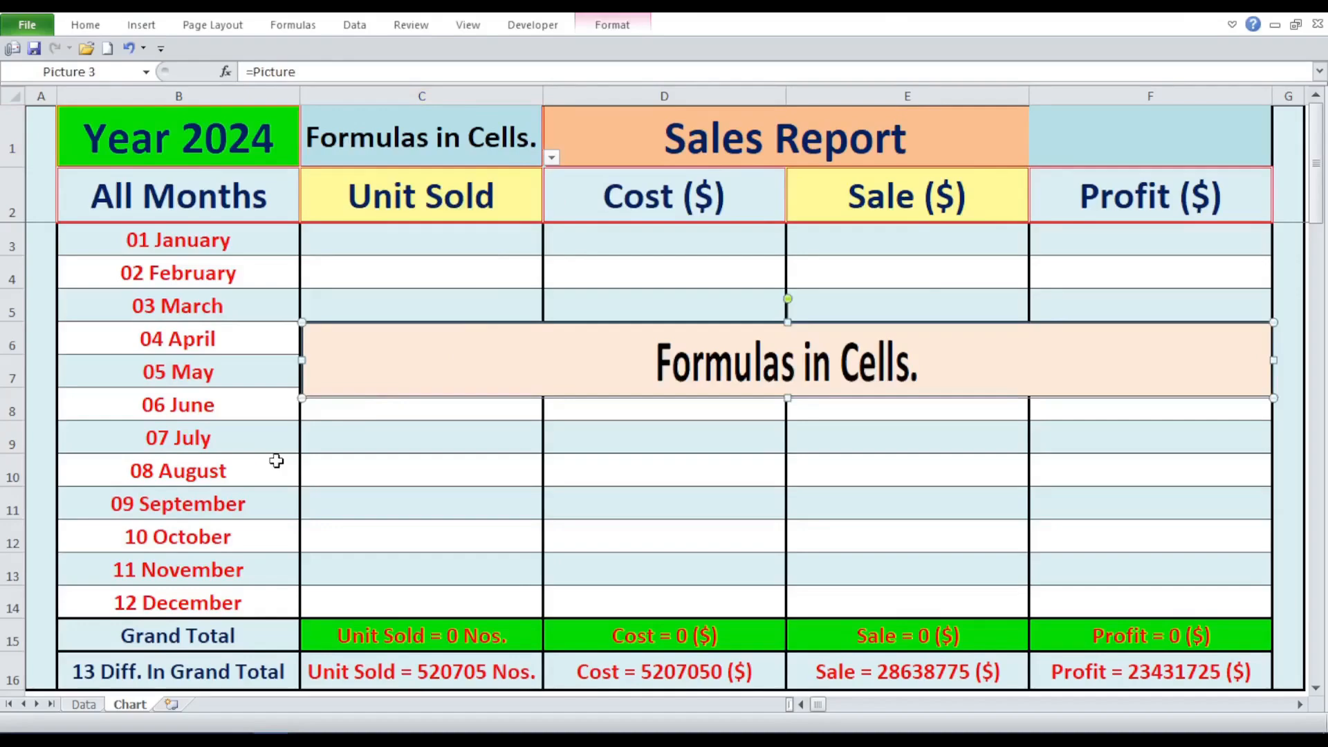
{"action": "left_click", "coordinate": [340, 419]}
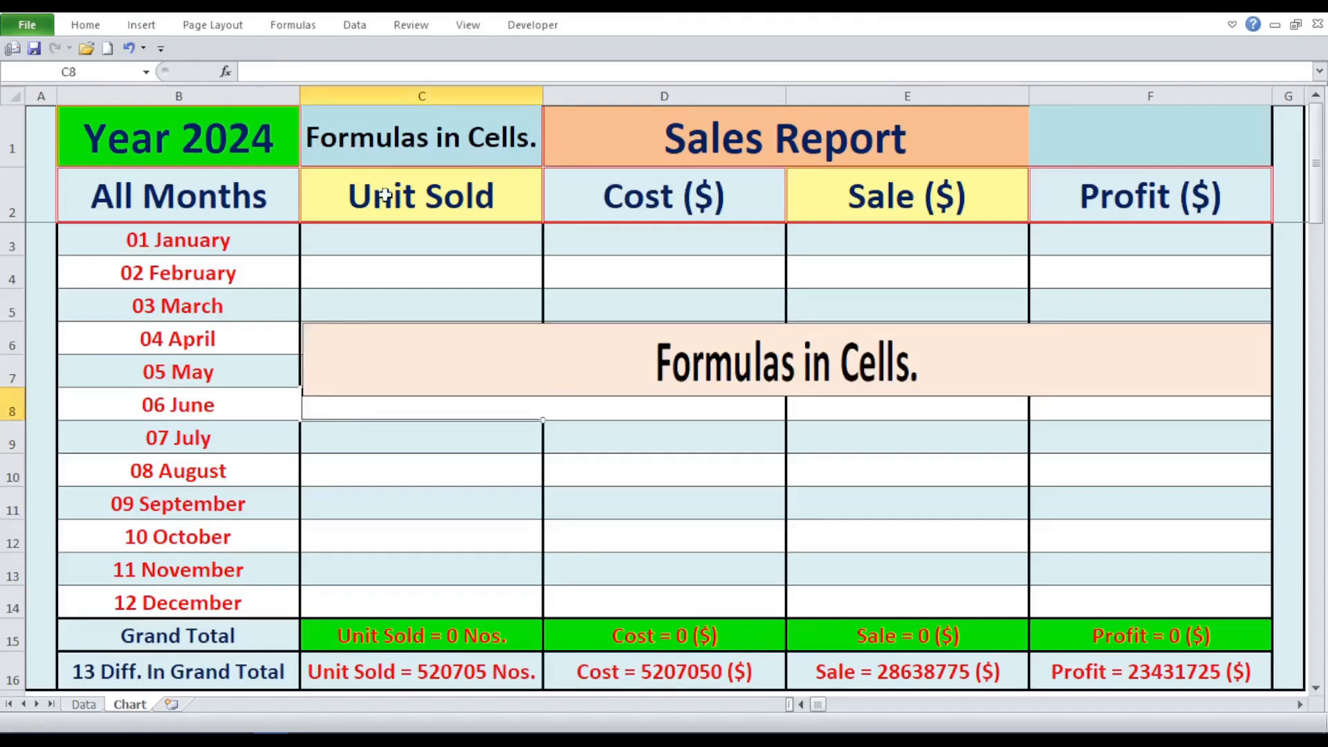
- Inspect the month list from January in B3 to December in B14 and the adjoining column A cells
{"action": "left_click", "coordinate": [245, 237]}
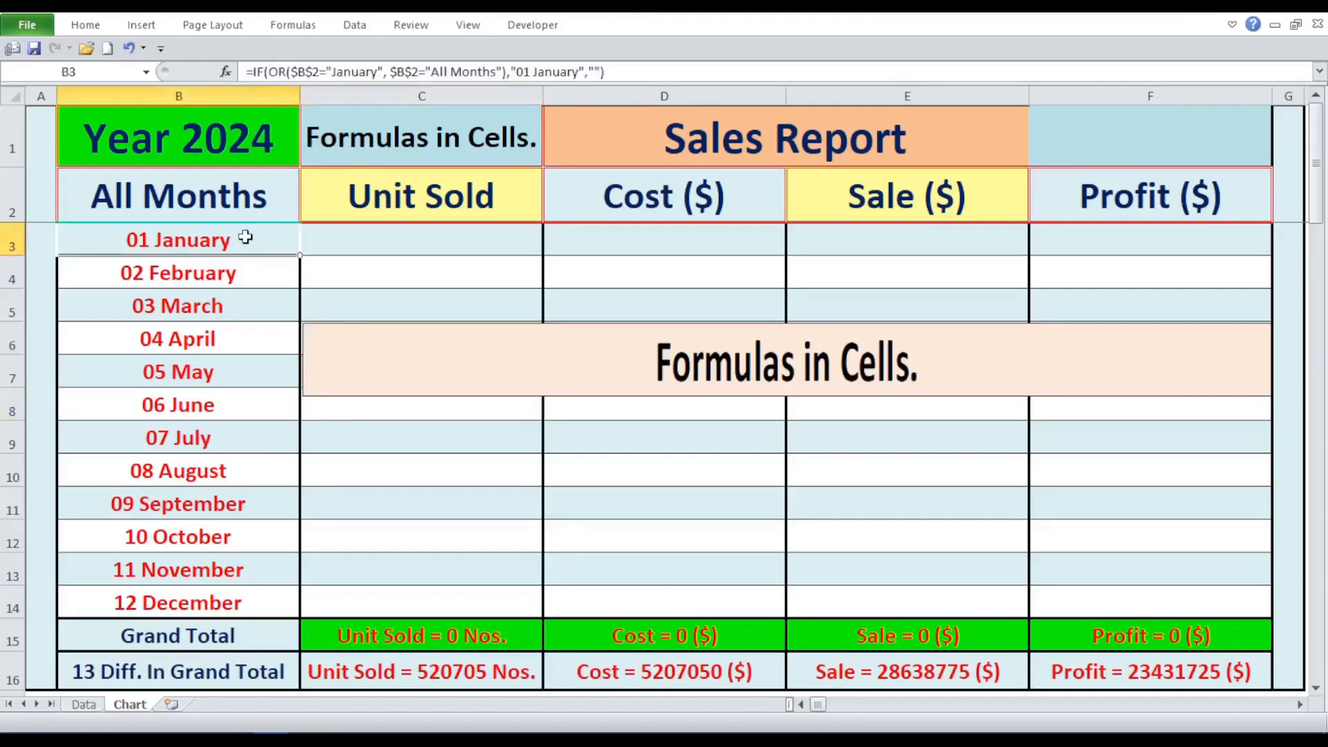
{"action": "left_click", "coordinate": [174, 593]}
{"action": "left_click", "coordinate": [46, 227]}
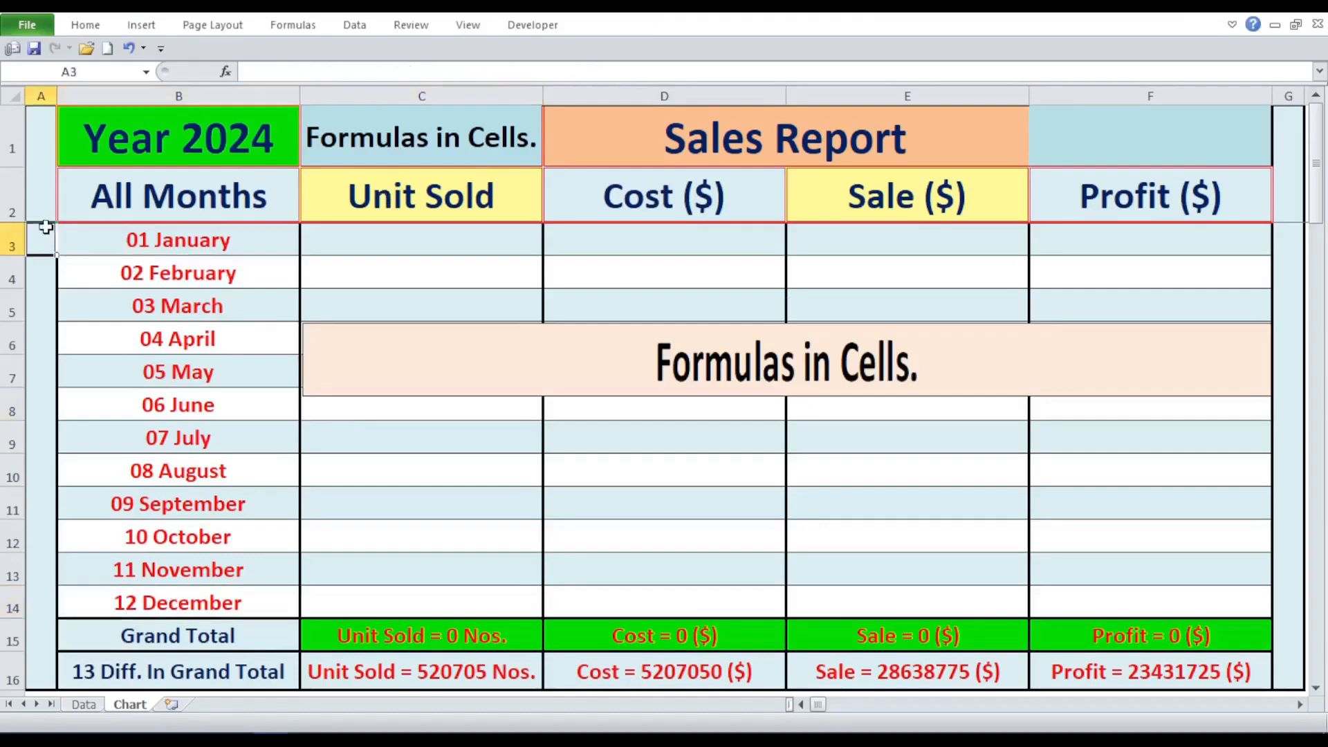
{"action": "left_click", "coordinate": [39, 605]}
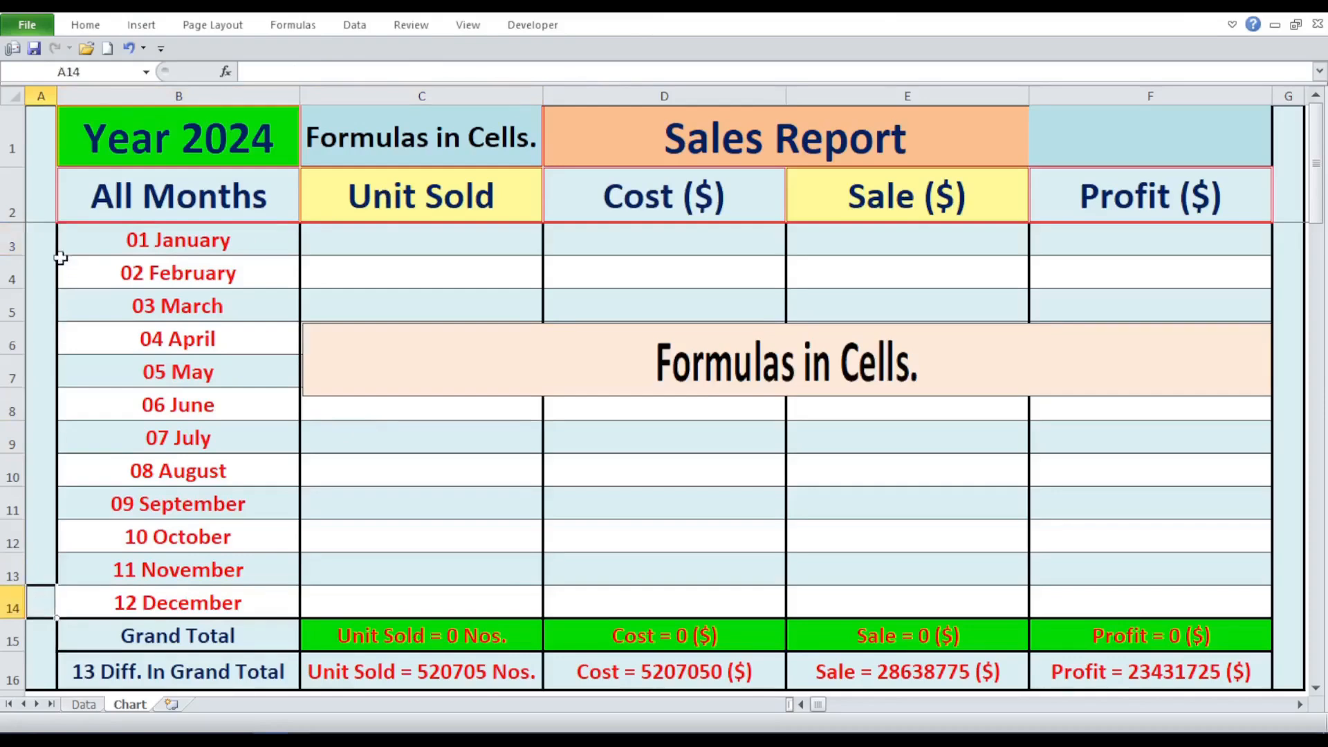
- Review the Unit Sold, Cost, Sale and Profit header cells in row 2, going through all four twice
{"action": "left_click", "coordinate": [353, 211]}
{"action": "left_click", "coordinate": [593, 188]}
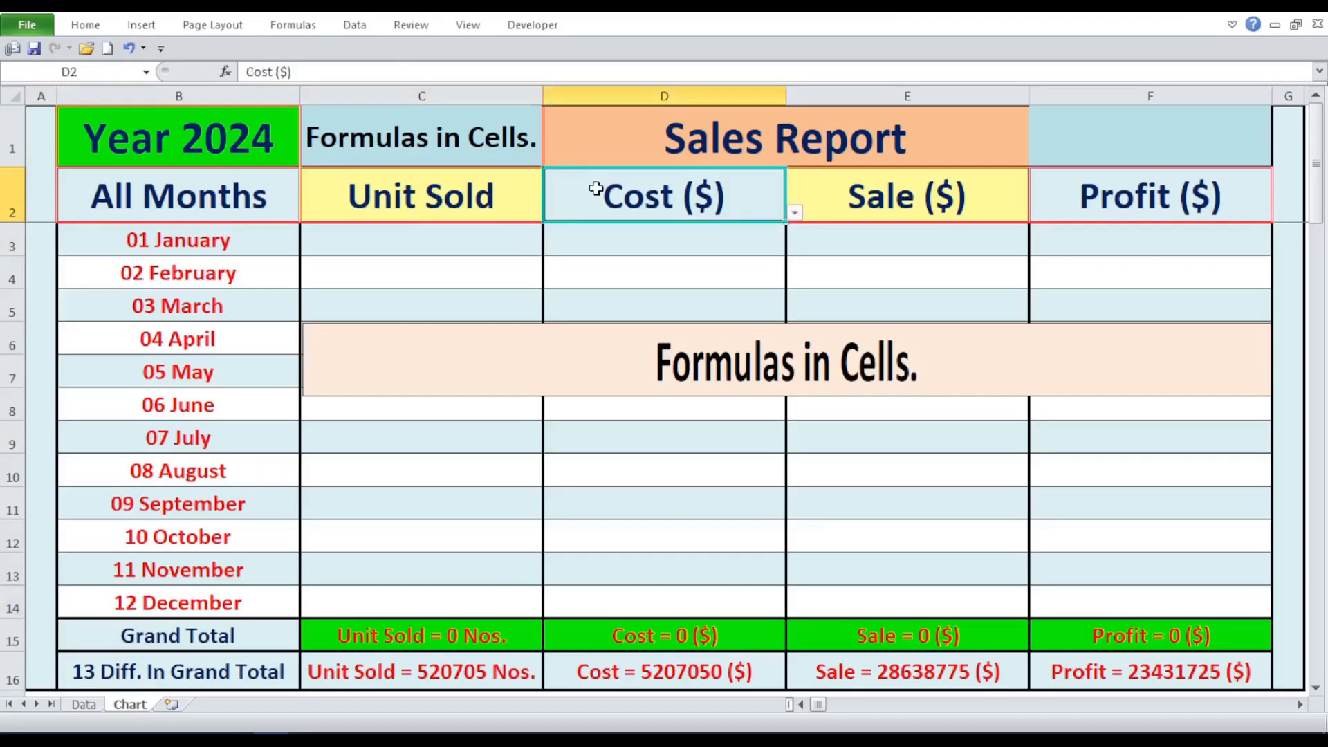
{"action": "left_click", "coordinate": [820, 209]}
{"action": "left_click", "coordinate": [1072, 206]}
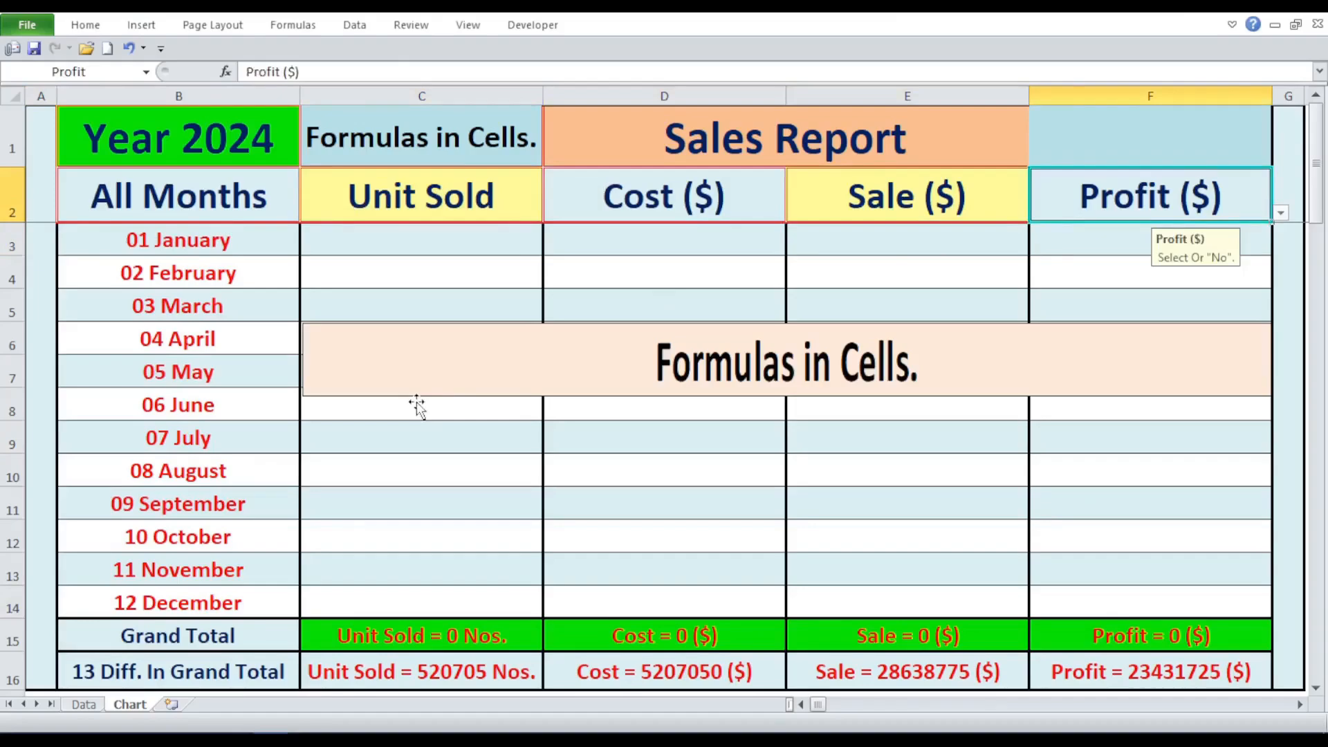
{"action": "left_click", "coordinate": [401, 197]}
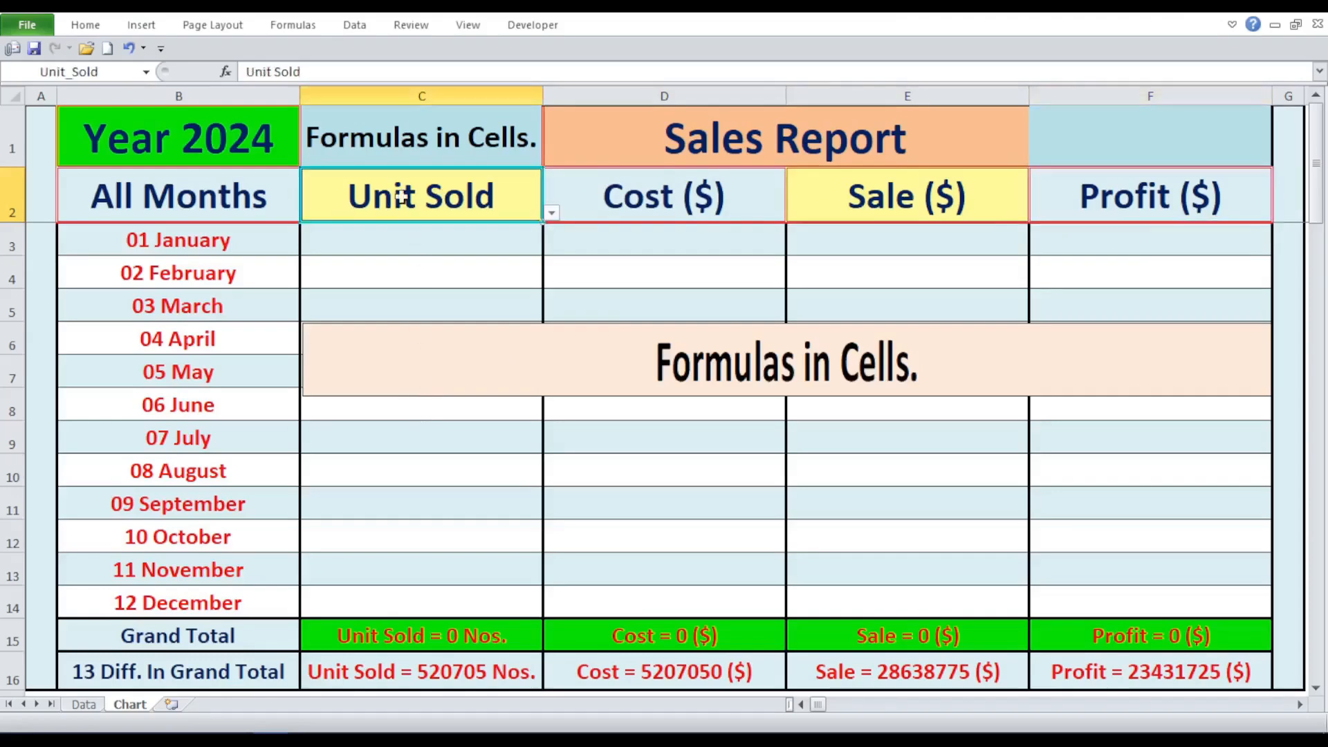
{"action": "left_click", "coordinate": [633, 196]}
{"action": "left_click", "coordinate": [821, 190]}
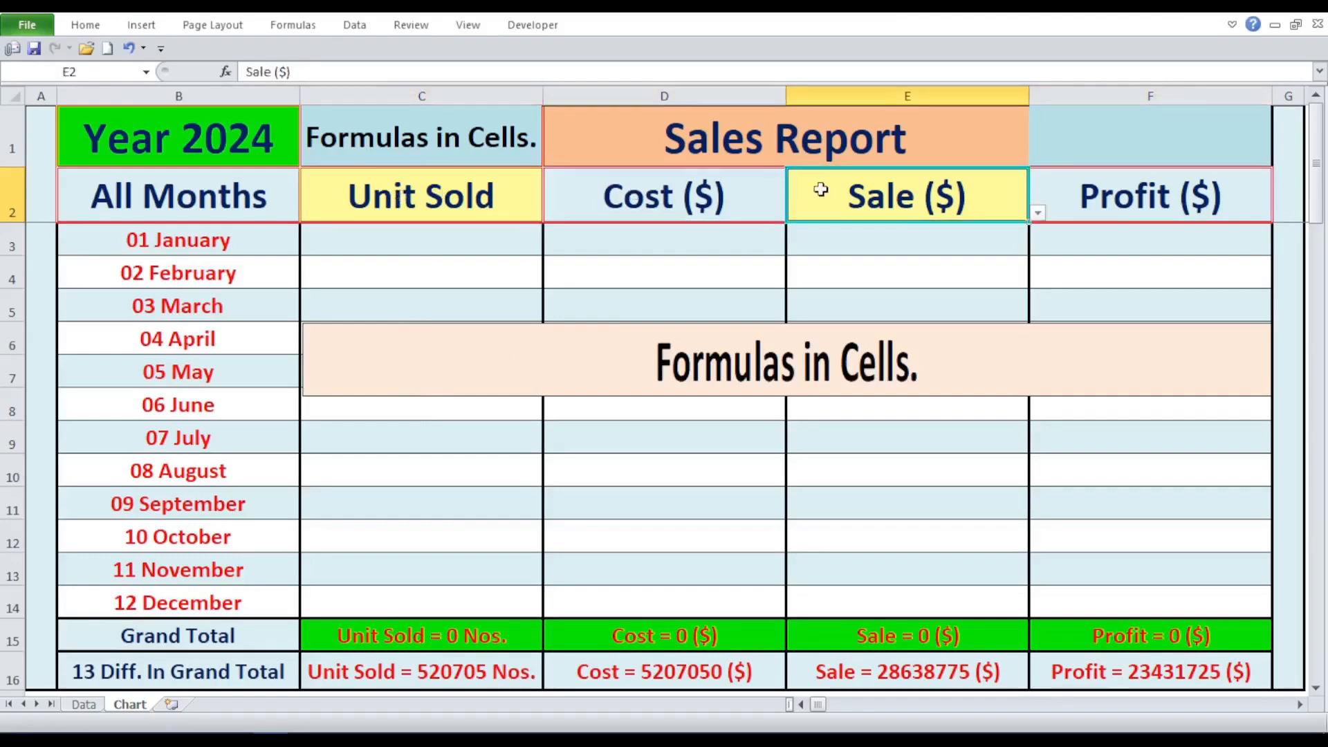
{"action": "left_click", "coordinate": [1103, 197]}
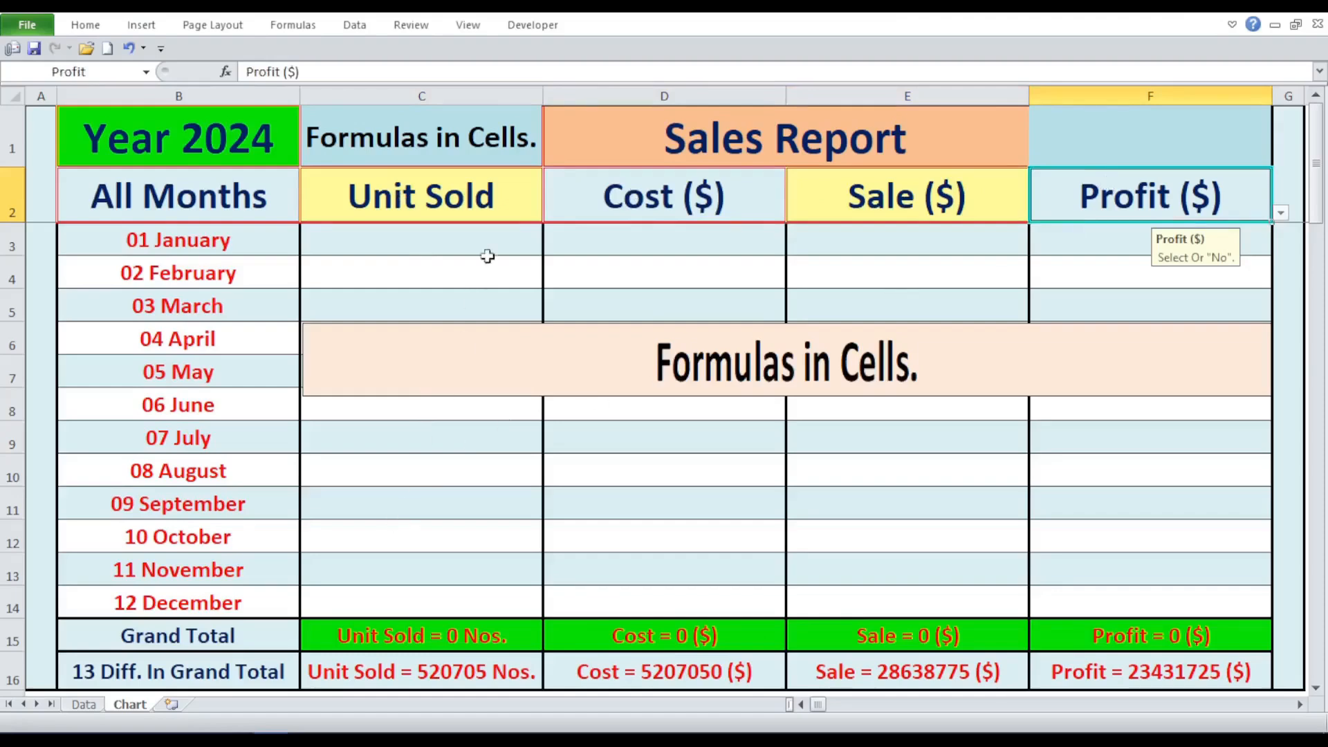
- Set the header selector in C2 to No and restore it to Unit Sold
{"action": "left_click", "coordinate": [502, 197]}
{"action": "left_click", "coordinate": [552, 215]}
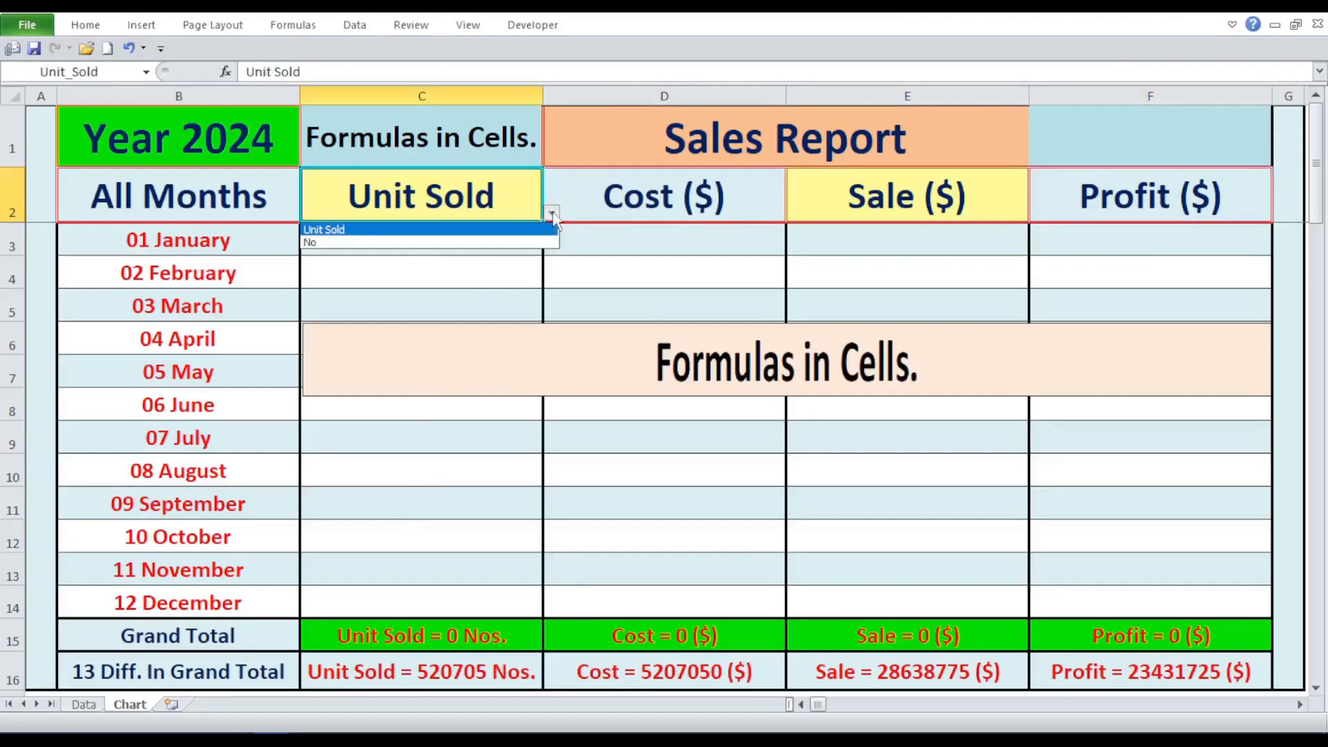
{"action": "left_click", "coordinate": [522, 242]}
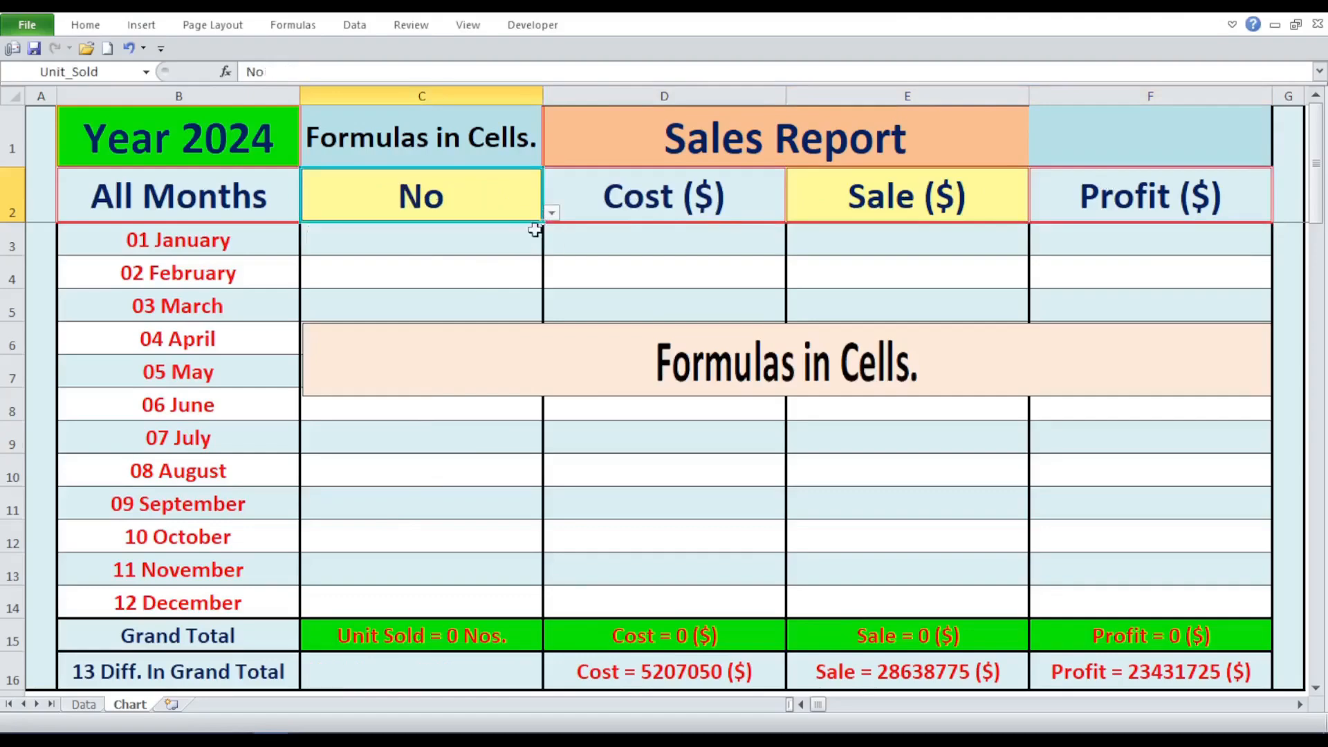
{"action": "left_click", "coordinate": [551, 214]}
{"action": "left_click", "coordinate": [525, 235]}
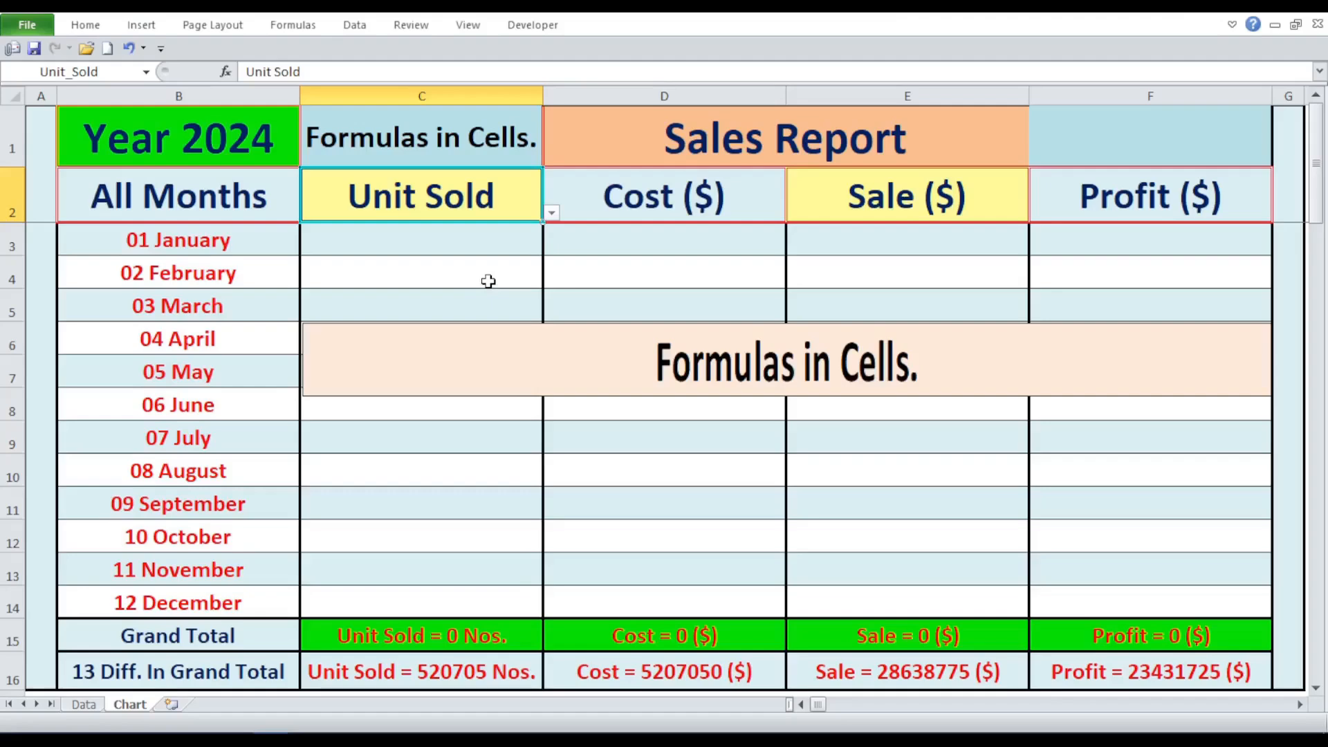
- Set the formula selector in C1 to B3 and examine the January formula in cell B3
{"action": "left_click", "coordinate": [487, 124]}
{"action": "left_click", "coordinate": [551, 158]}
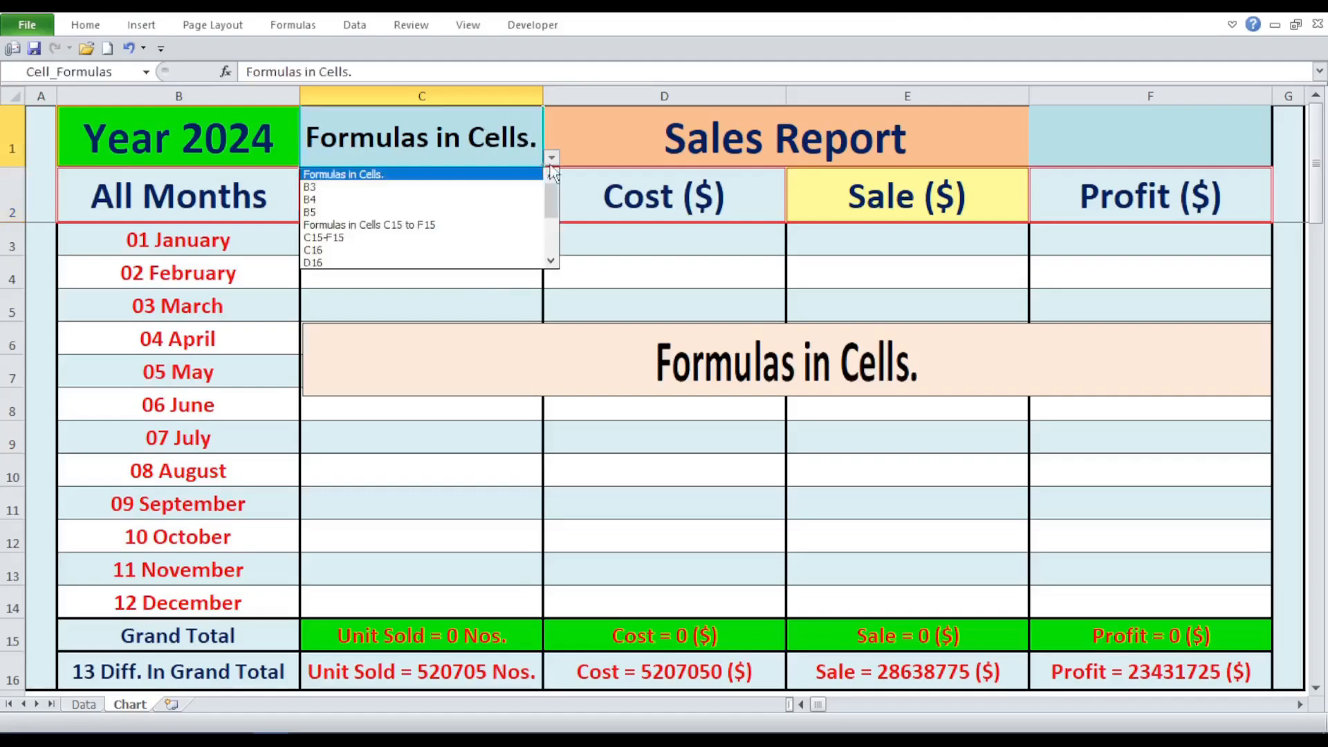
{"action": "left_click", "coordinate": [502, 188]}
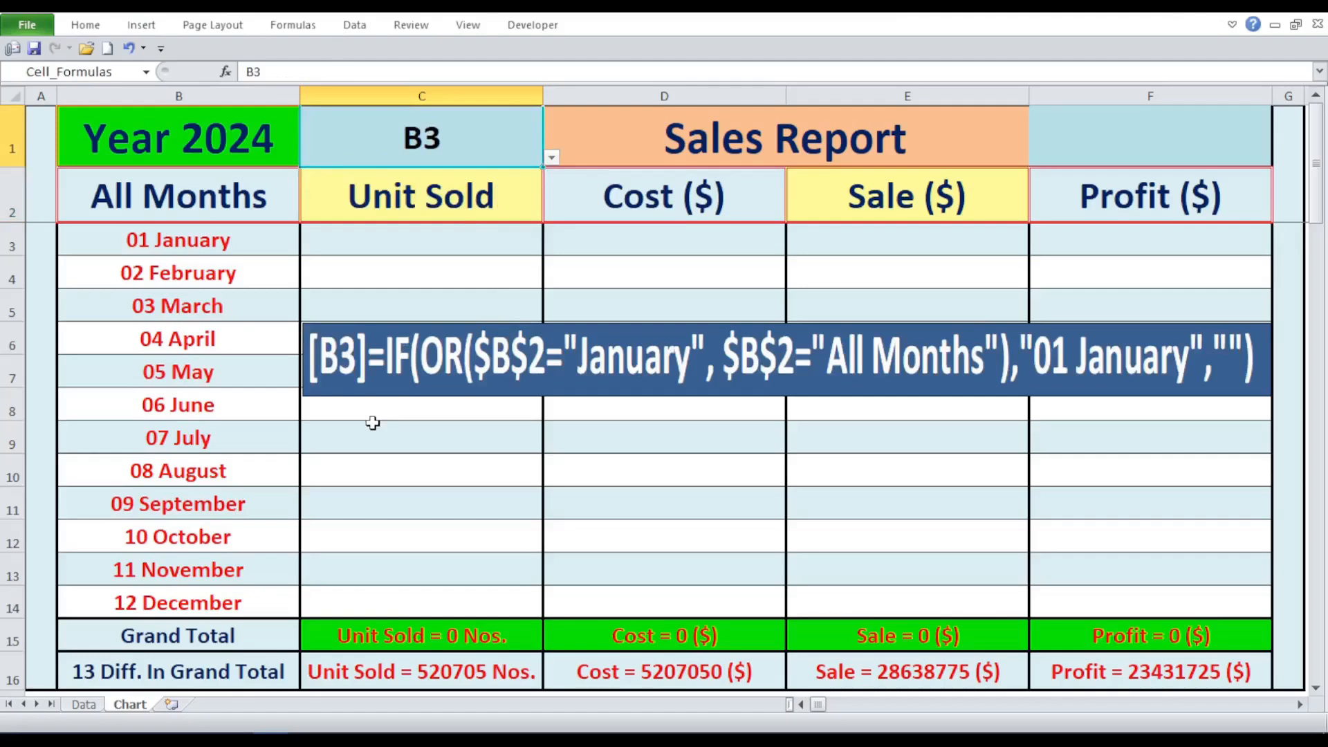
{"action": "left_click", "coordinate": [178, 241]}
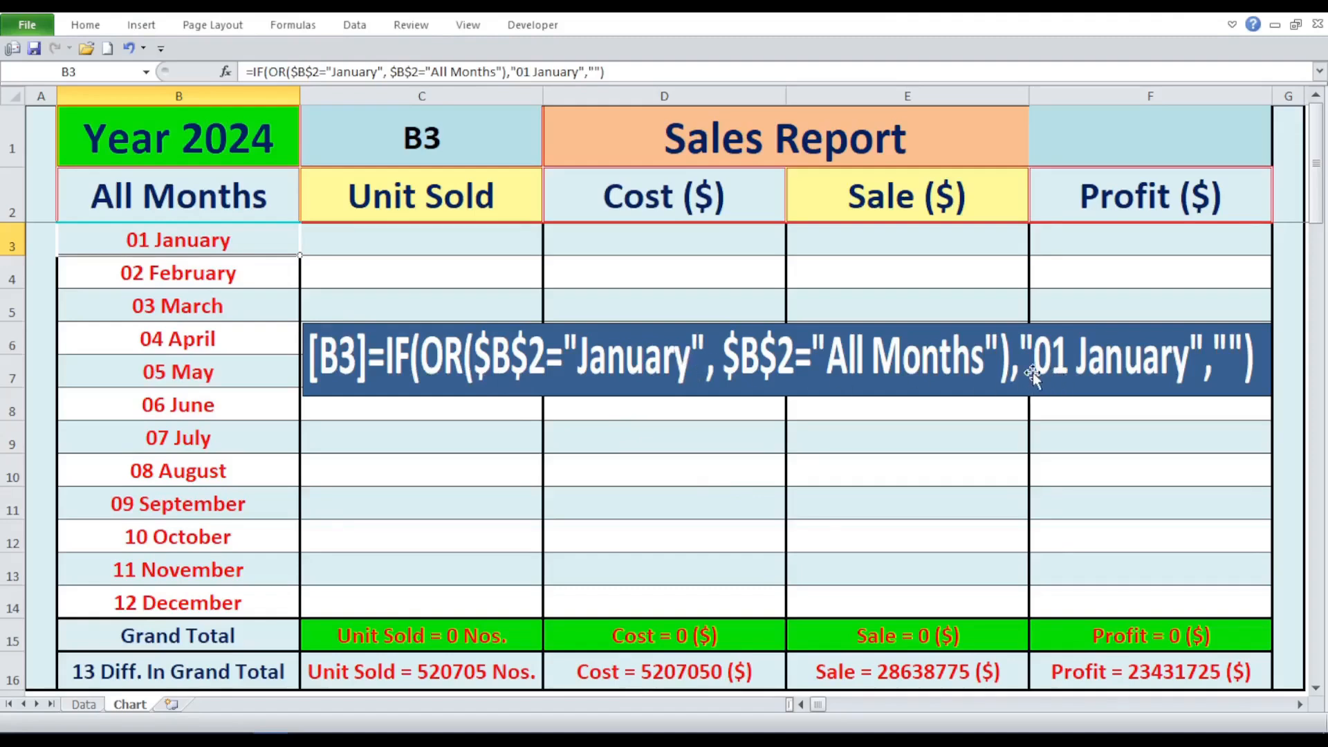
- Set the formula selector in C1 to B4 and examine the February formula in cell B4
{"action": "left_click", "coordinate": [477, 142]}
{"action": "left_click", "coordinate": [551, 158]}
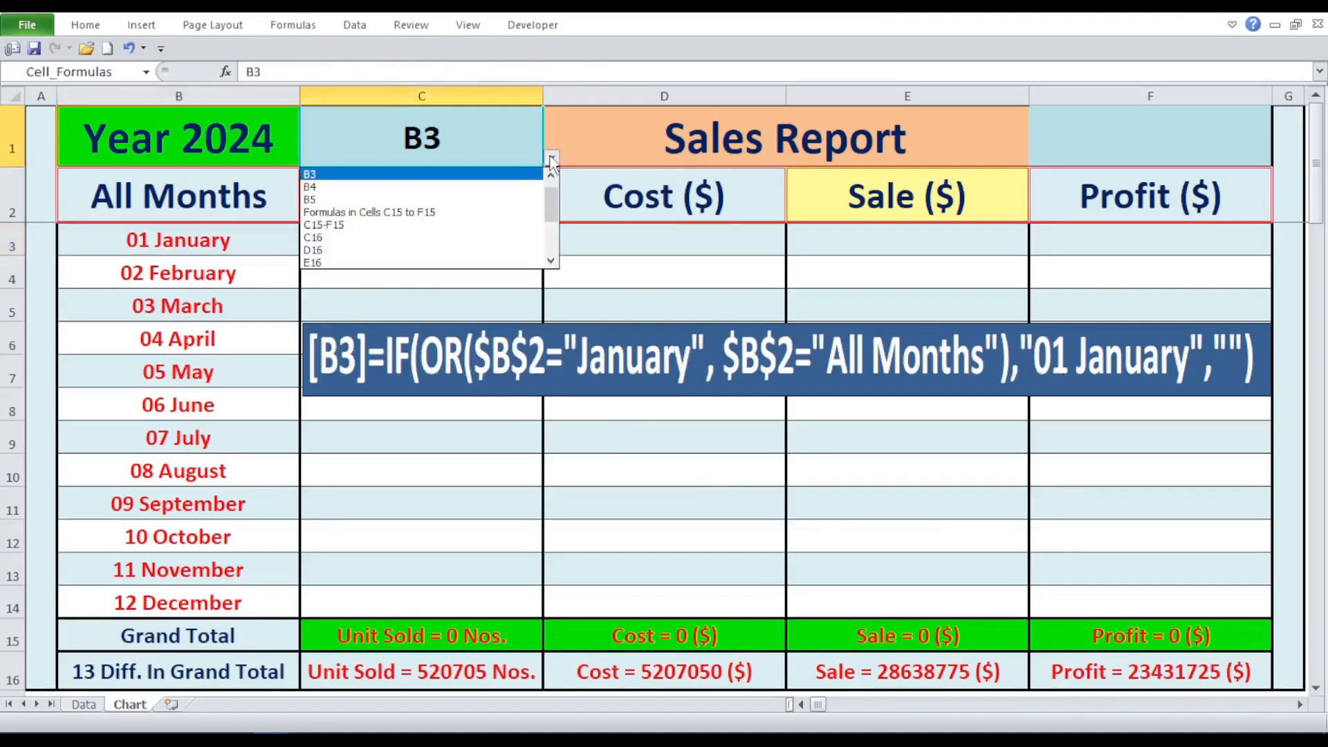
{"action": "left_click", "coordinate": [510, 187]}
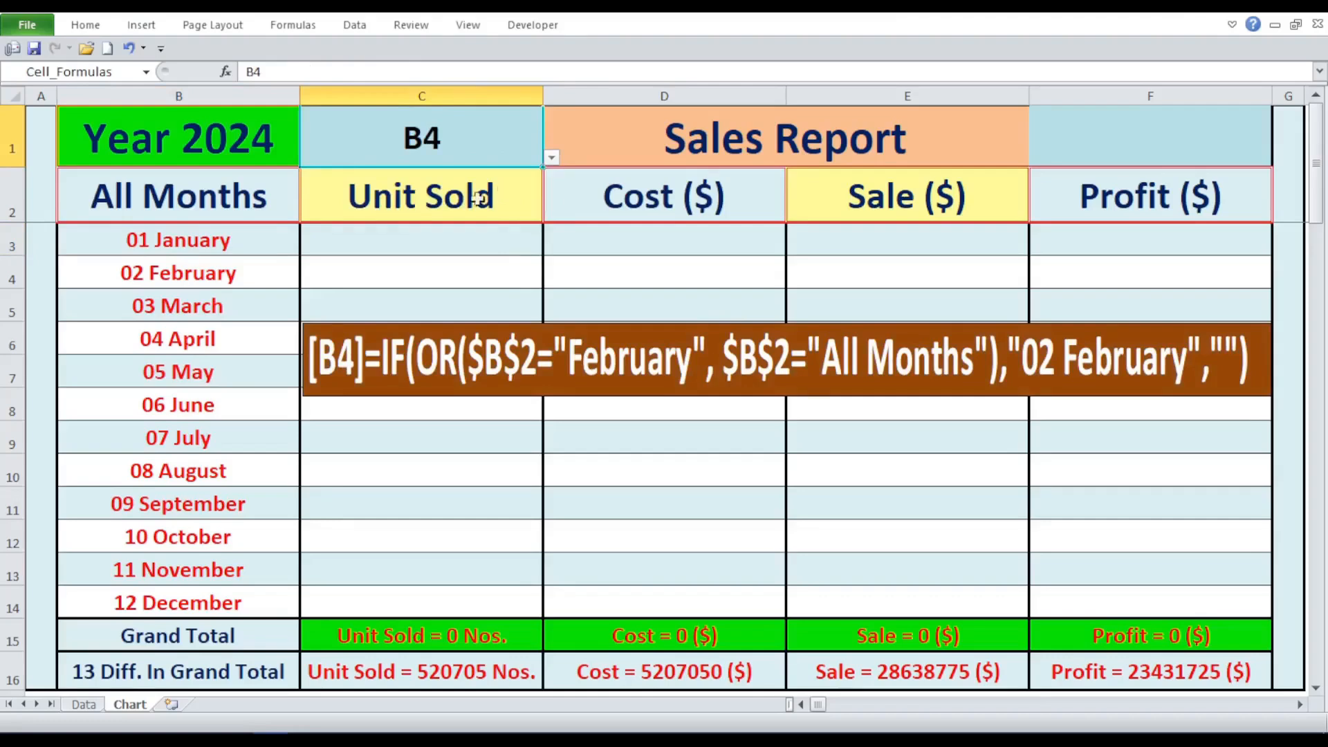
{"action": "left_click", "coordinate": [173, 268]}
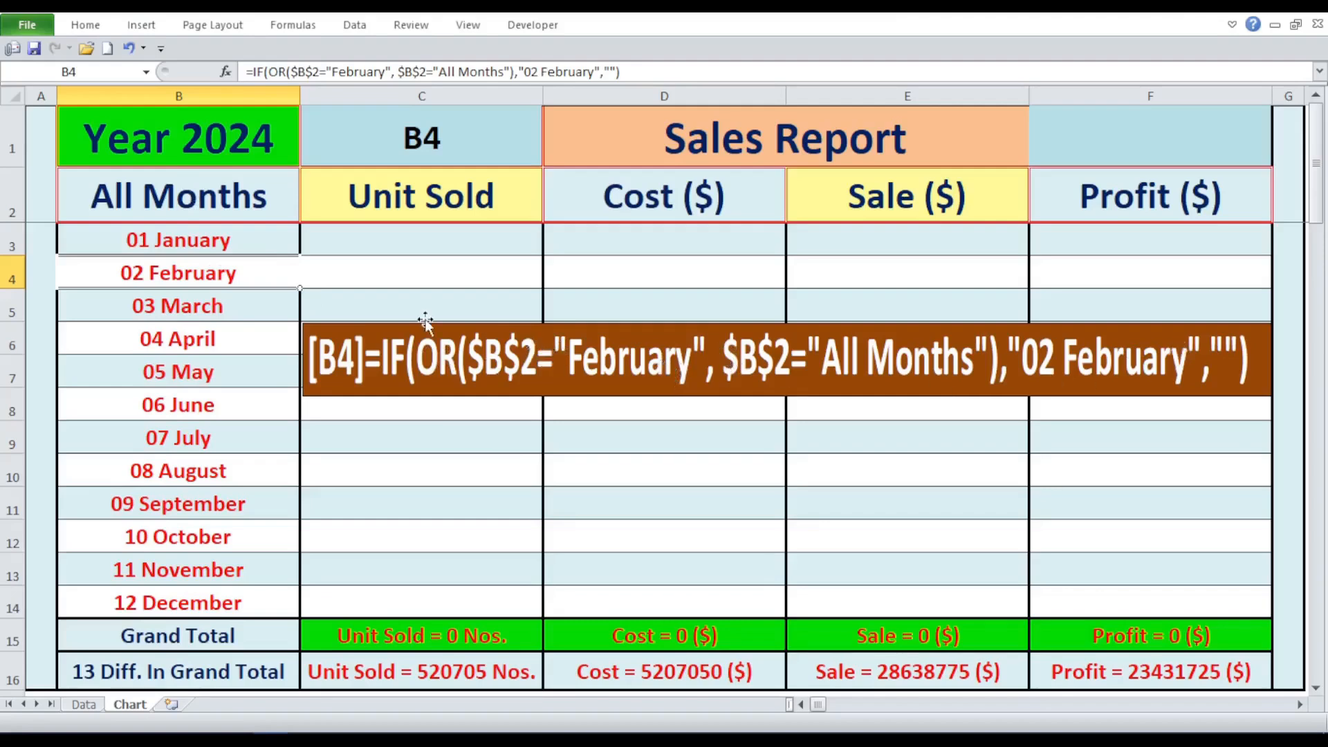
- Set the formula selector in C1 to B5 and examine the March formula in B5 and the December formula in B14
{"action": "left_click", "coordinate": [498, 139]}
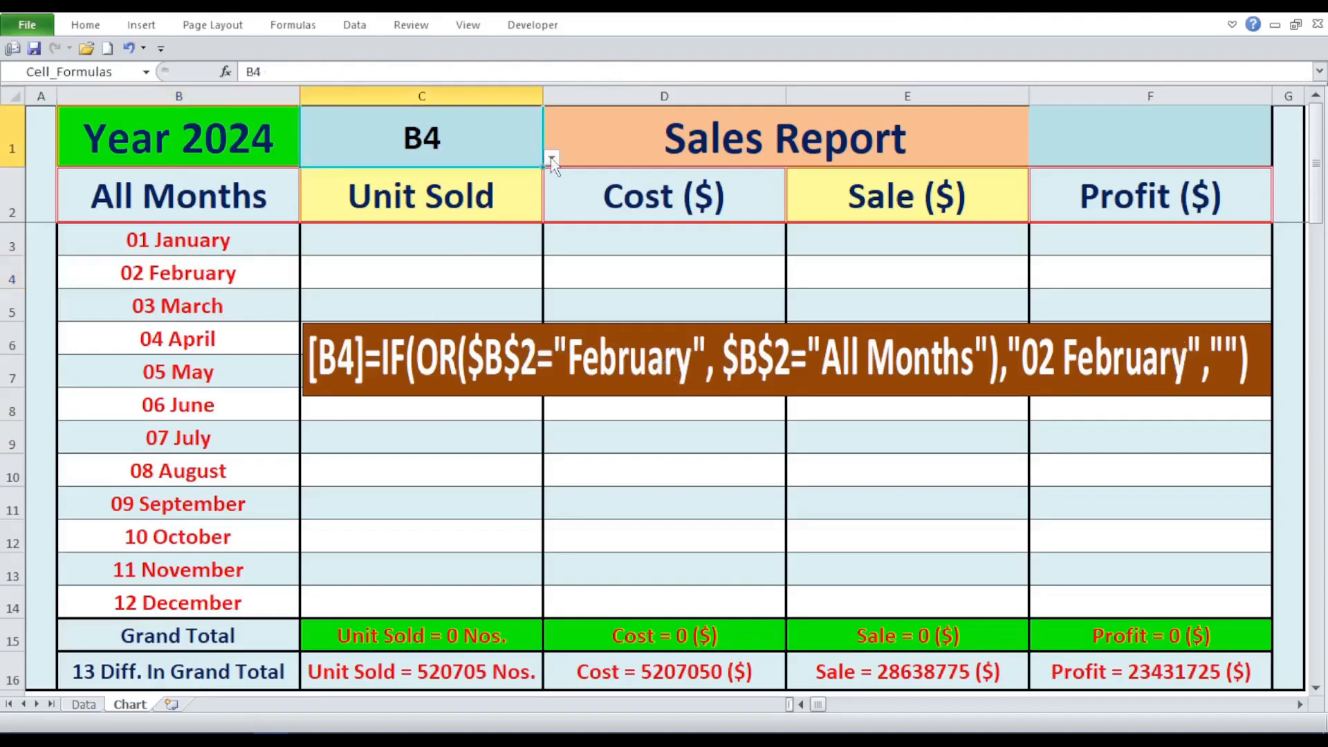
{"action": "left_click", "coordinate": [551, 159]}
{"action": "left_click", "coordinate": [457, 187]}
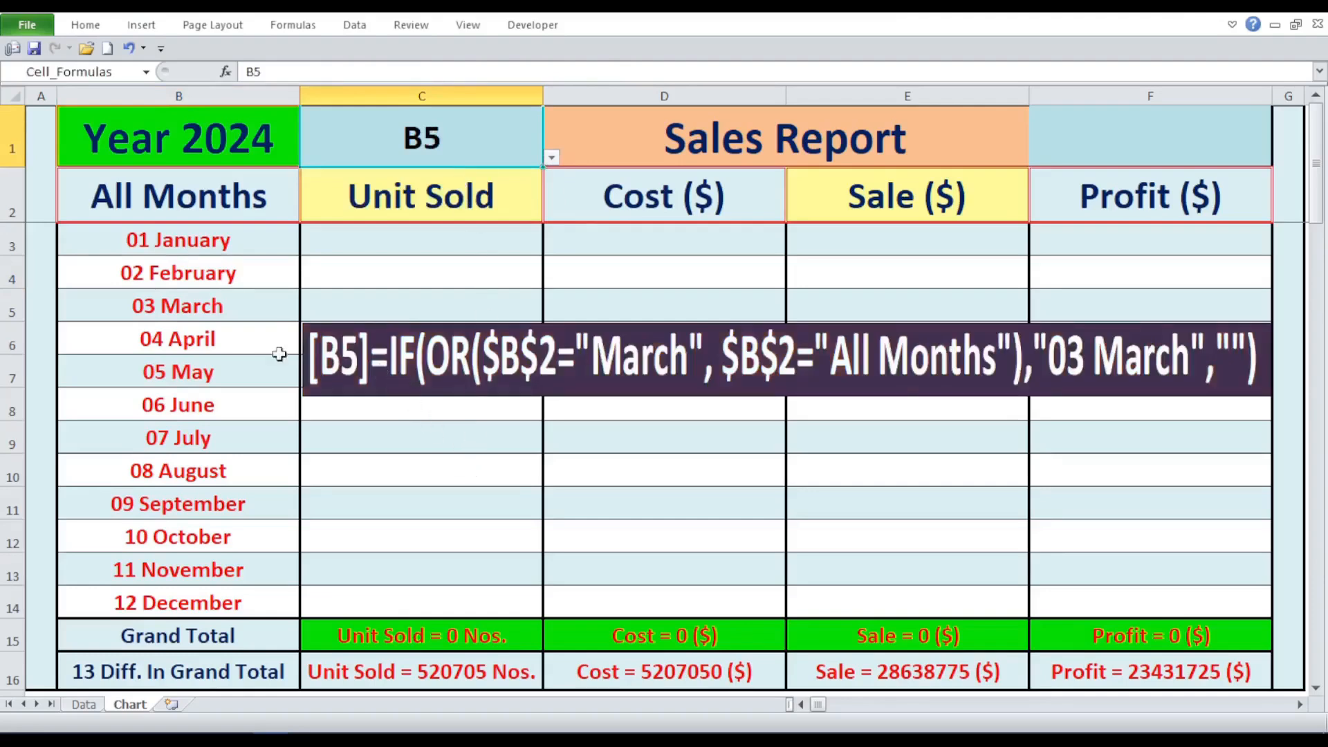
{"action": "left_click", "coordinate": [198, 310]}
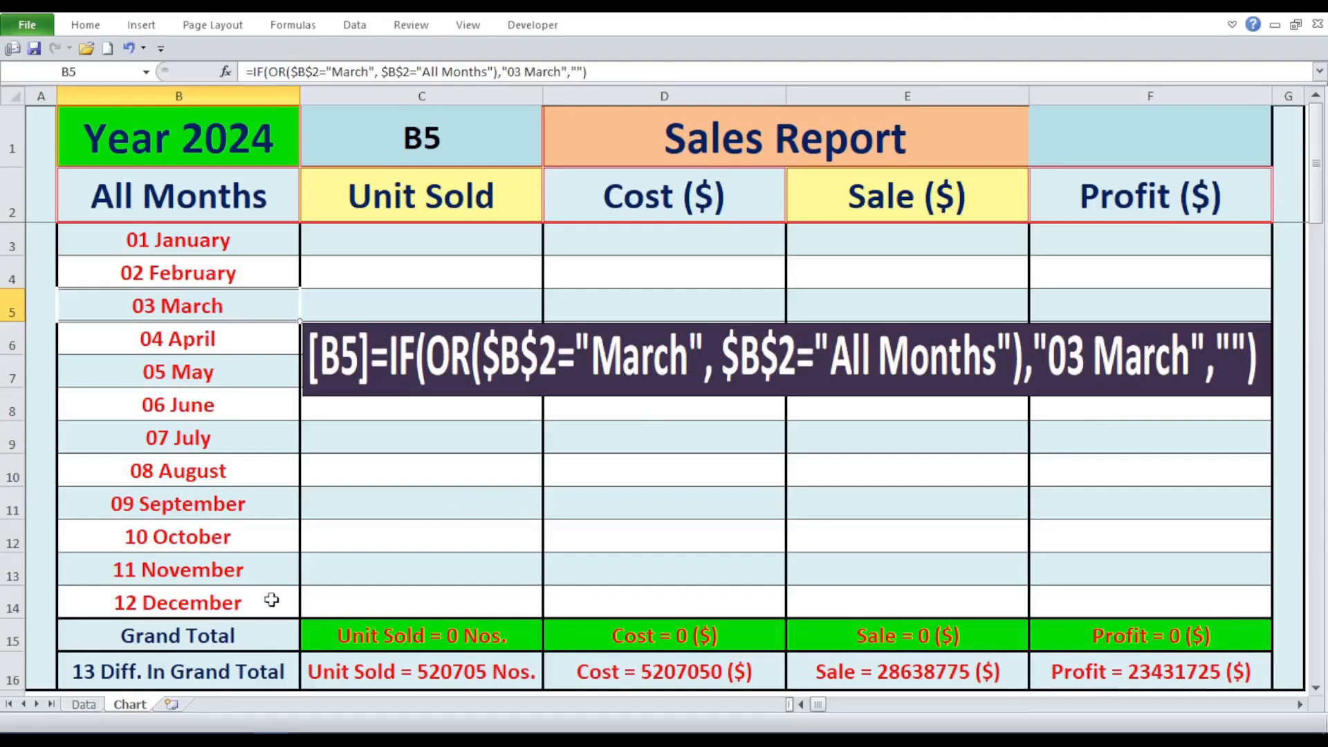
{"action": "left_click", "coordinate": [250, 603]}
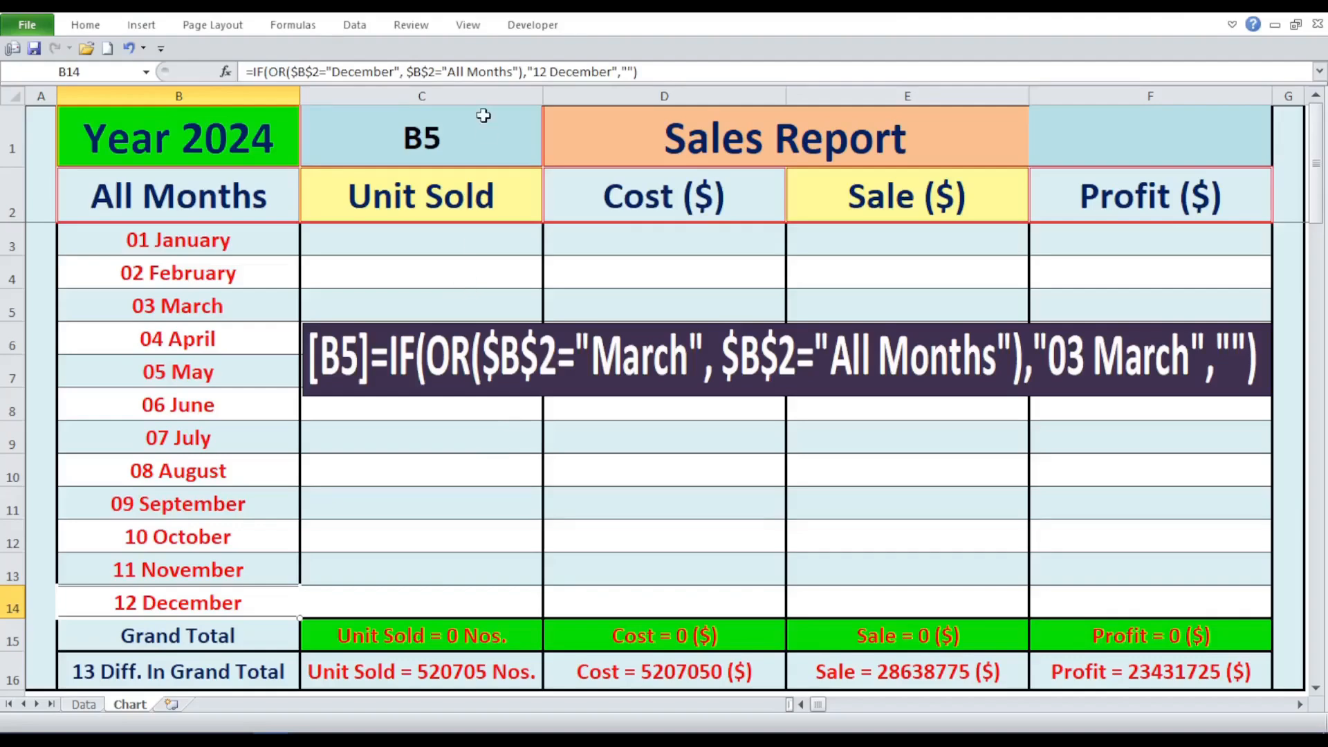
- Open the Data sheet and review the yearly sales report blocks from 2024 through 2021, returning to cell A1
{"action": "left_click", "coordinate": [88, 707]}
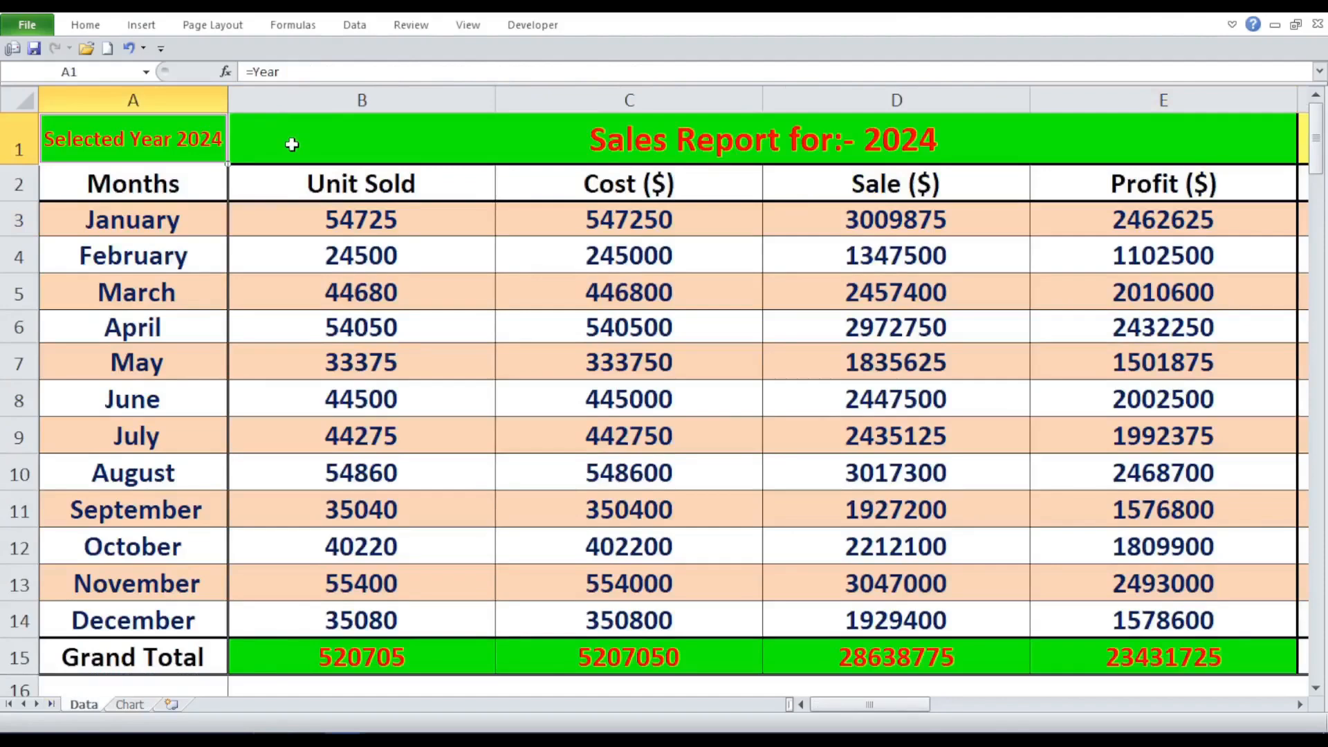
{"action": "left_click", "coordinate": [292, 144]}
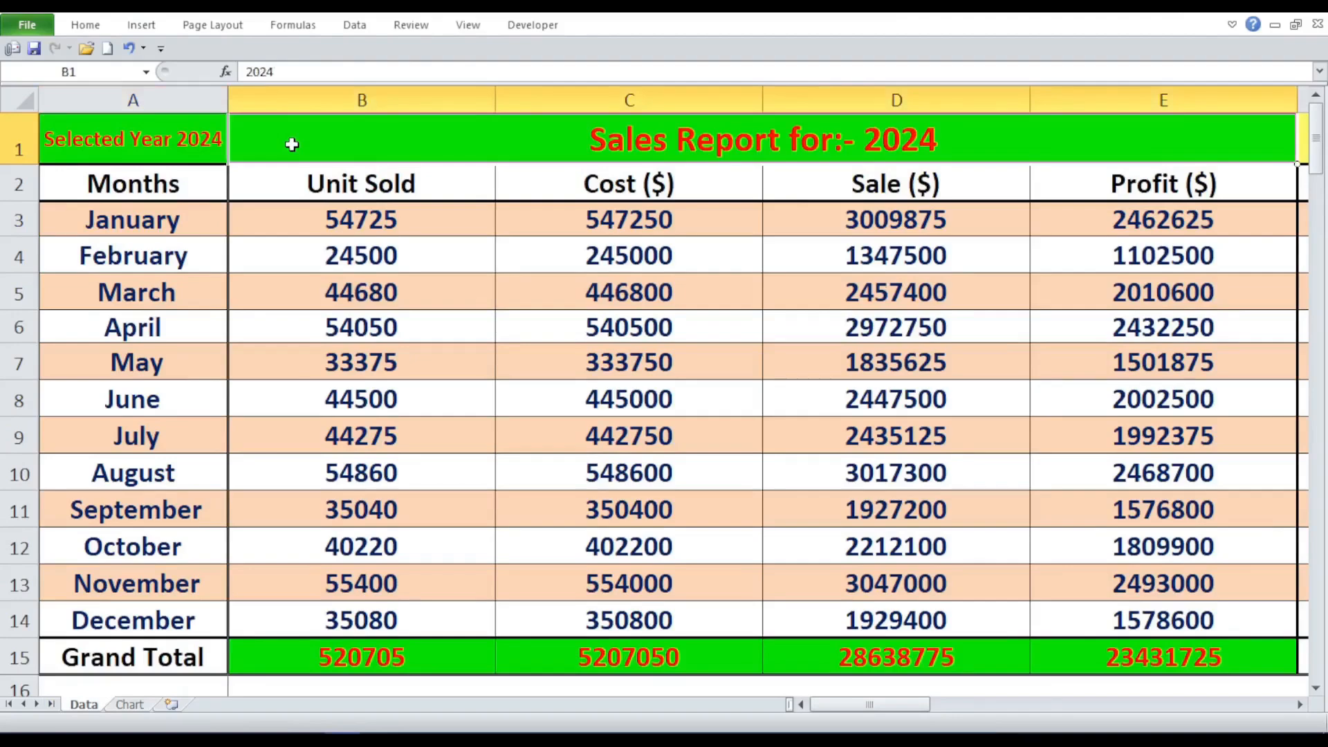
{"action": "key", "text": "Right"}
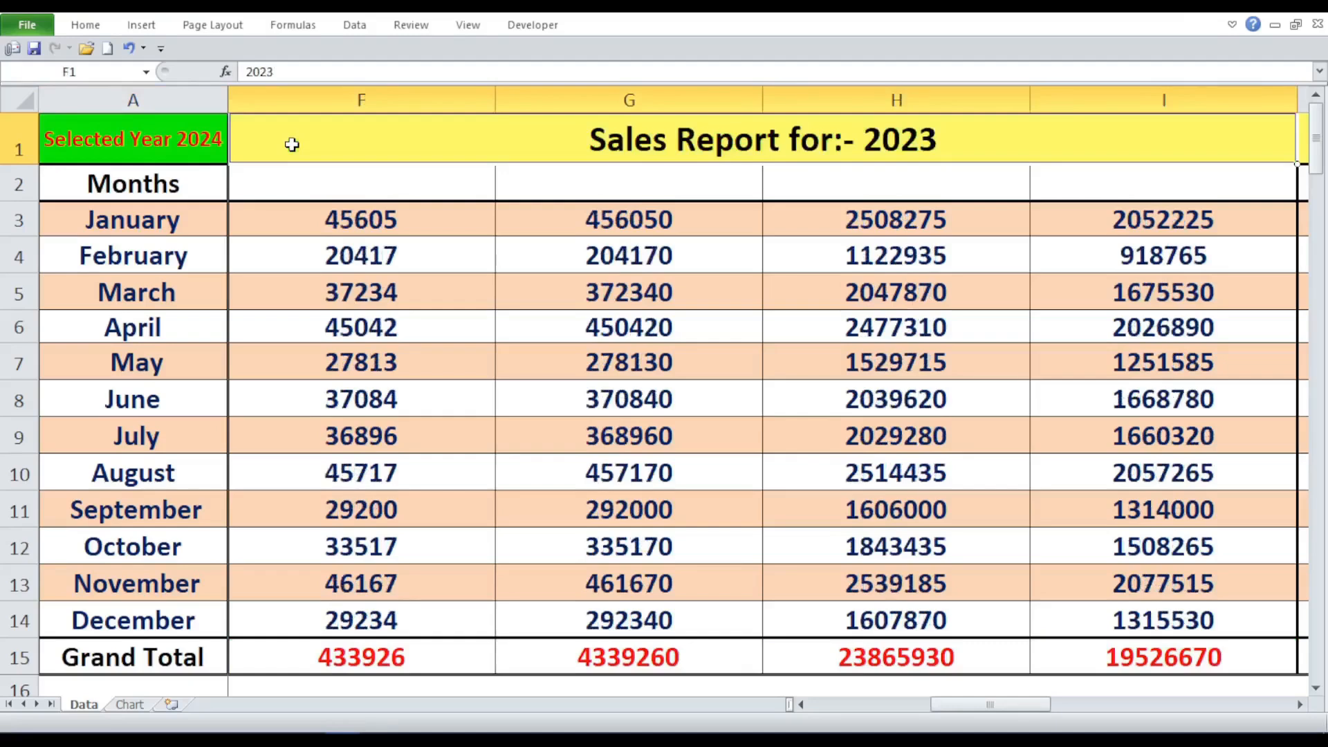
{"action": "key", "text": "Right"}
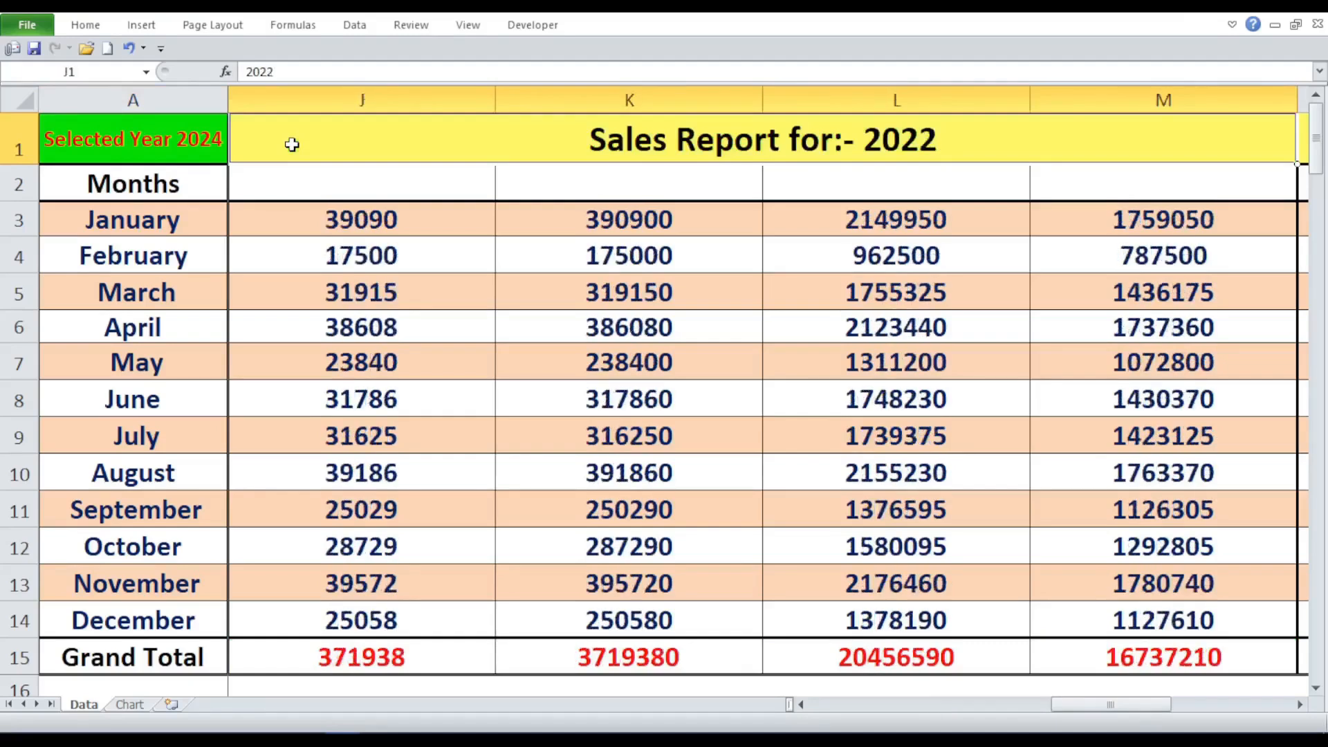
{"action": "key", "text": "Right"}
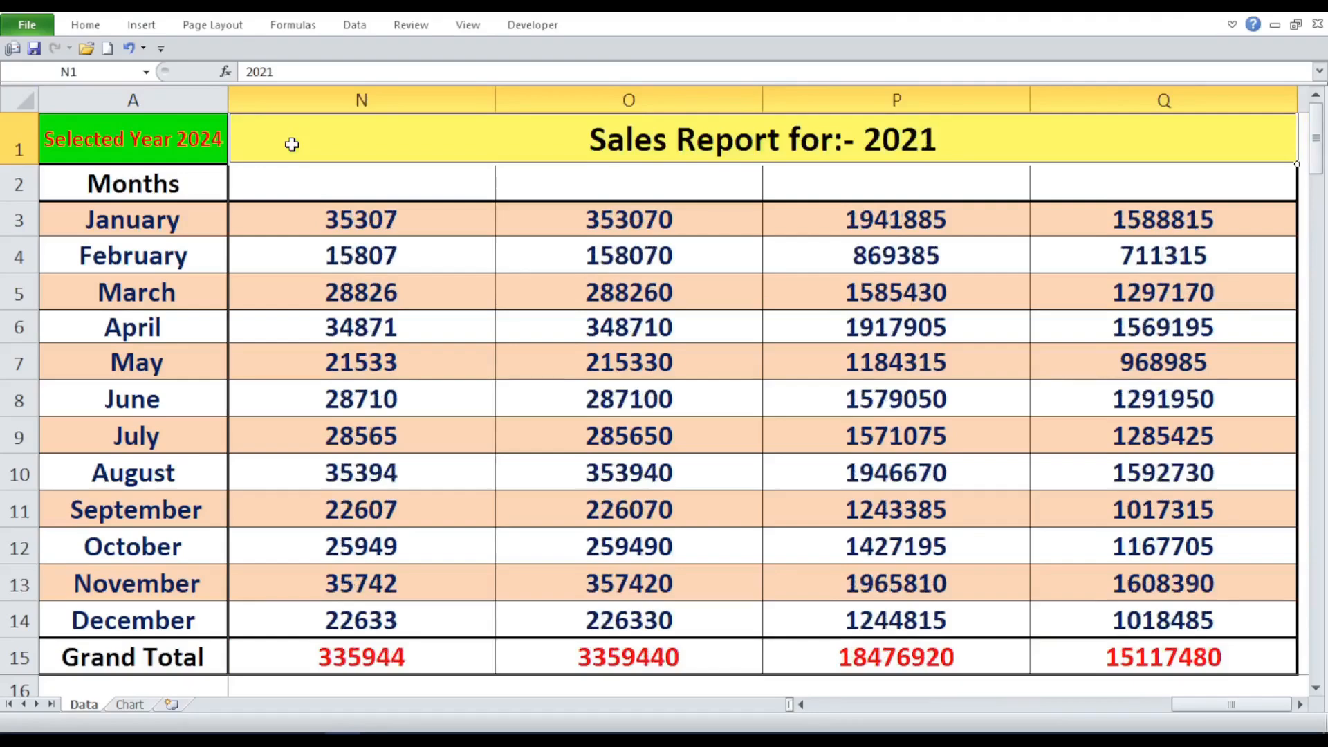
{"action": "key", "text": "ctrl+Left"}
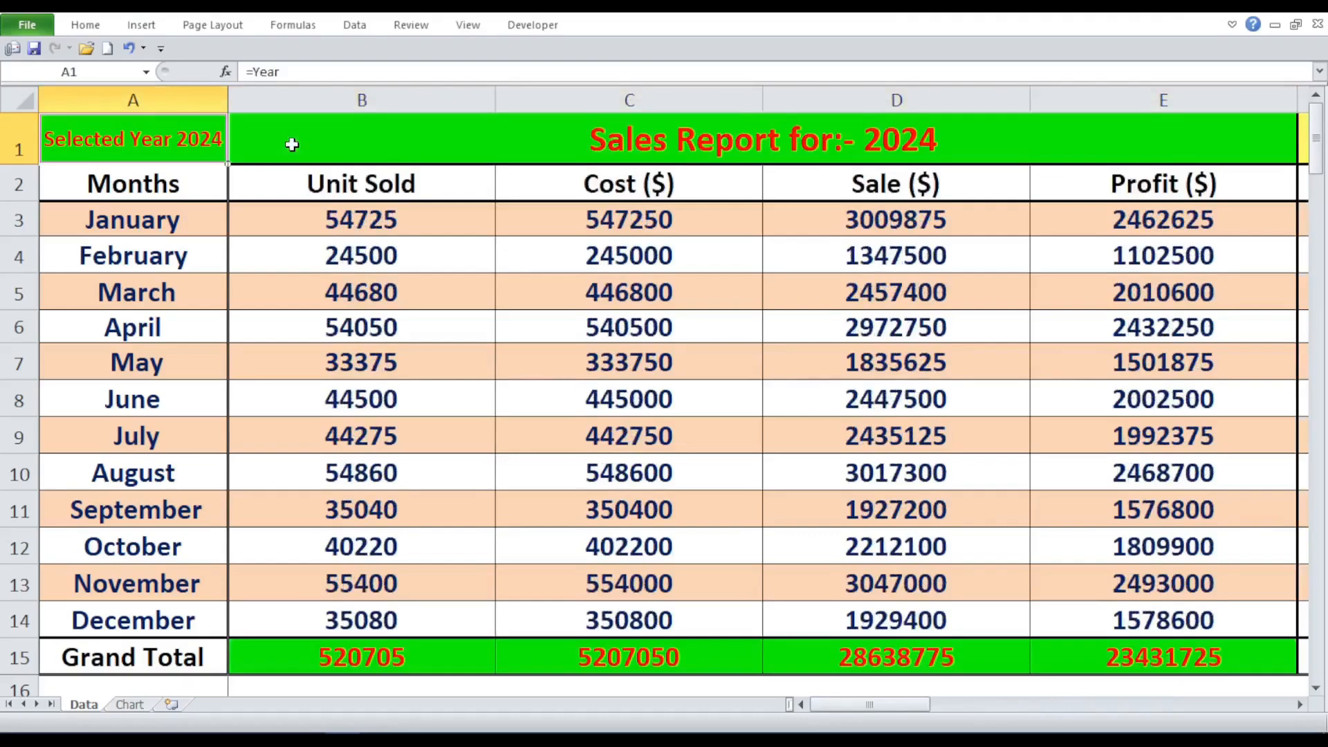
- Inspect the 2024 report on the Data sheet, selecting its Grand Total cells B15:E15 and its title cell
{"action": "left_click", "coordinate": [506, 510]}
{"action": "left_click", "coordinate": [465, 137]}
{"action": "left_click_drag", "start_coordinate": [436, 658], "coordinate": [1217, 651]}
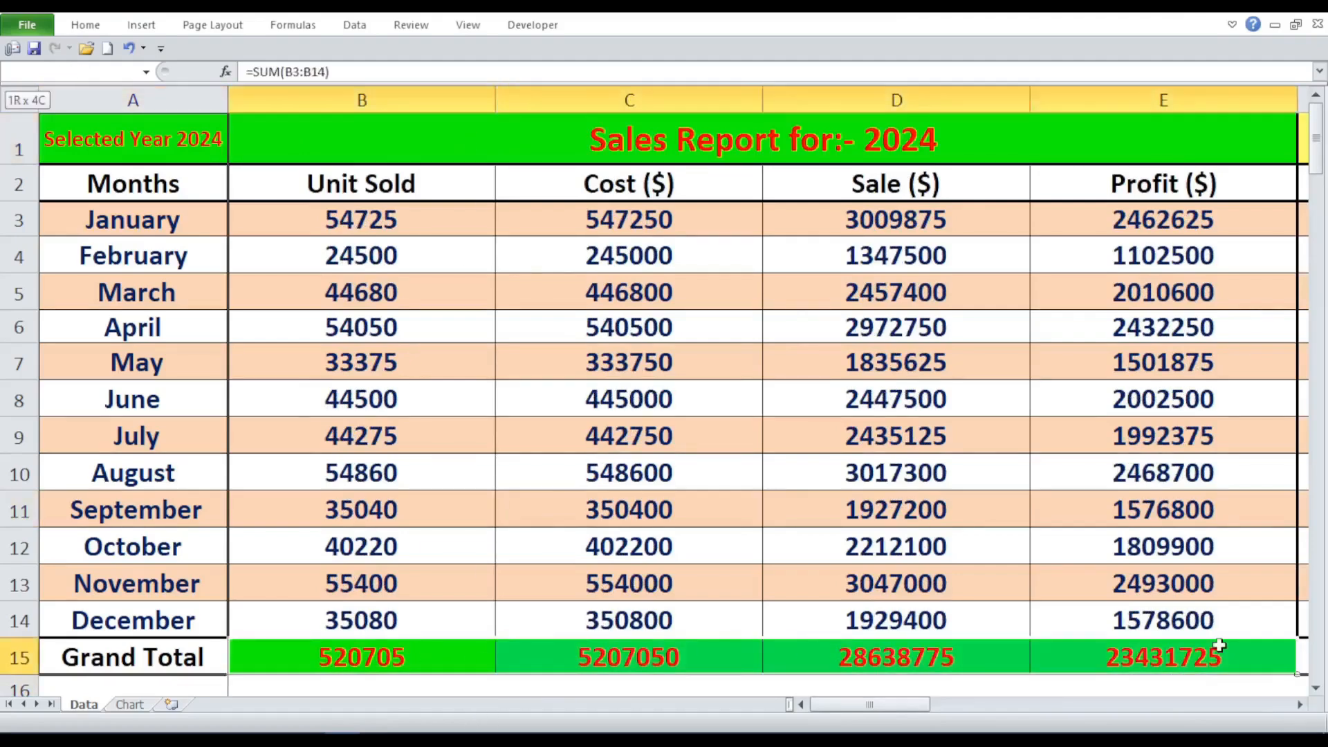
{"action": "left_click", "coordinate": [507, 141]}
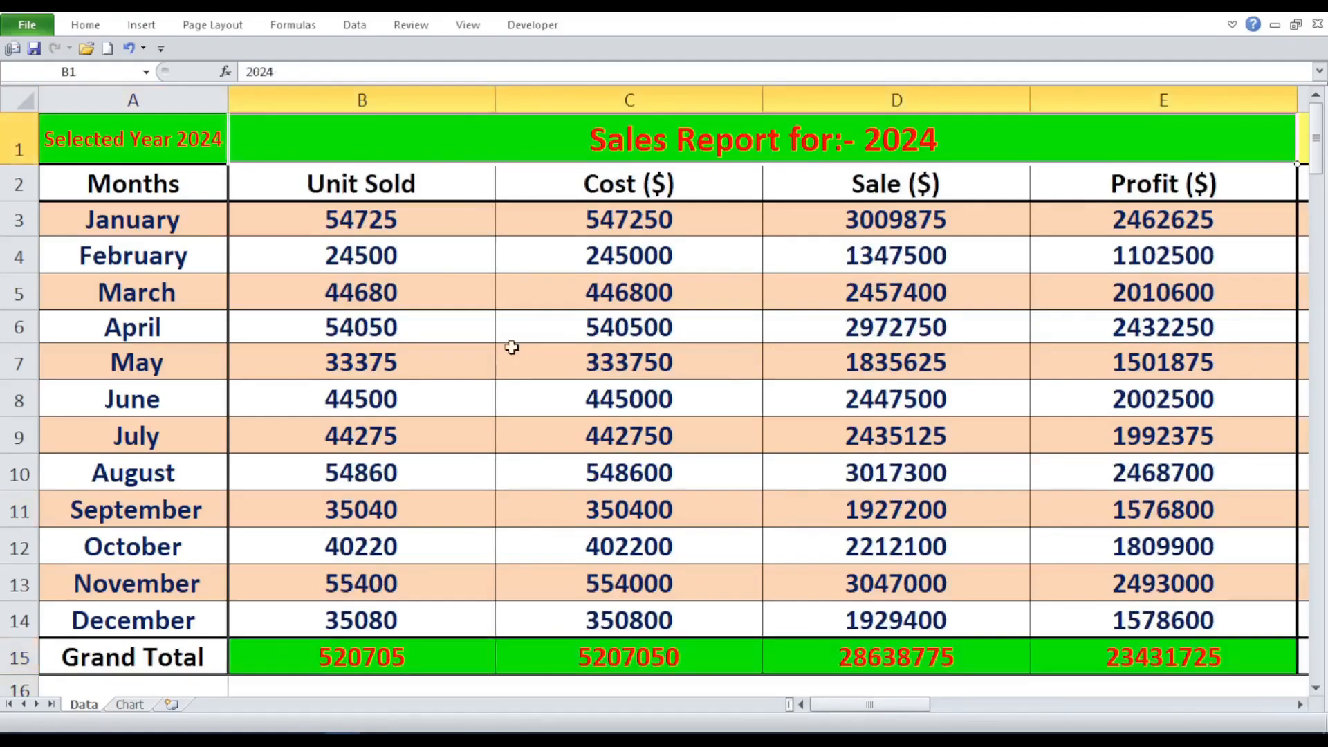
- Examine the 2024 block's Grand Total cells B15:E15, its title, and the column header formulas in B2 through E2
{"action": "left_click_drag", "start_coordinate": [440, 666], "coordinate": [1141, 658]}
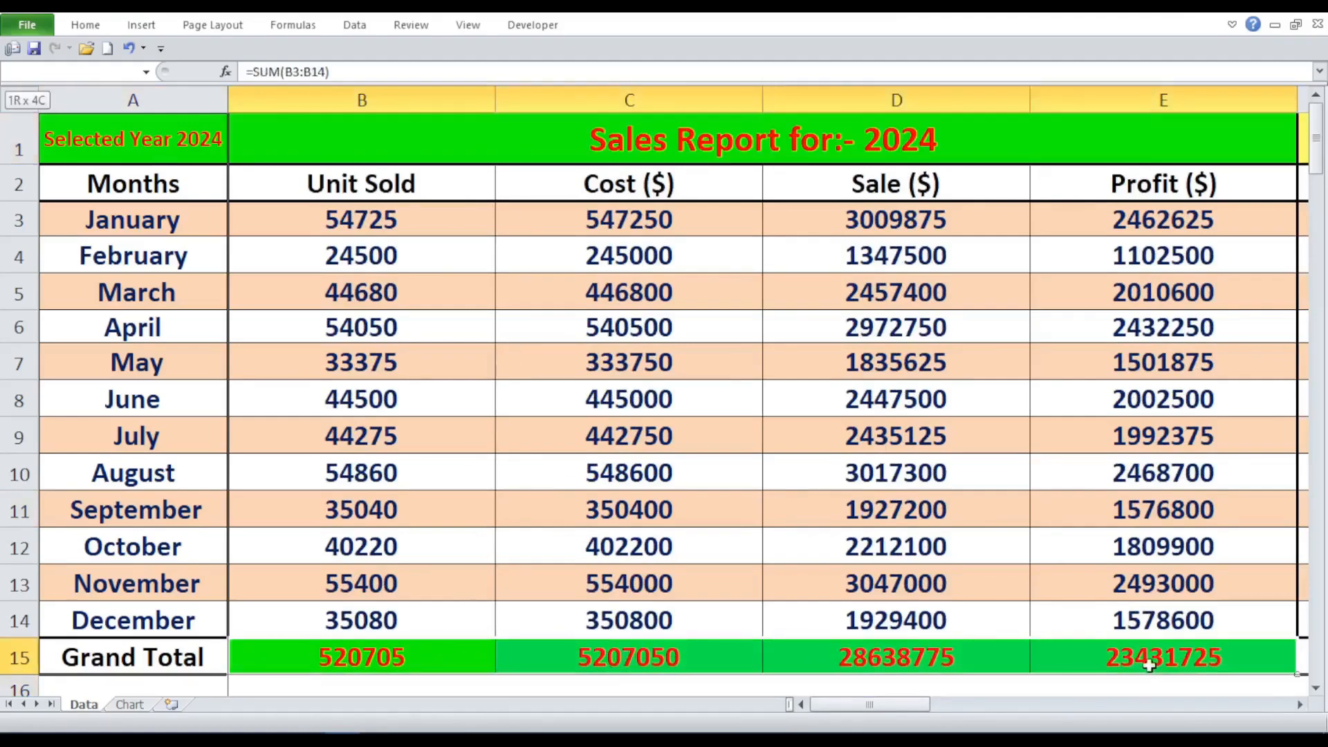
{"action": "left_click", "coordinate": [366, 145]}
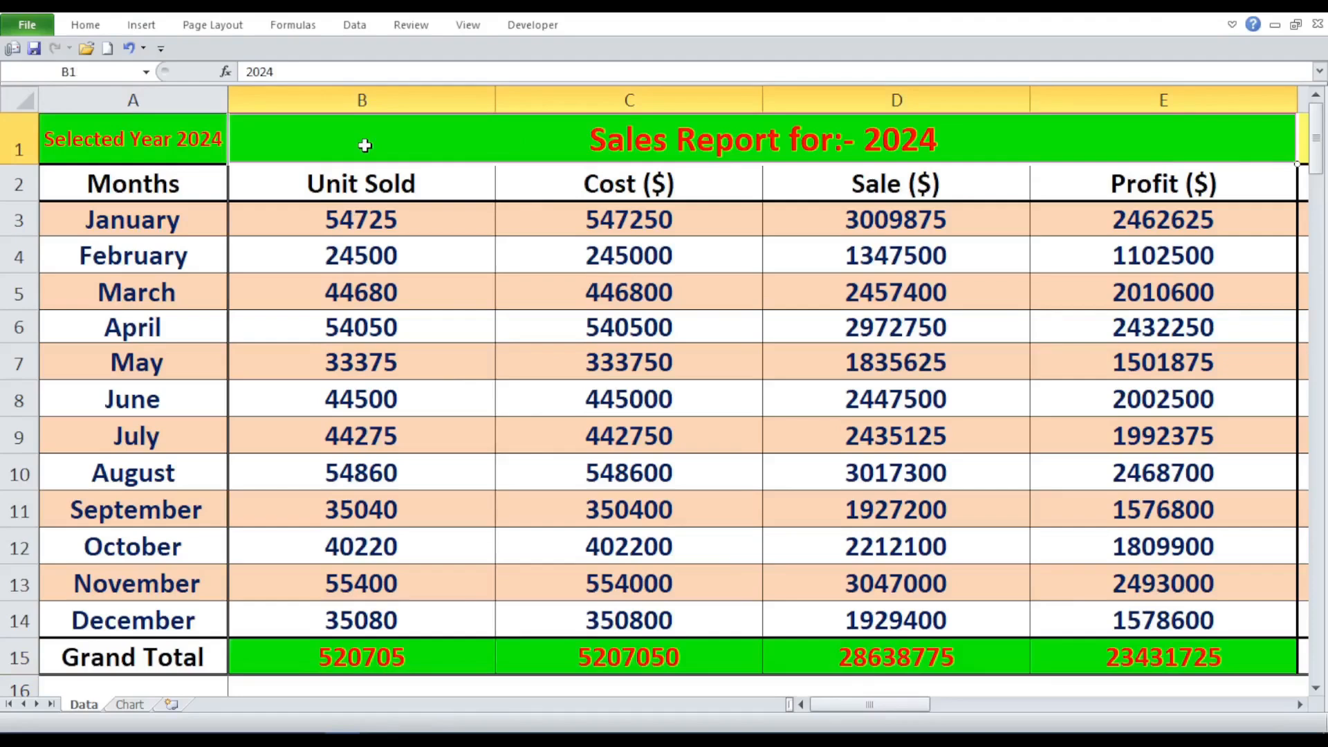
{"action": "left_click", "coordinate": [429, 184]}
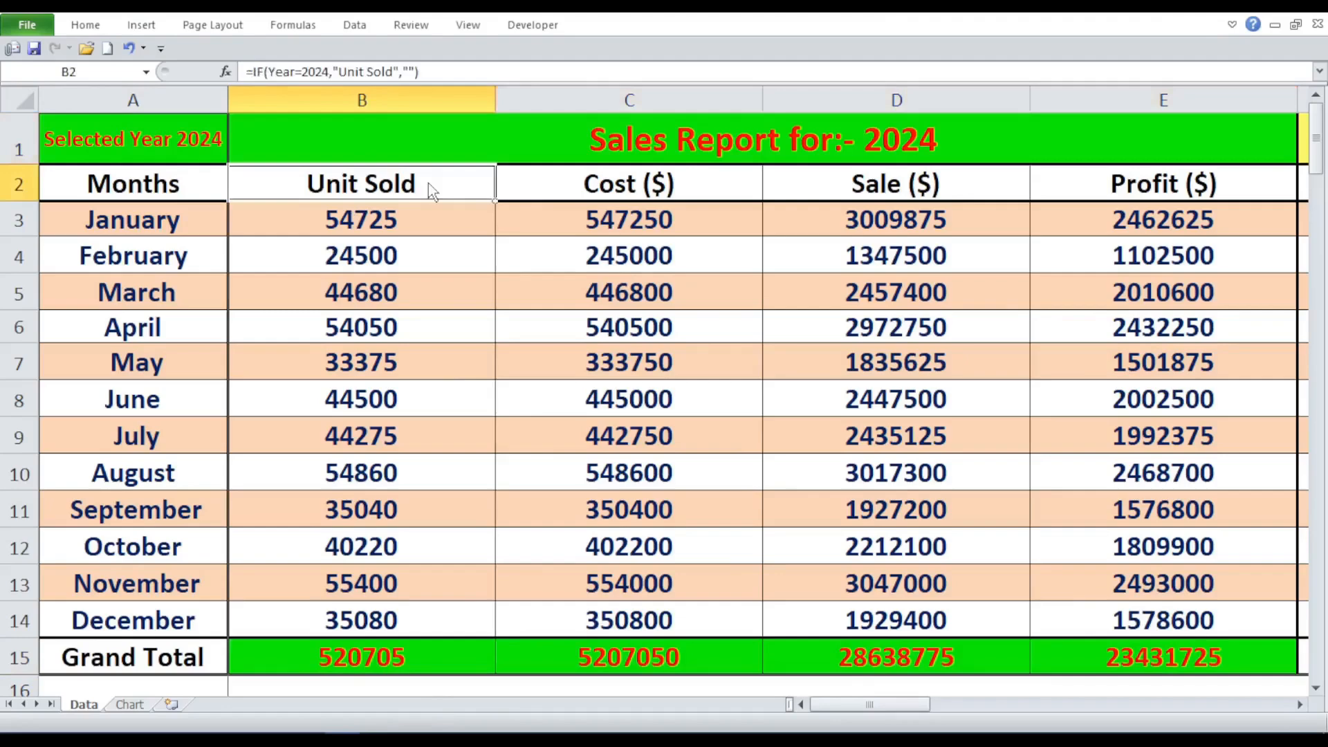
{"action": "left_click", "coordinate": [600, 182]}
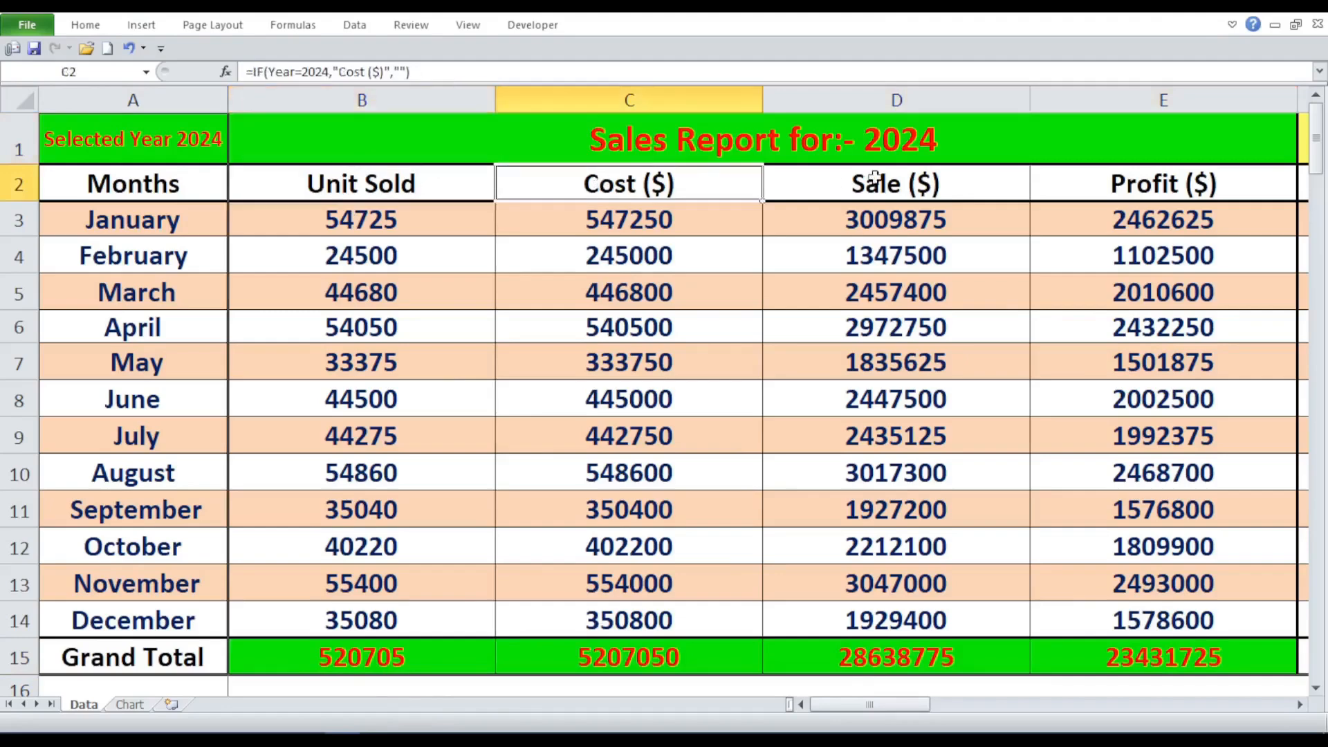
{"action": "left_click", "coordinate": [875, 178]}
{"action": "left_click", "coordinate": [1153, 184]}
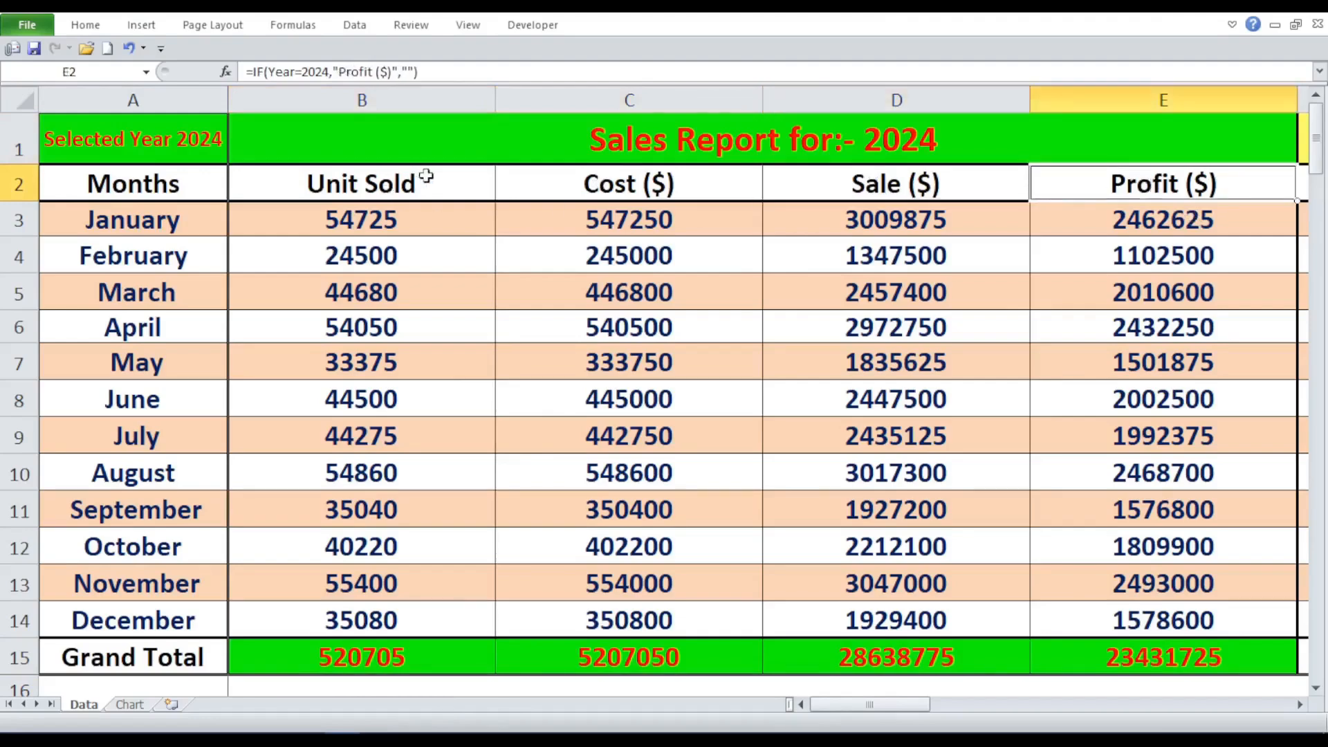
- Review the yearly report titles in row 1 from 2024 through 2021 and return to cell A1
{"action": "left_click", "coordinate": [453, 141]}
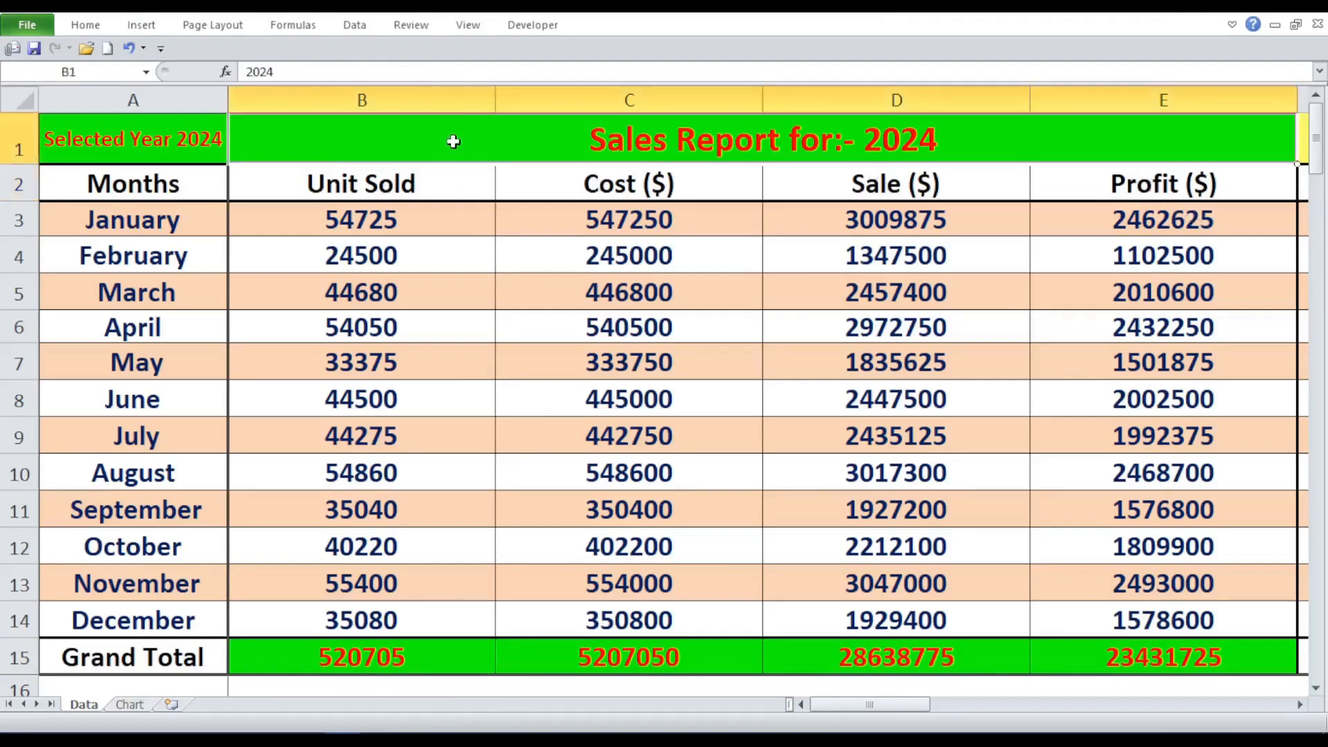
{"action": "key", "text": "Right"}
{"action": "key", "text": "Right"}
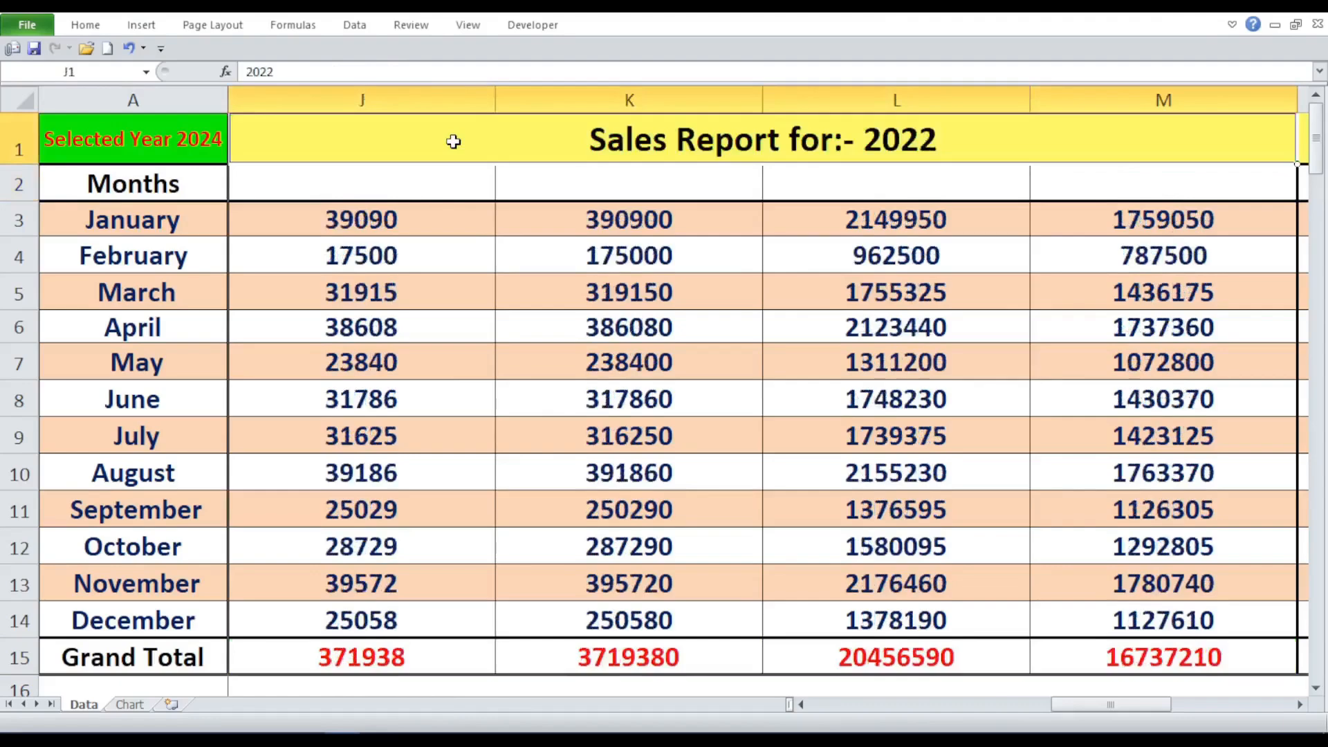
{"action": "key", "text": "Right"}
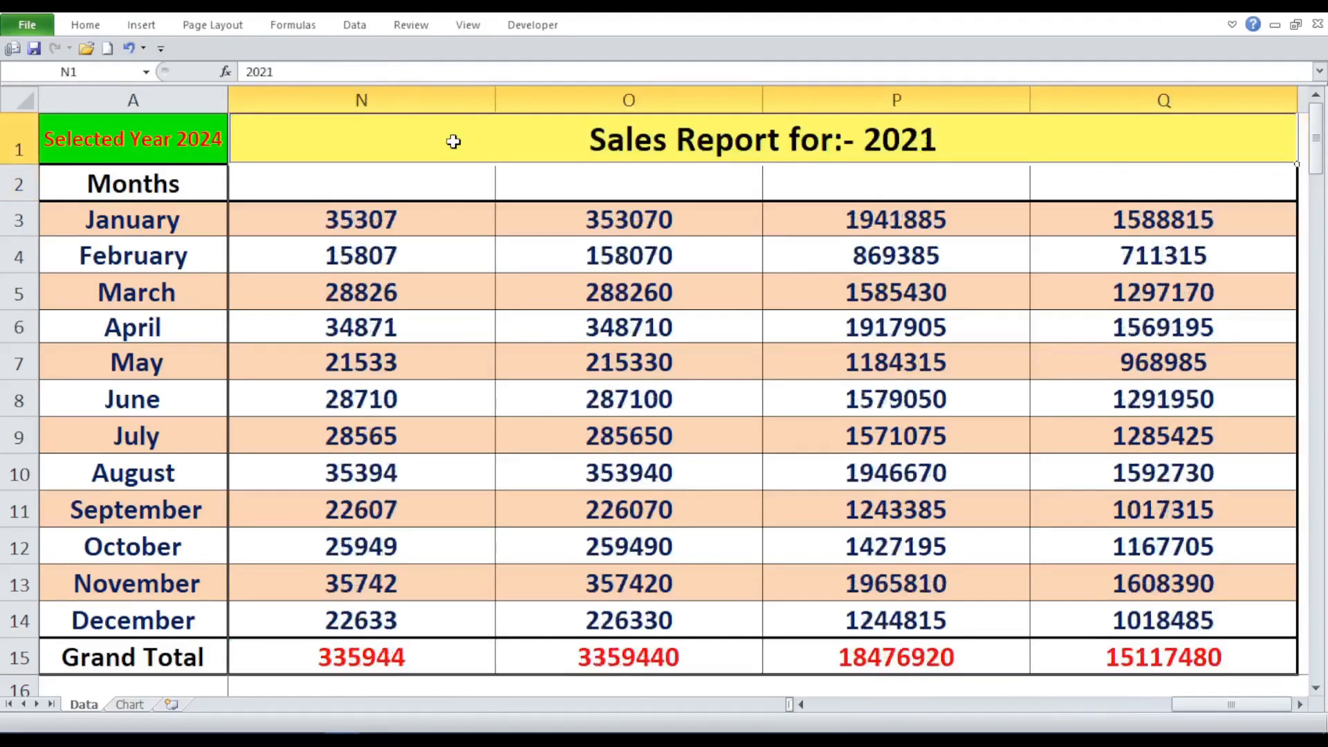
{"action": "key", "text": "ctrl+Home"}
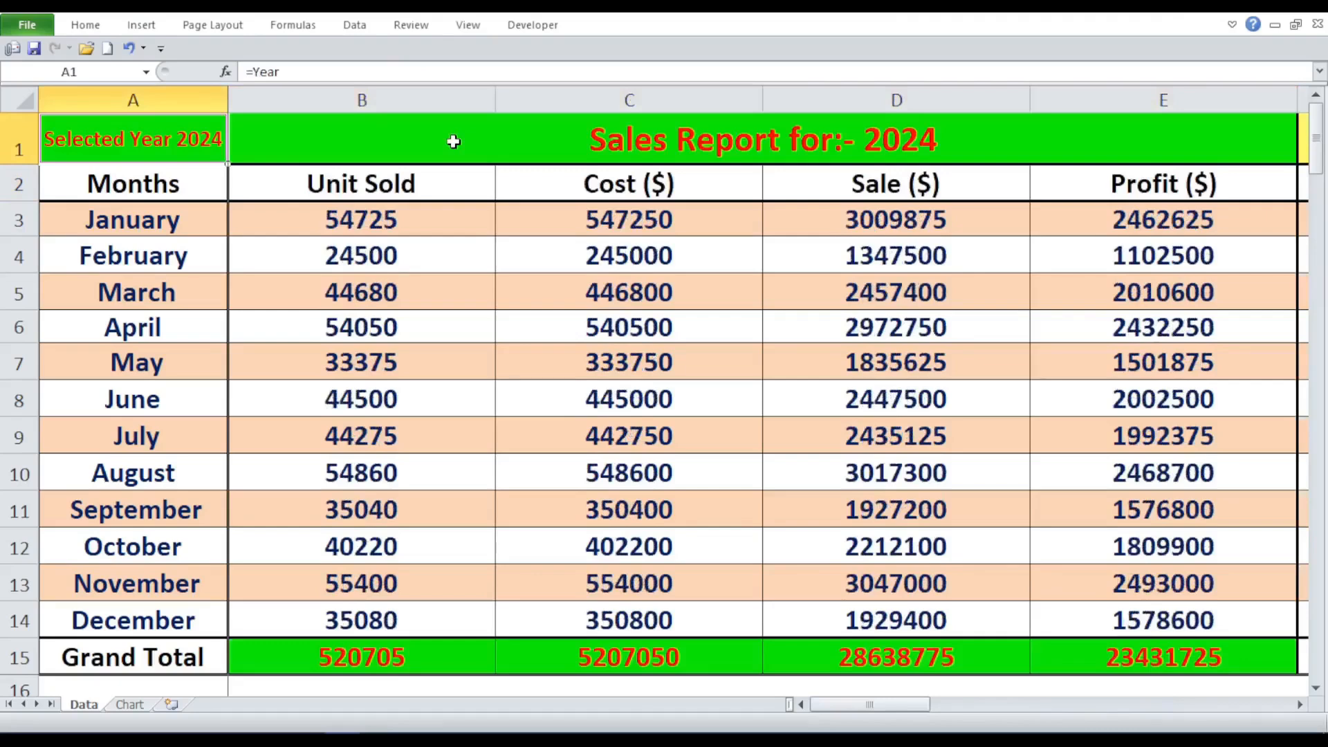
- Examine the IF formula behind the Unit Sold header in cell B2, leaving it as it is
{"action": "left_click", "coordinate": [412, 183]}
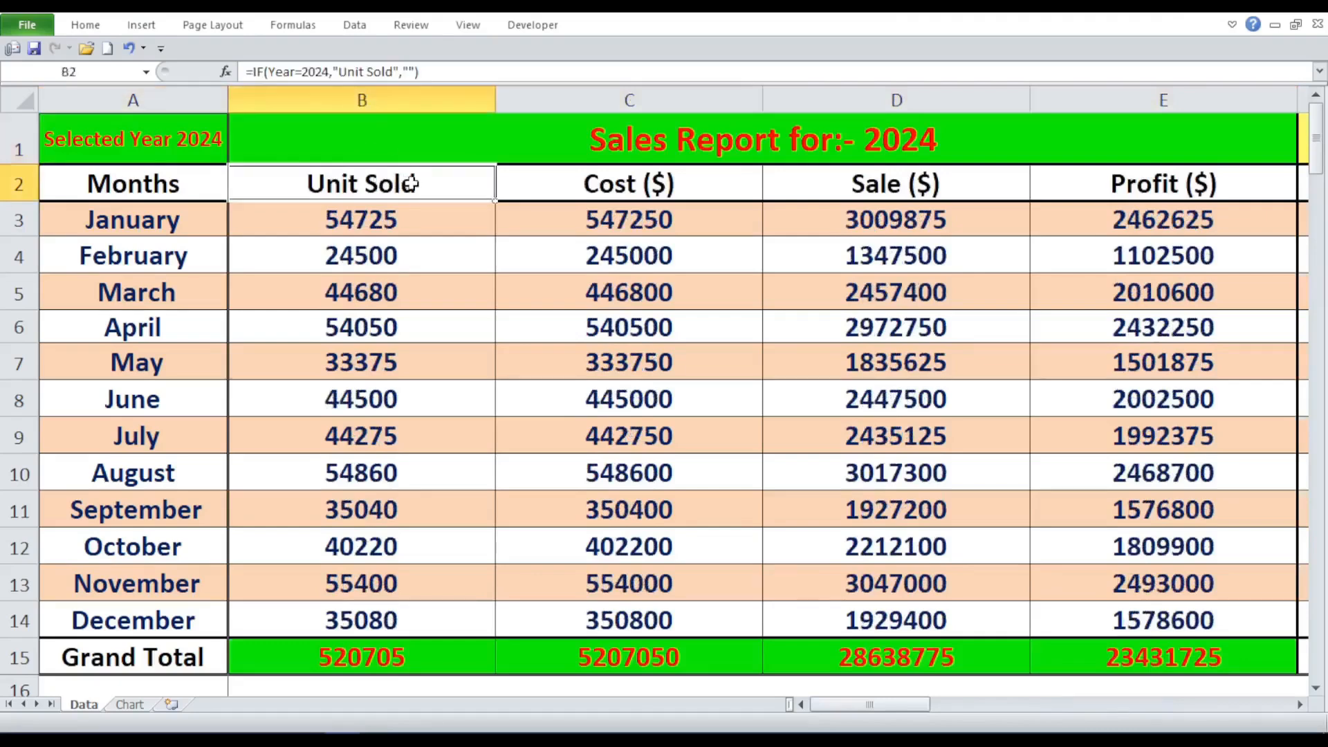
{"action": "left_click", "coordinate": [410, 129]}
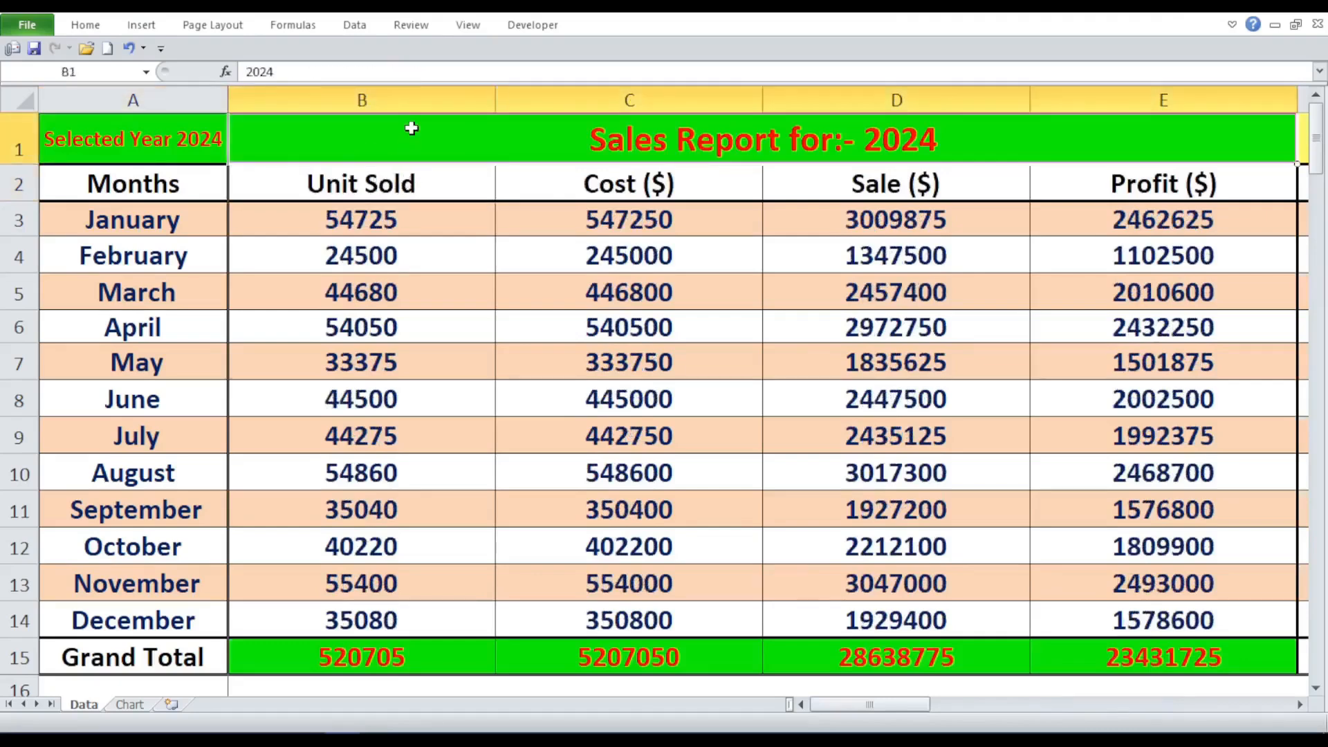
{"action": "double_click", "coordinate": [427, 177]}
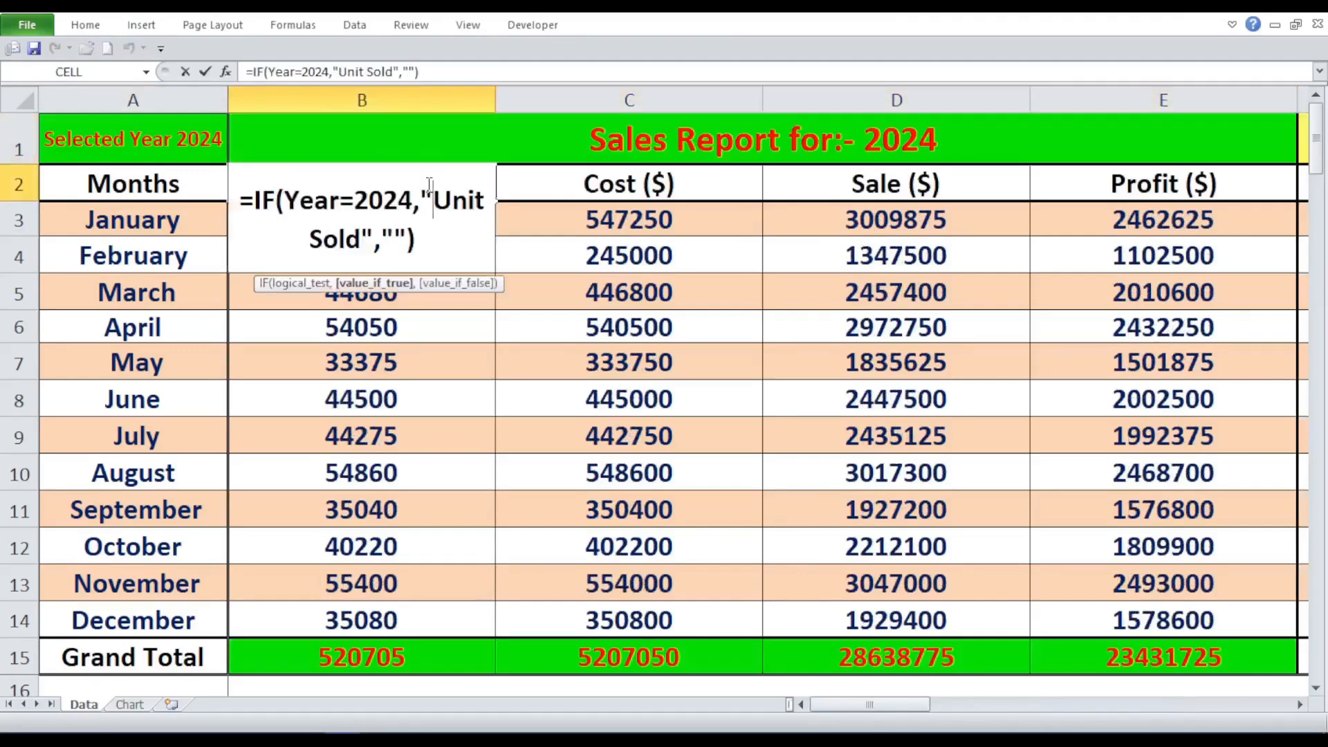
{"action": "left_click", "coordinate": [422, 238]}
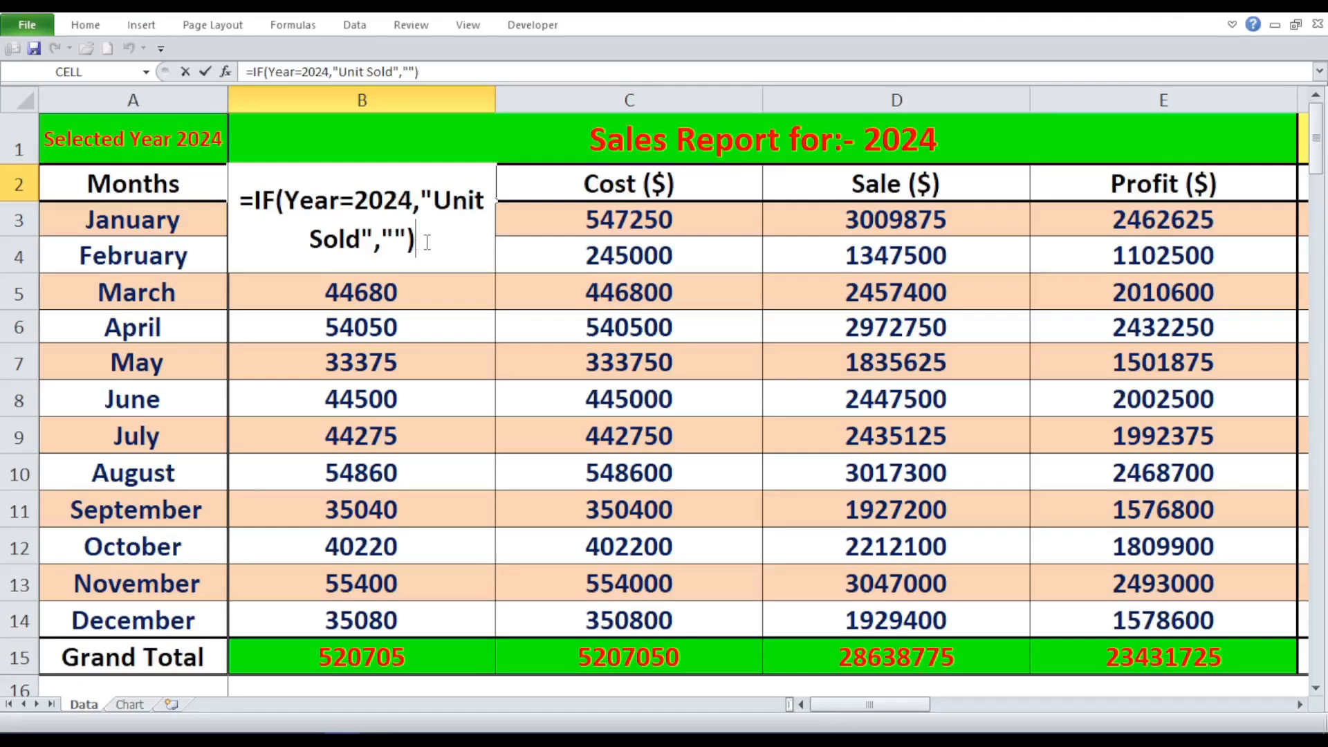
{"action": "key", "text": "ctrl+Return"}
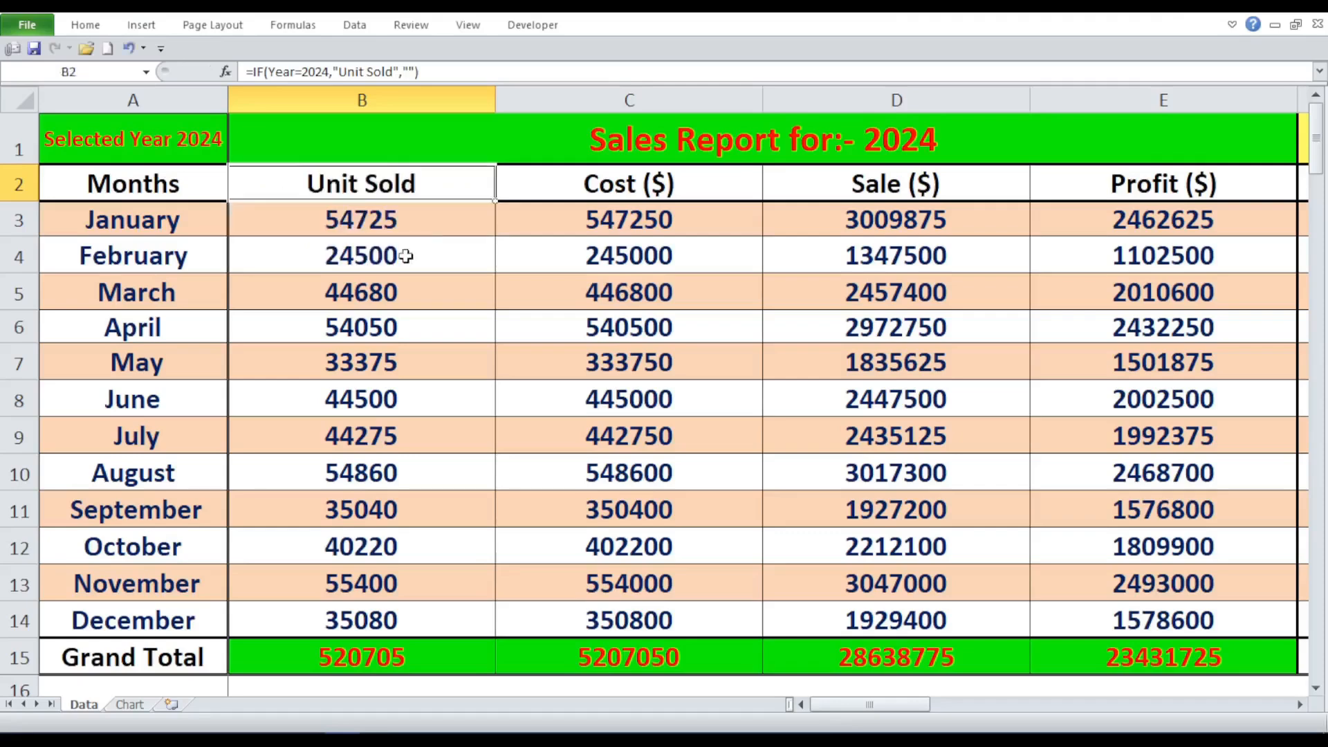
- Inspect the header formulas for Cost in C2, Sale in D2 and Profit in E2 without changing them
{"action": "double_click", "coordinate": [631, 182]}
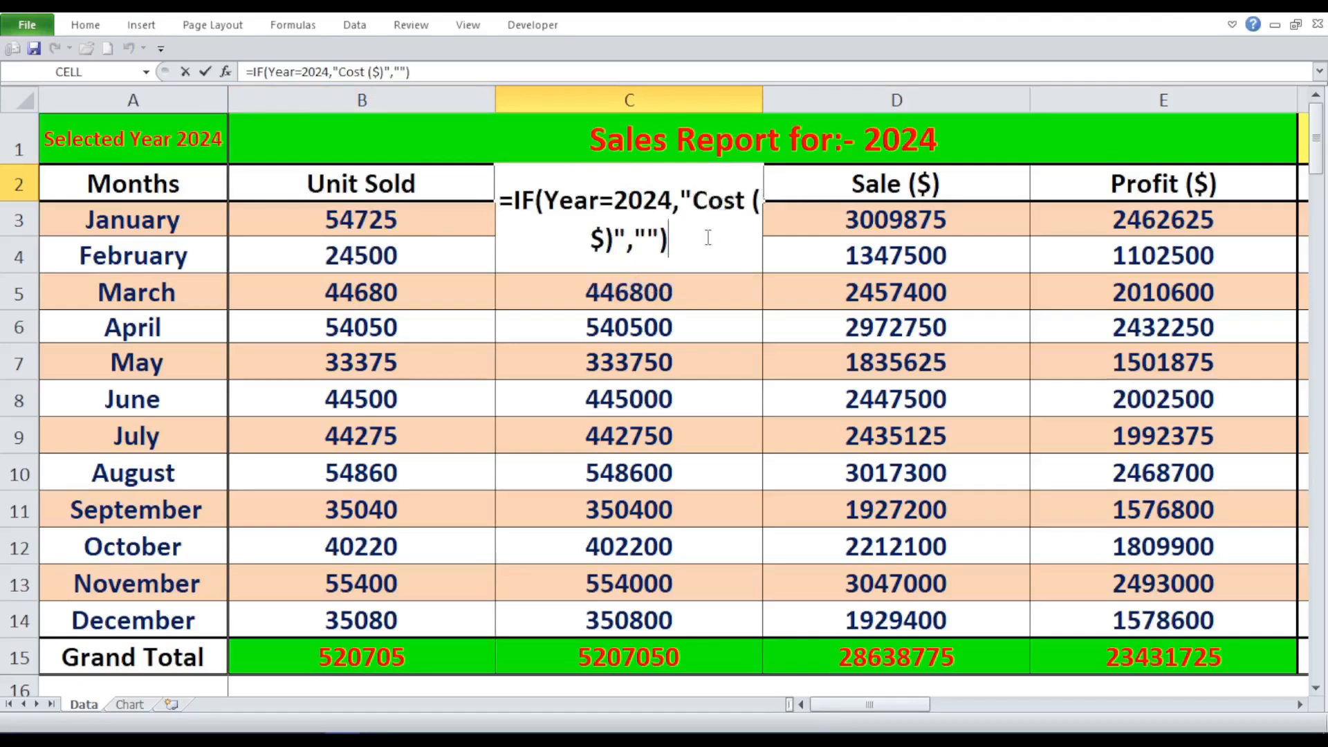
{"action": "key", "text": "Escape"}
{"action": "double_click", "coordinate": [849, 185]}
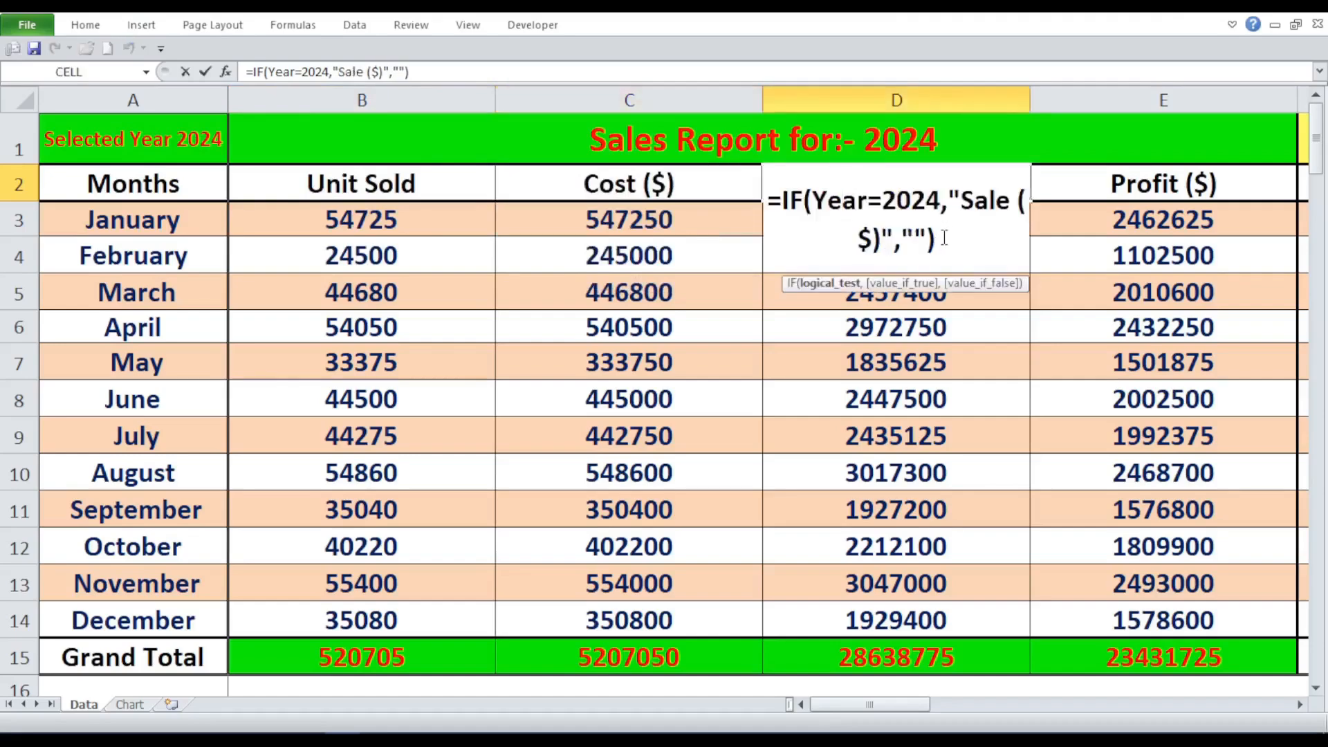
{"action": "key", "text": "Escape"}
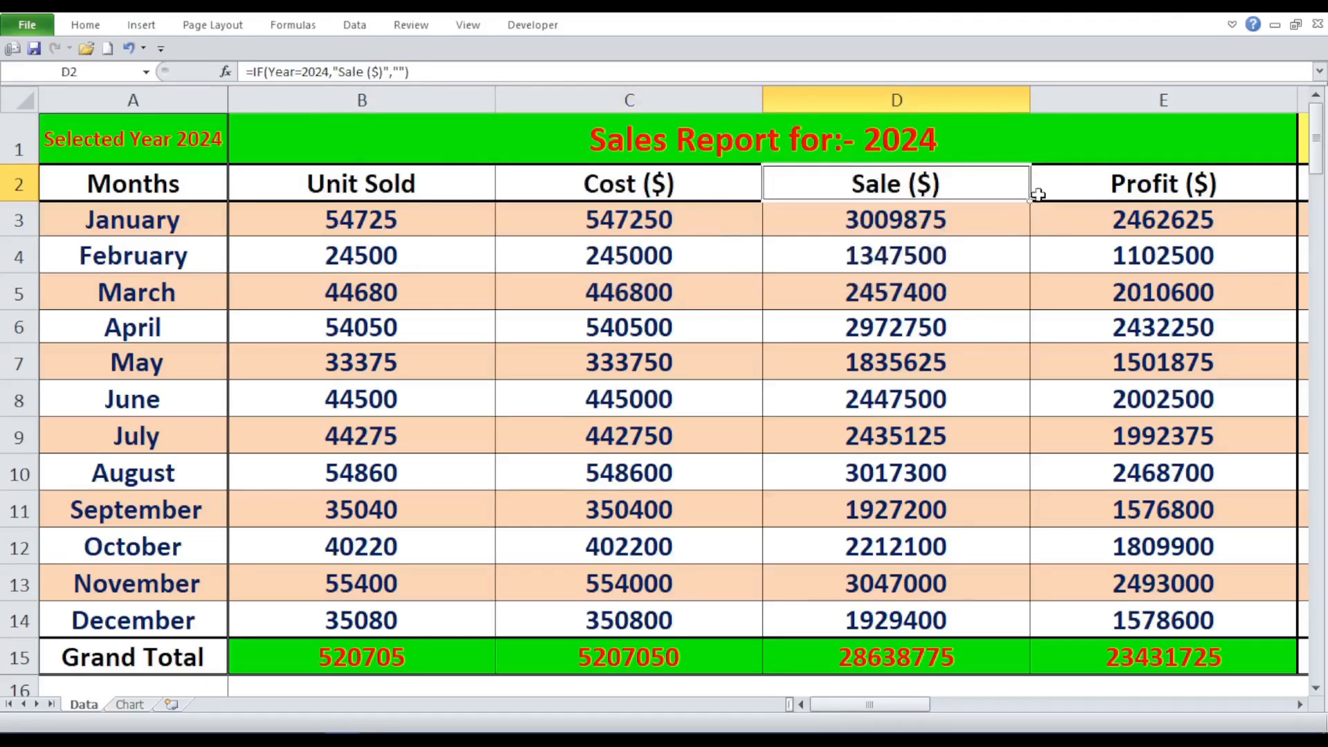
{"action": "left_click", "coordinate": [1131, 139]}
{"action": "left_click", "coordinate": [1162, 182]}
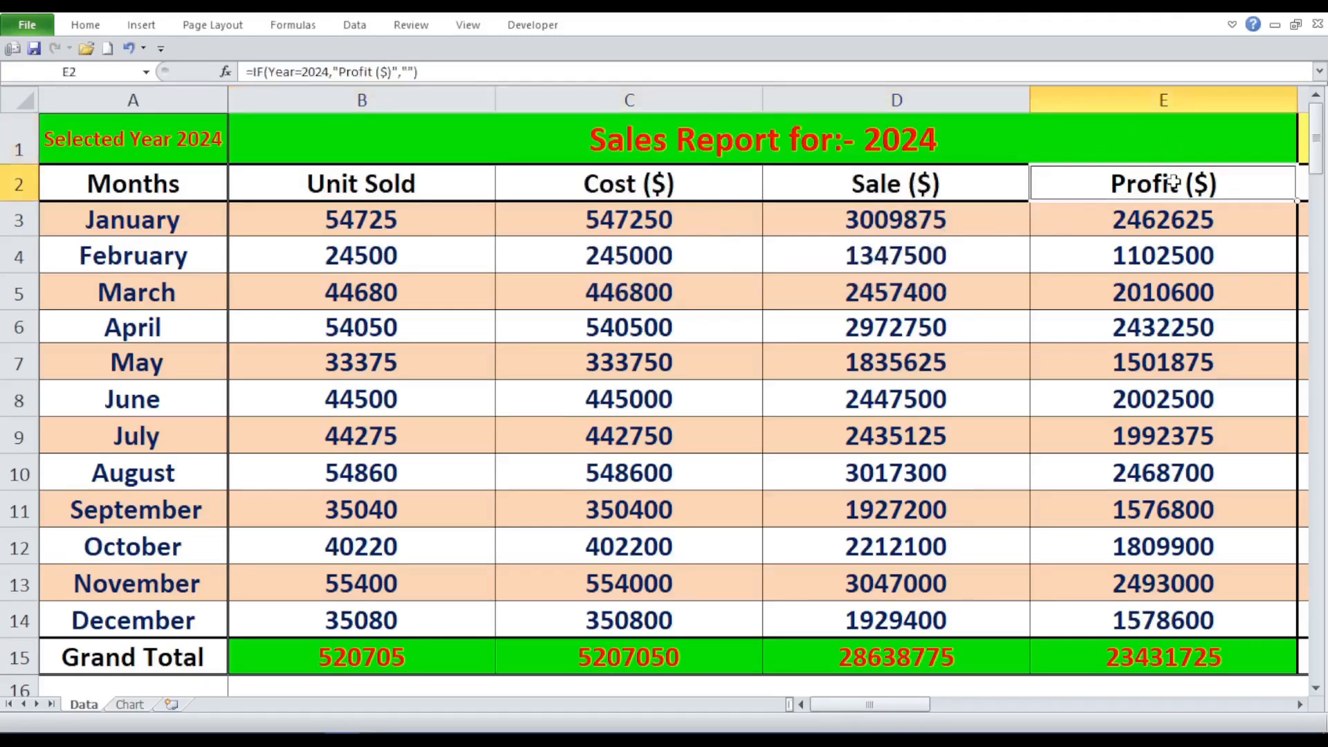
- Examine the 2023 block's Unit Sold header formula in F2 and go back to the 2024 title cell
{"action": "key", "text": "Right"}
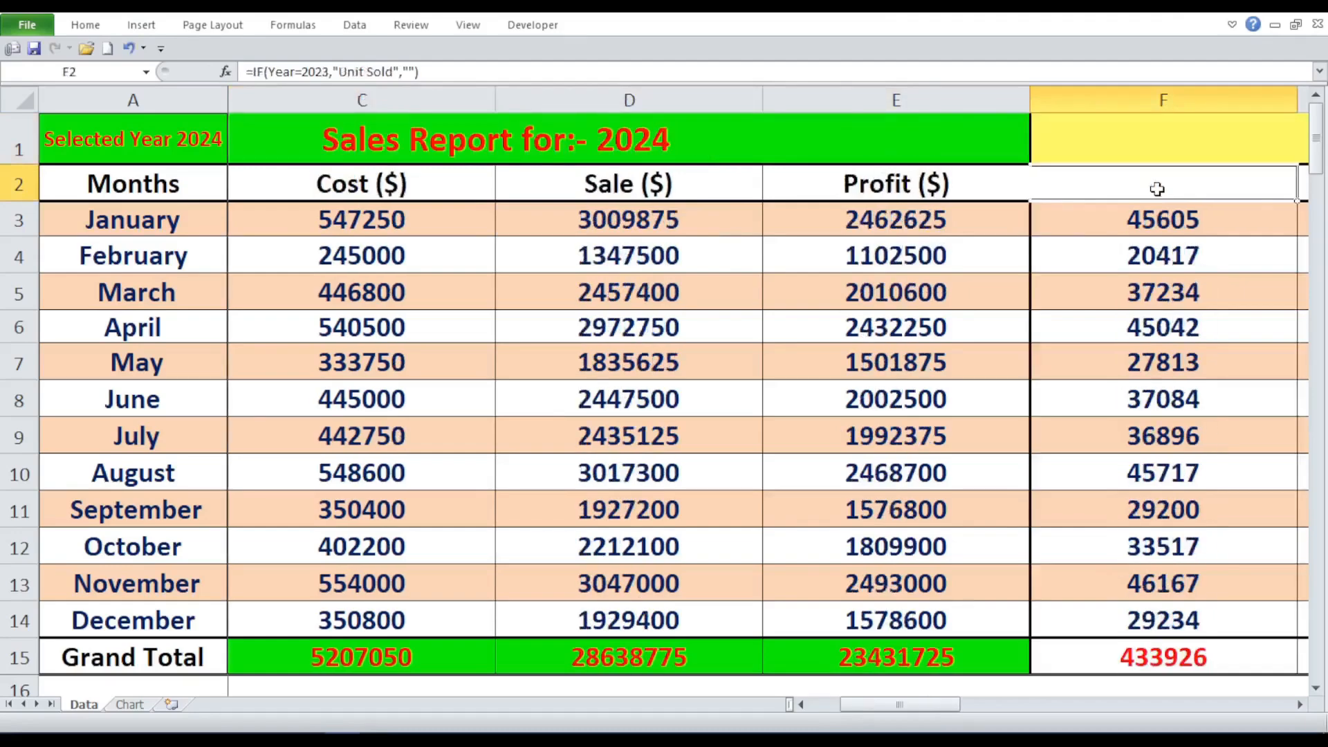
{"action": "double_click", "coordinate": [1157, 189]}
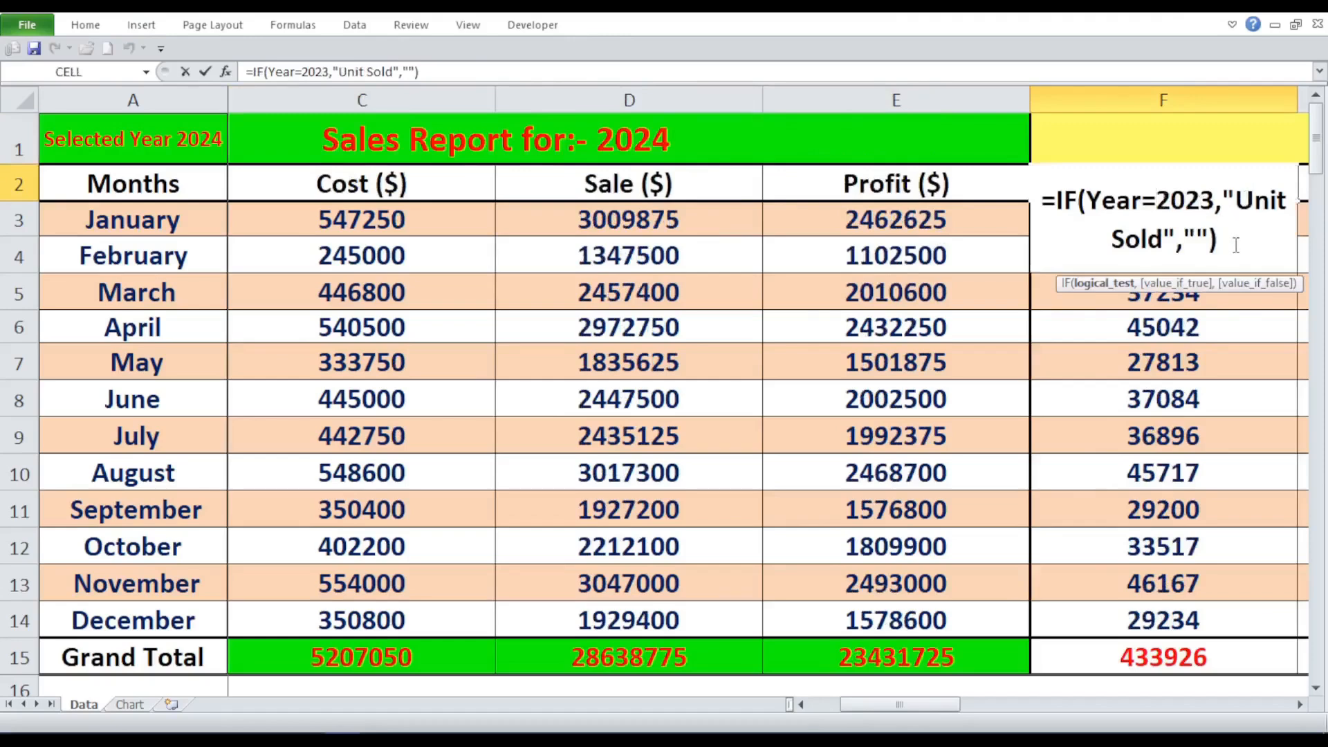
{"action": "key", "text": "Return"}
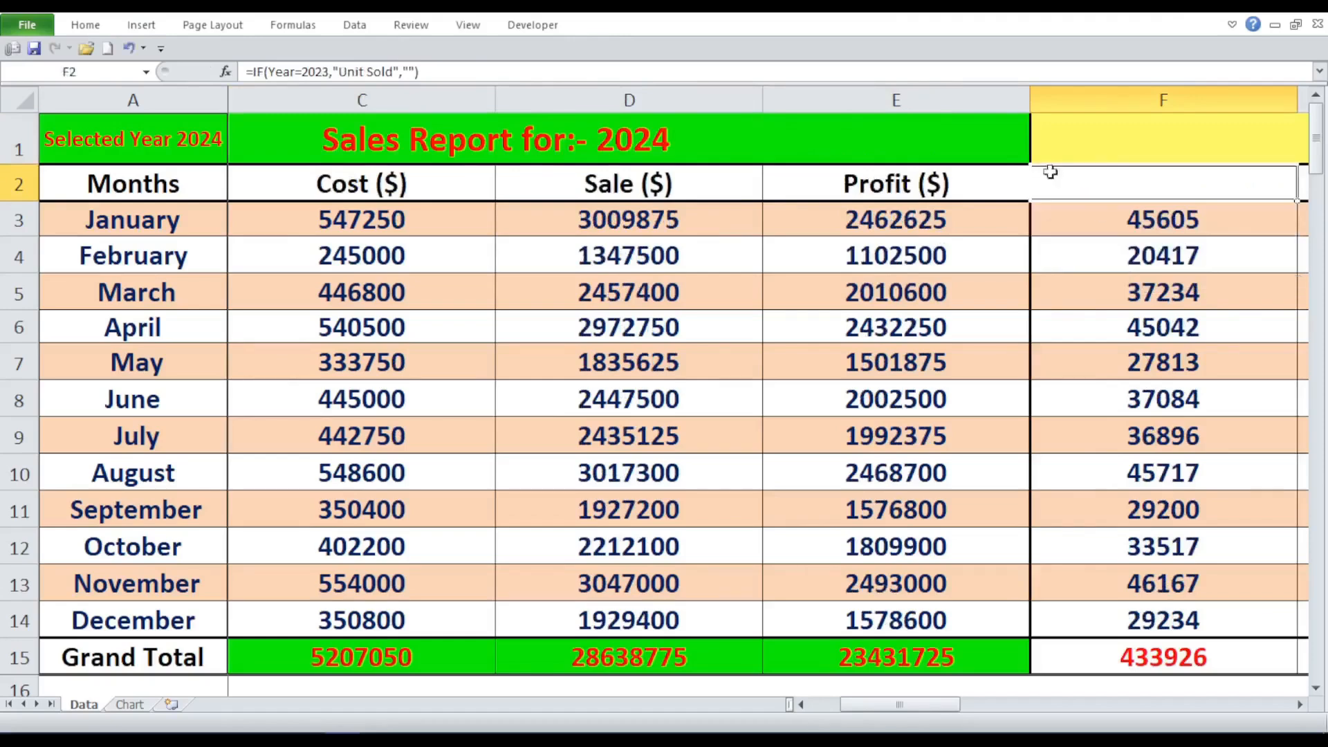
{"action": "left_click", "coordinate": [1074, 124]}
{"action": "key", "text": "Left"}
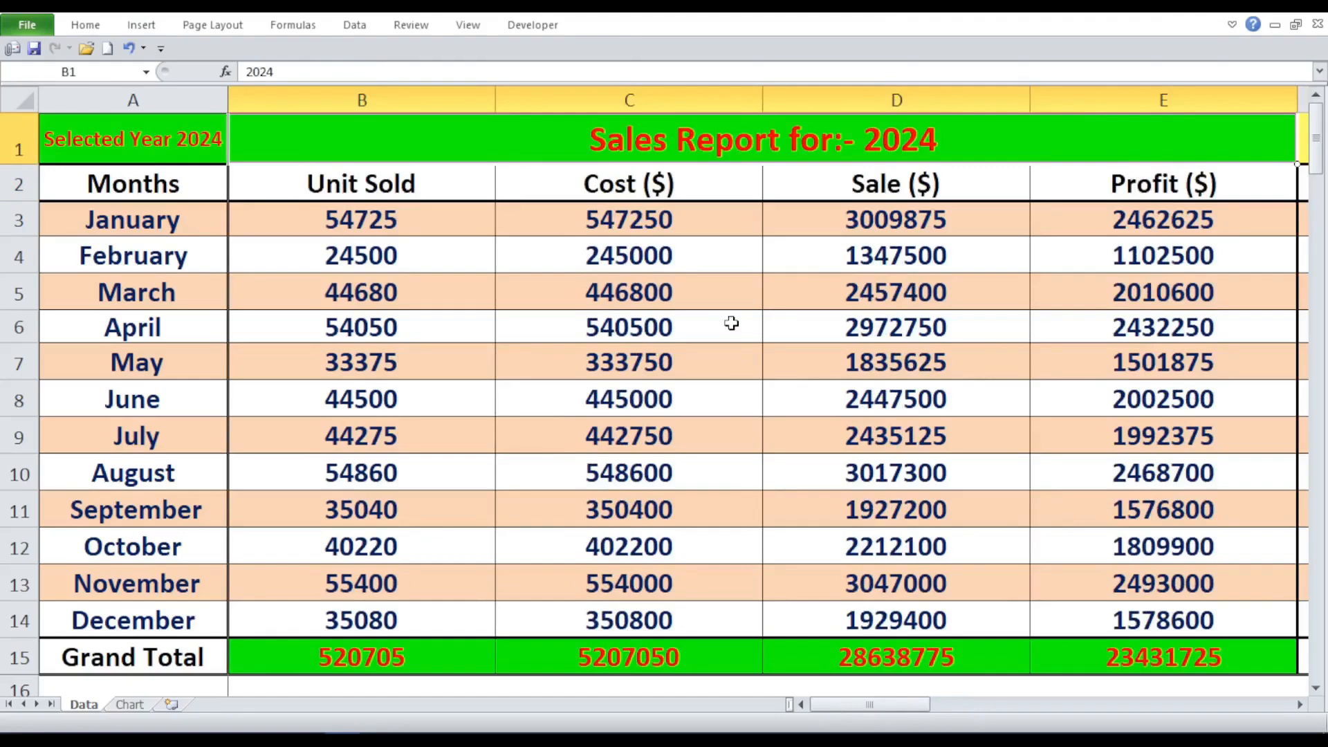
- Select the whole data range A2:Q15 to review its extent, then return from the 2021 block to cell A1
{"action": "left_click", "coordinate": [145, 182]}
{"action": "left_click_drag", "start_coordinate": [146, 182], "coordinate": [889, 658]}
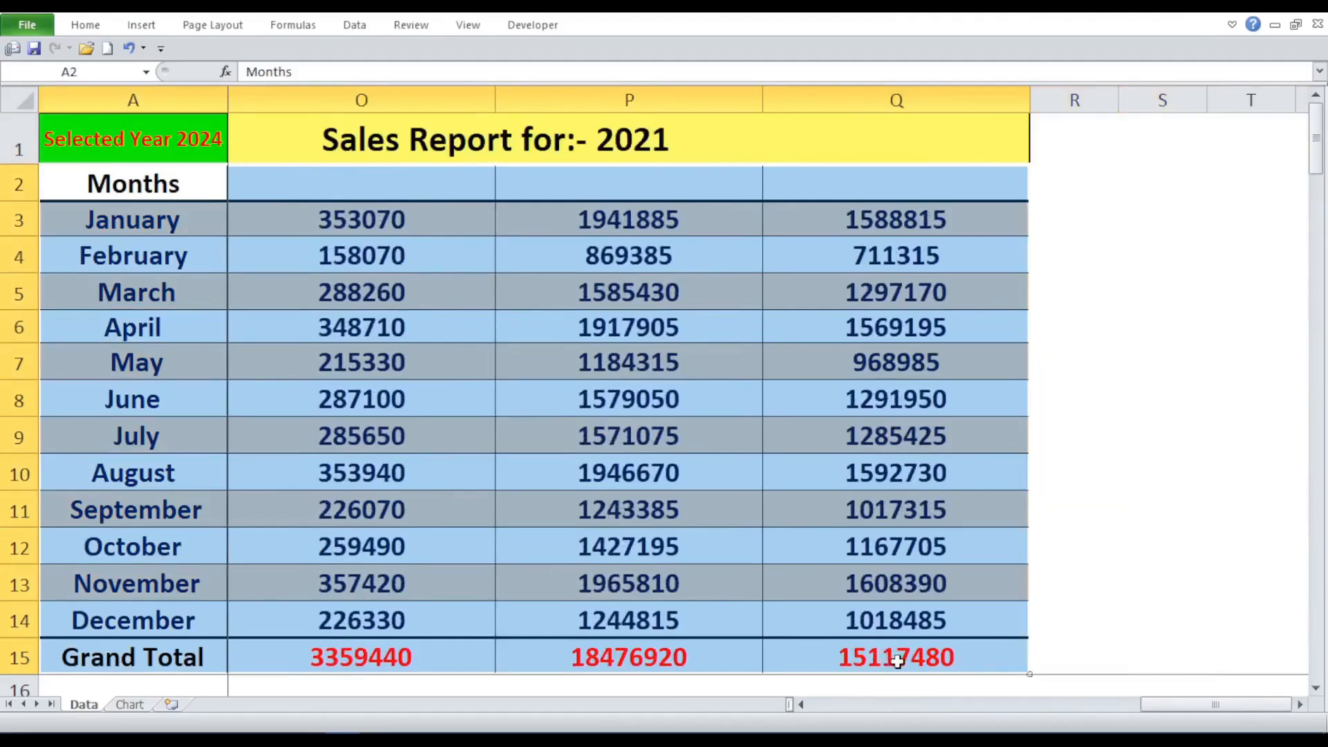
{"action": "left_click", "coordinate": [897, 661]}
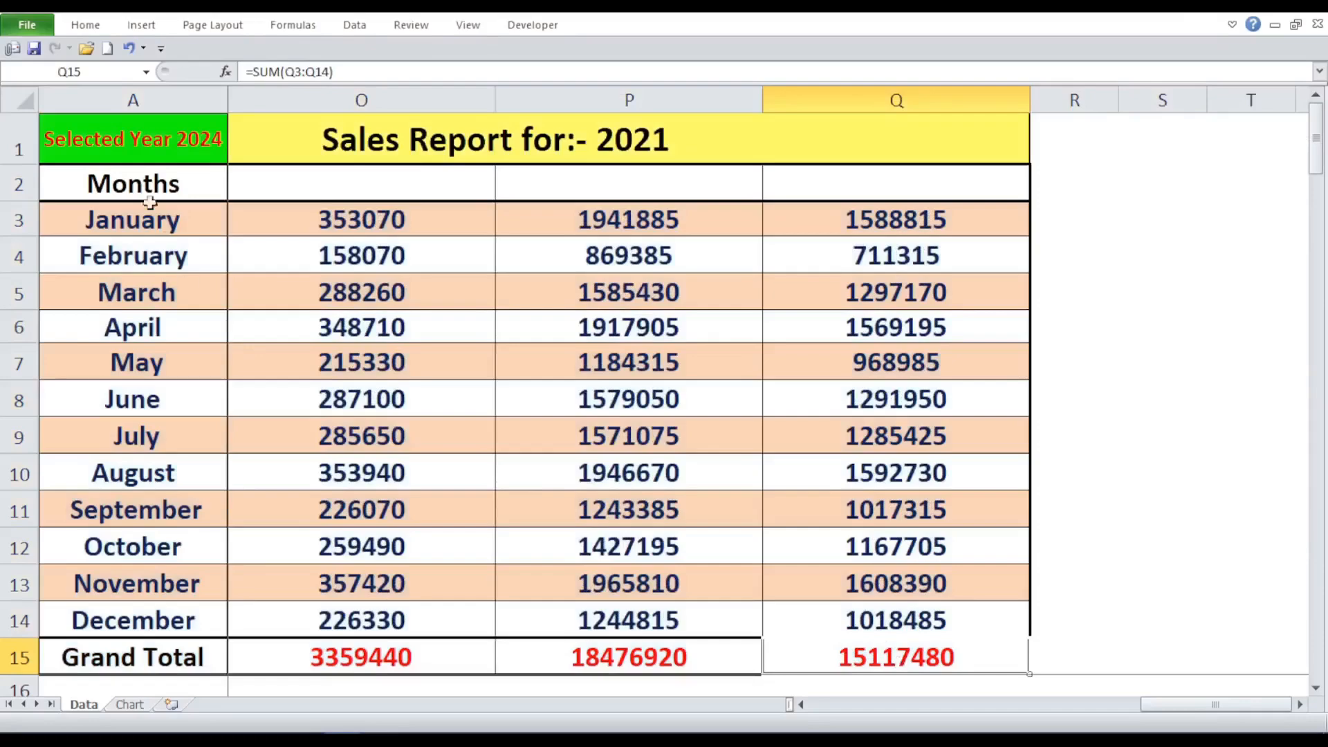
{"action": "left_click", "coordinate": [861, 145]}
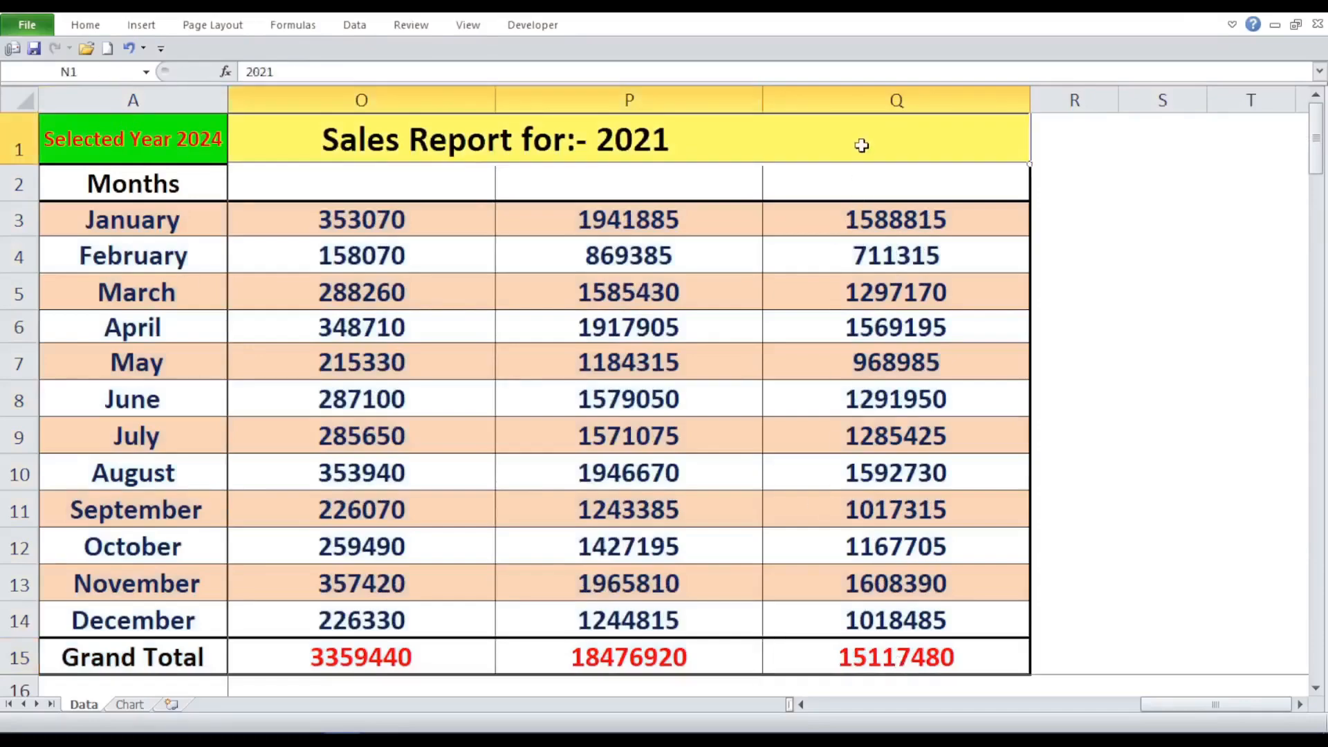
{"action": "key", "text": "Left"}
{"action": "key", "text": "Left"}
{"action": "key", "text": "Left"}
{"action": "key", "text": "Left"}
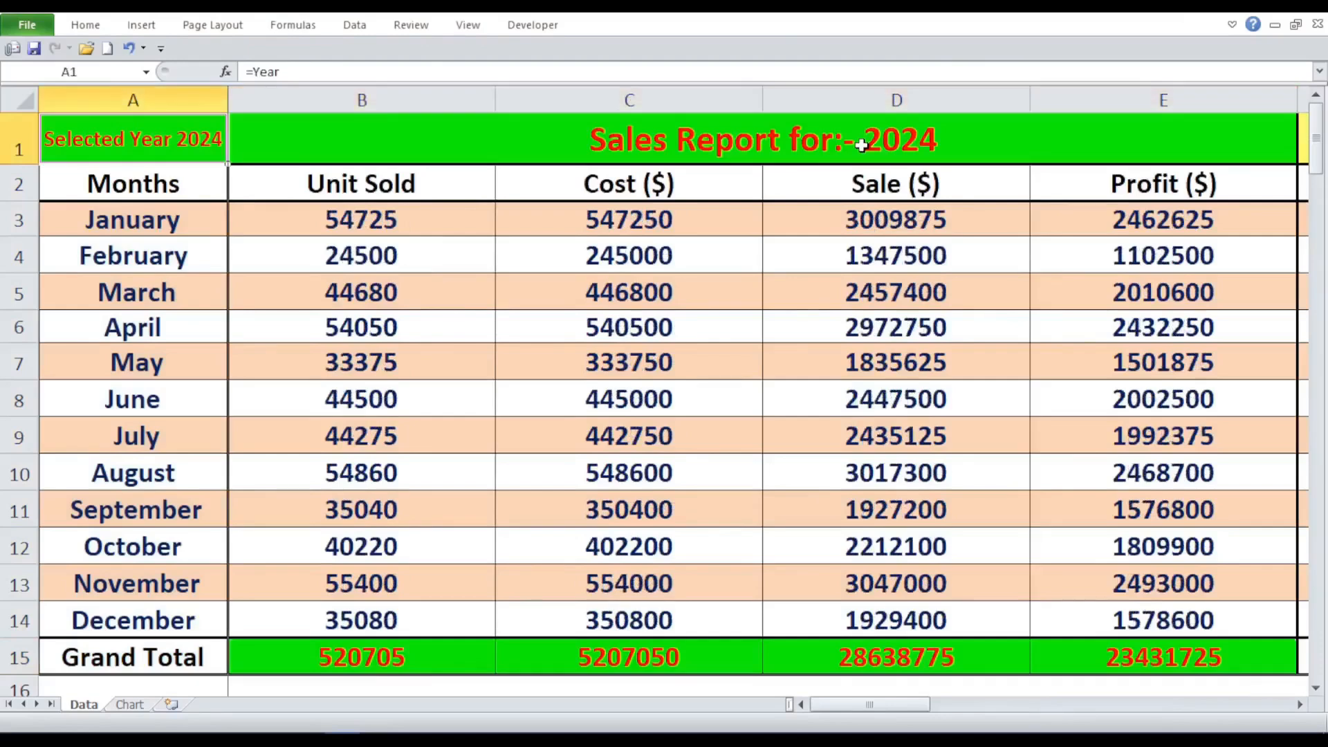
- Examine the SUM formula in Grand Total cell B15, leave it unchanged and select the 2024 title
{"action": "left_click", "coordinate": [407, 654]}
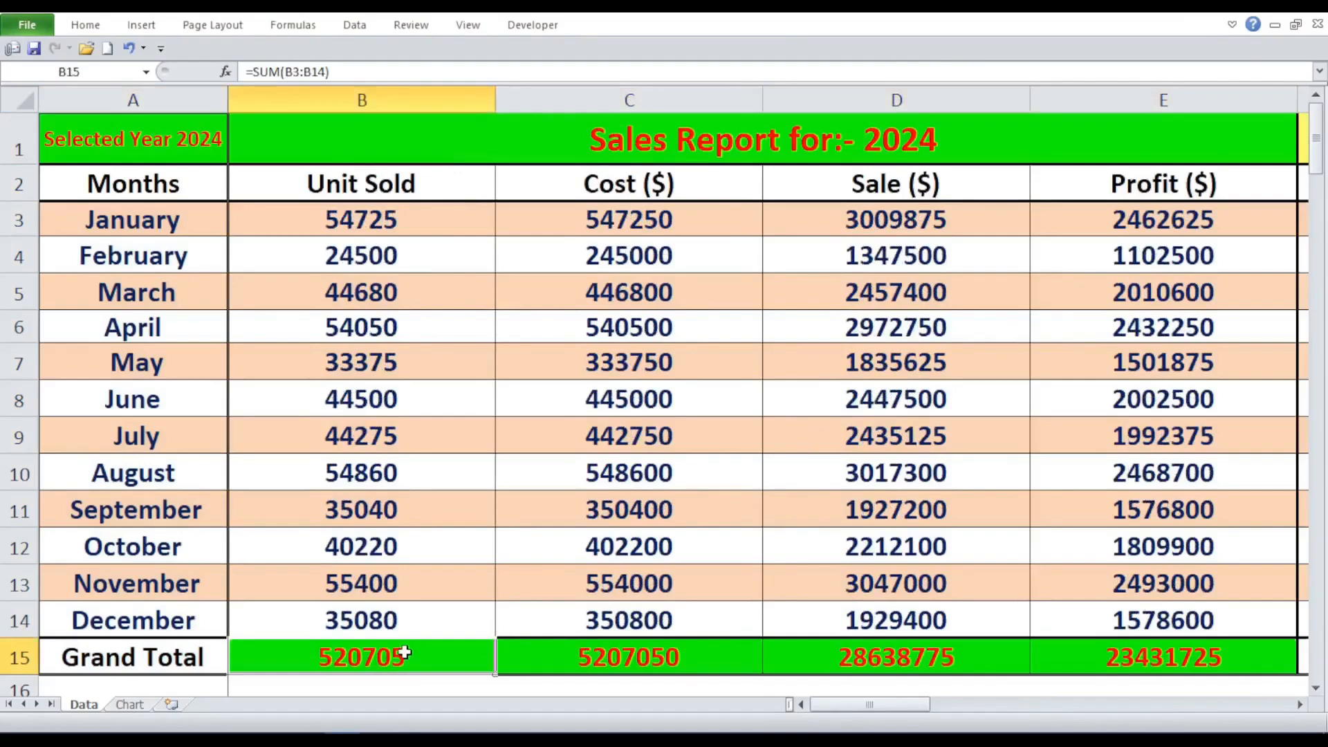
{"action": "double_click", "coordinate": [407, 654]}
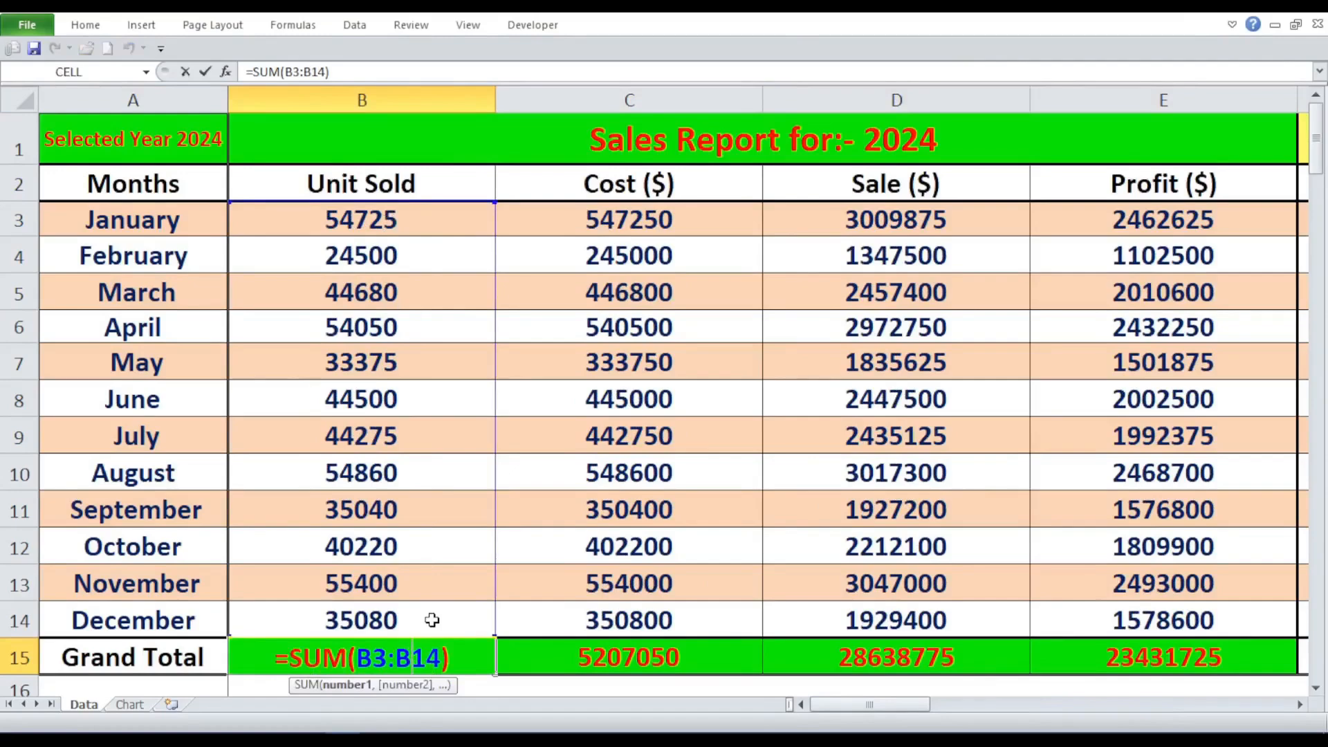
{"action": "key", "text": "Escape"}
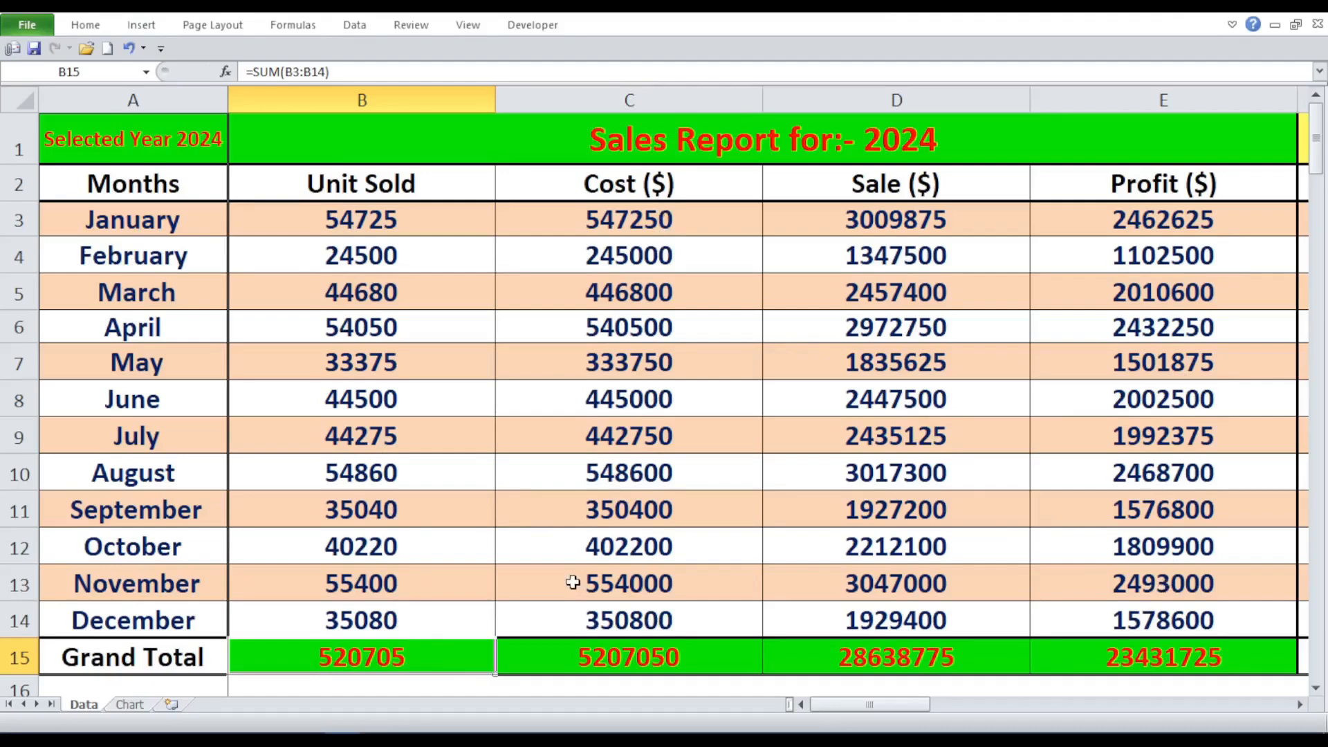
{"action": "left_click", "coordinate": [474, 145]}
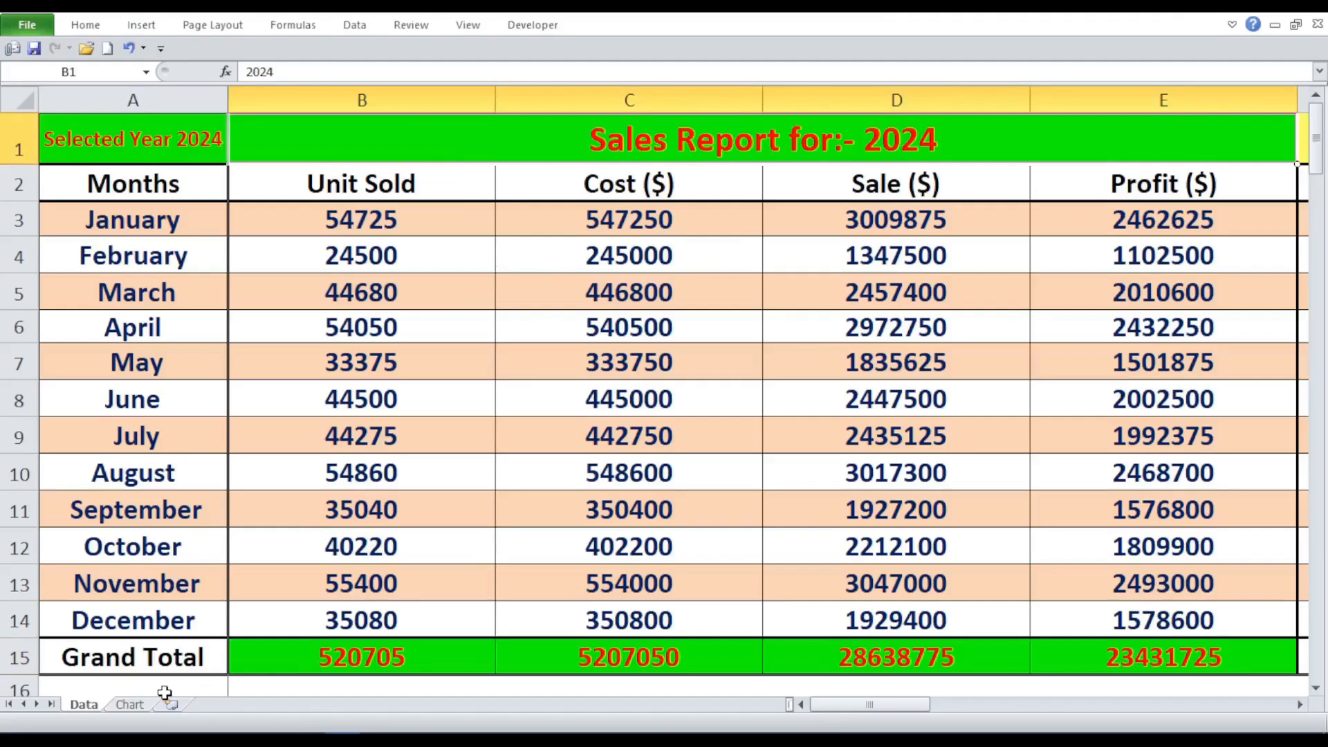
- Go to the Chart sheet and set the formula selector in C1 to C15-F15
{"action": "left_click", "coordinate": [132, 705]}
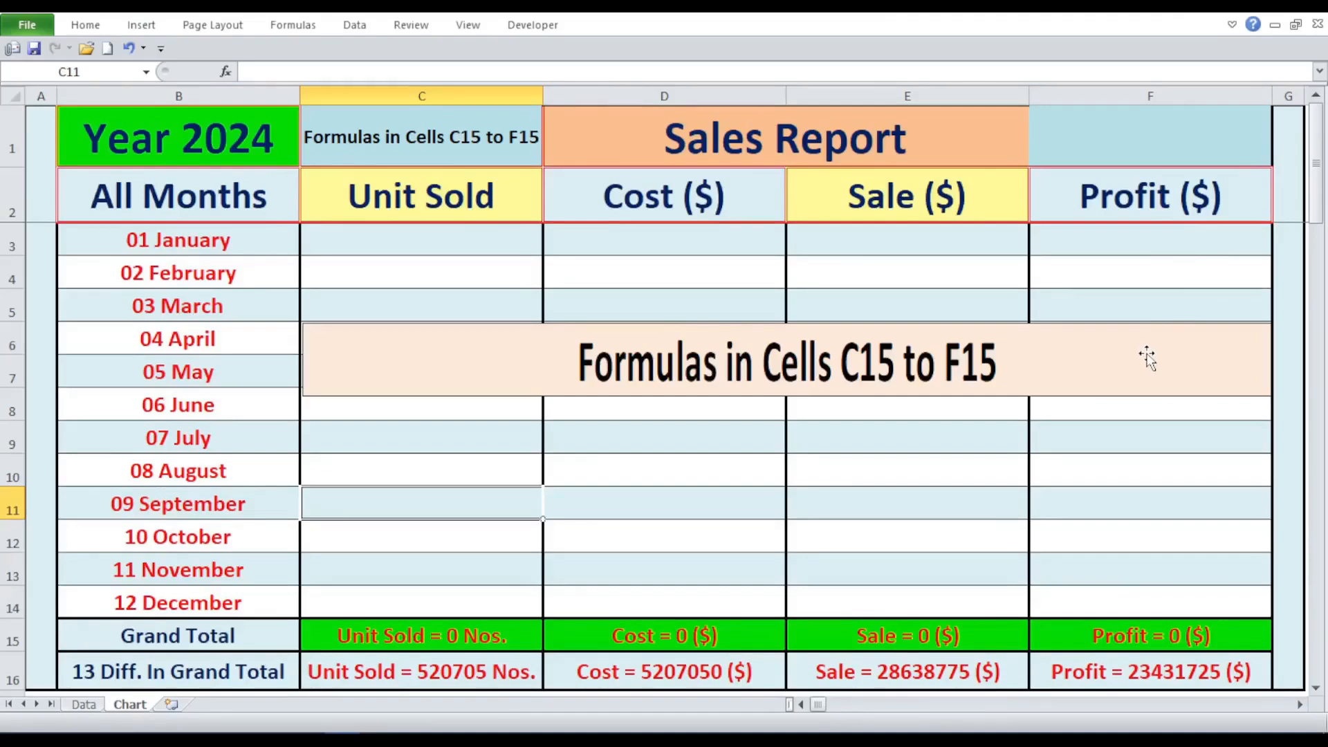
{"action": "left_click", "coordinate": [519, 139]}
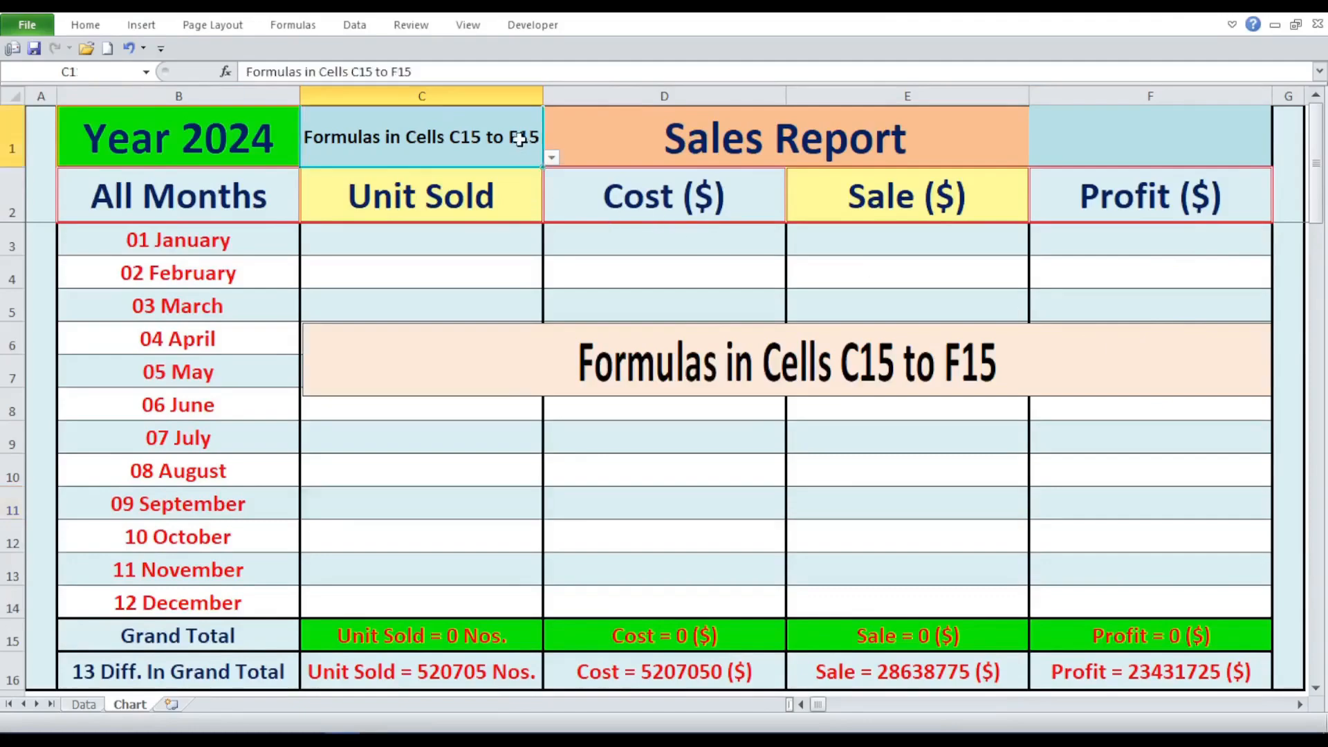
{"action": "left_click", "coordinate": [552, 160]}
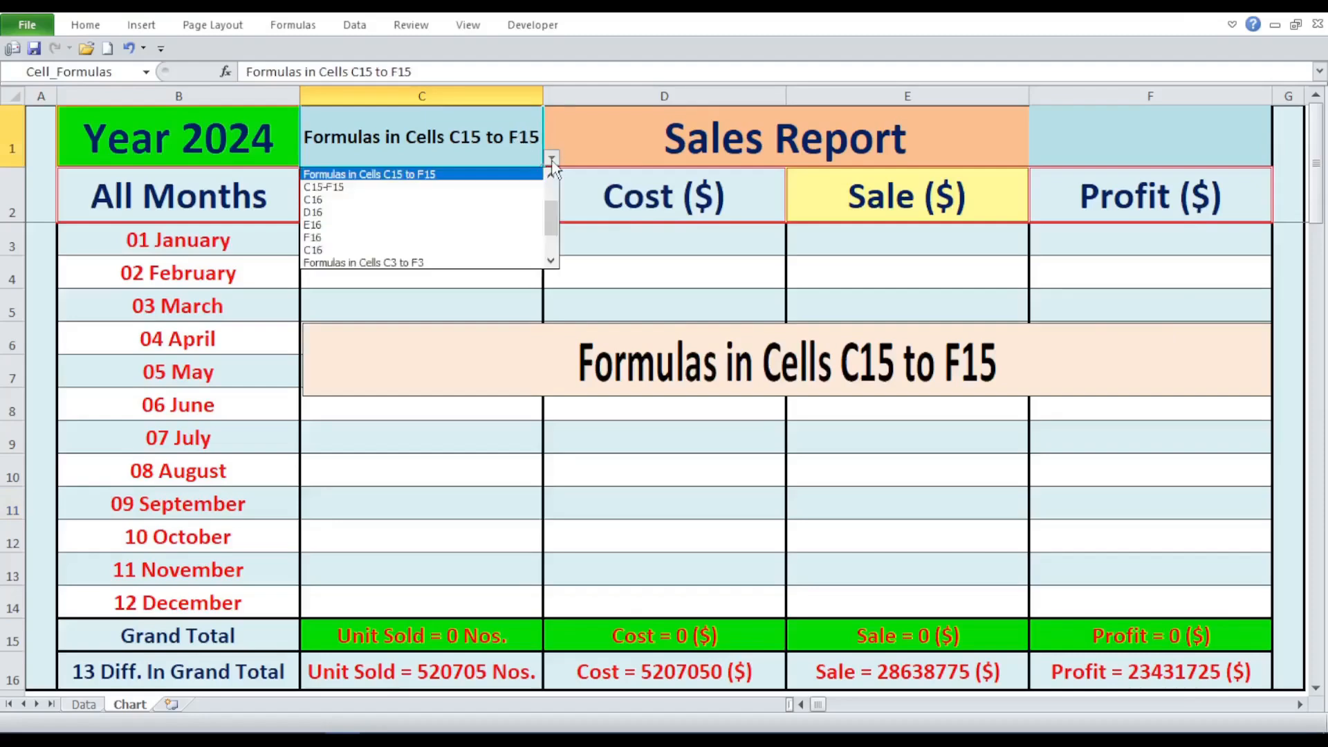
{"action": "left_click", "coordinate": [520, 187]}
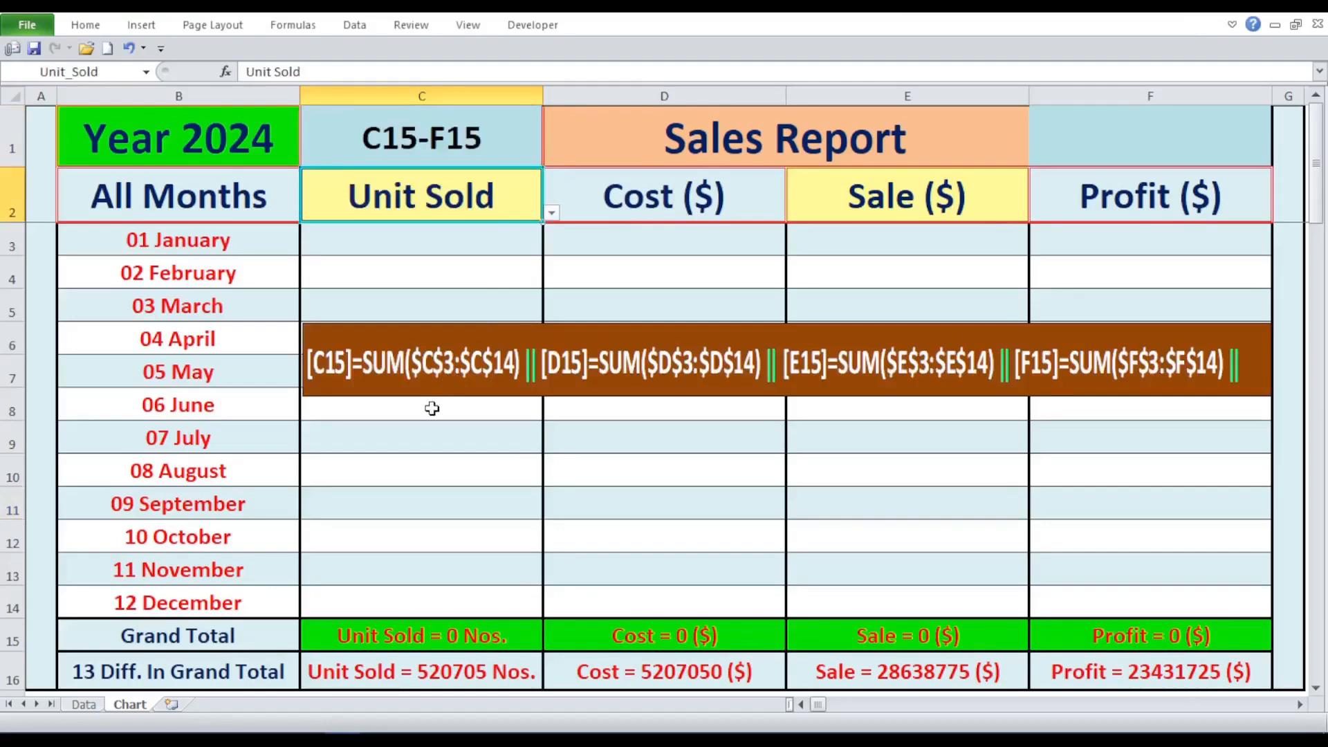
- Examine the SUM formulas in Grand Total cells C15 to F15 without changing them, and return to C15
{"action": "double_click", "coordinate": [435, 635]}
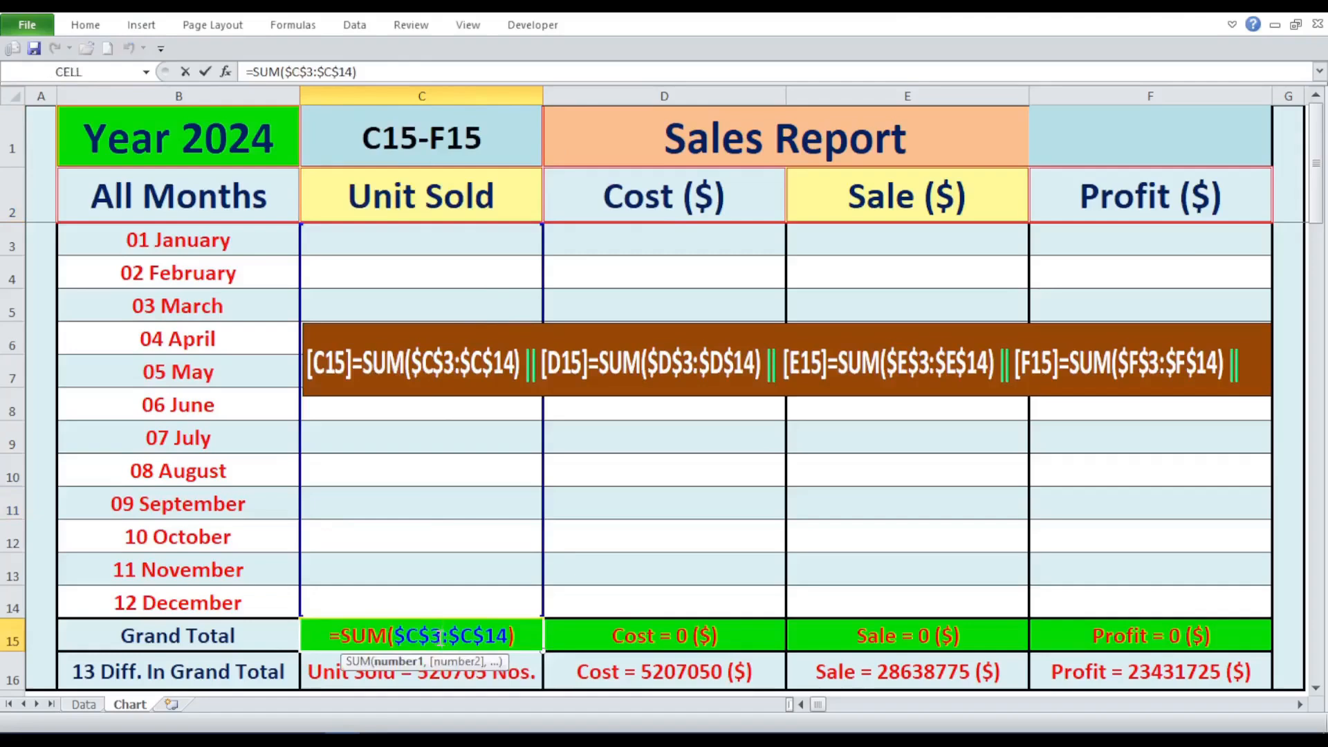
{"action": "key", "text": "Escape"}
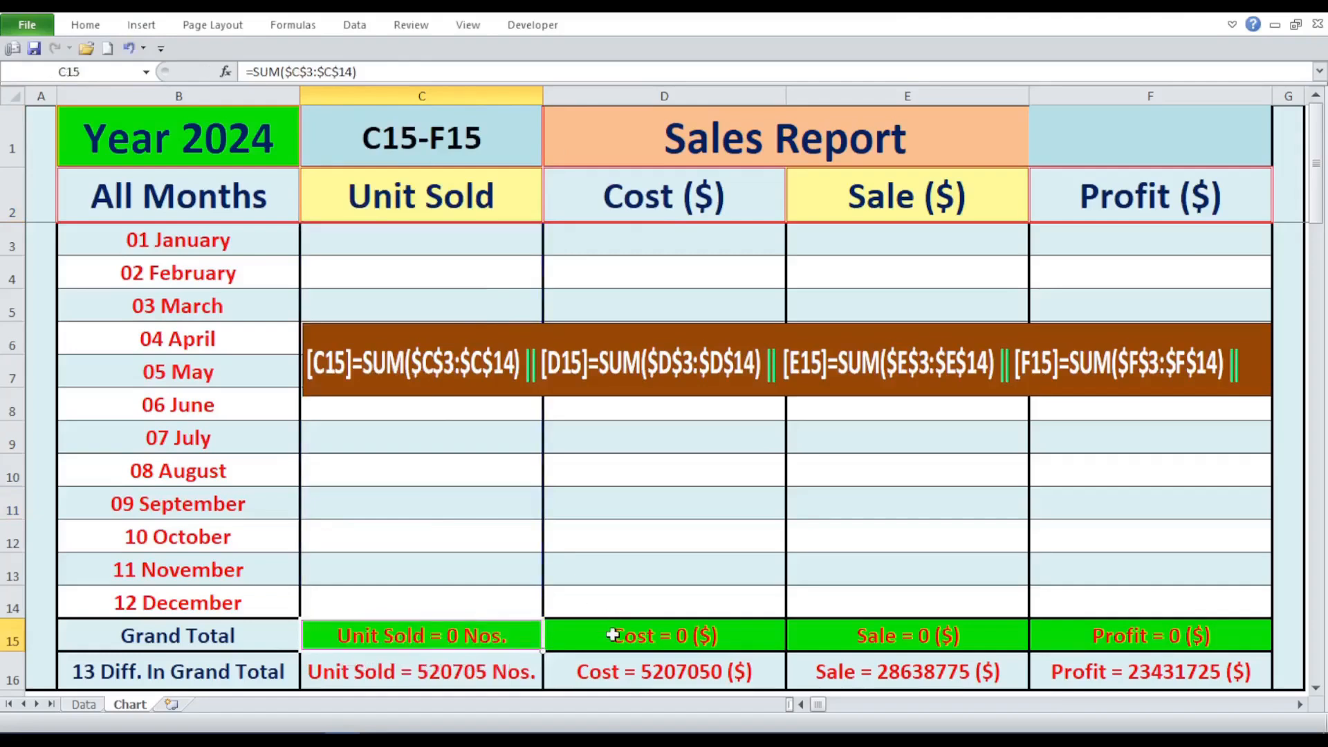
{"action": "double_click", "coordinate": [614, 634]}
{"action": "key", "text": "Escape"}
{"action": "left_click", "coordinate": [917, 637]}
{"action": "double_click", "coordinate": [917, 636]}
{"action": "key", "text": "Escape"}
{"action": "left_click", "coordinate": [1107, 635]}
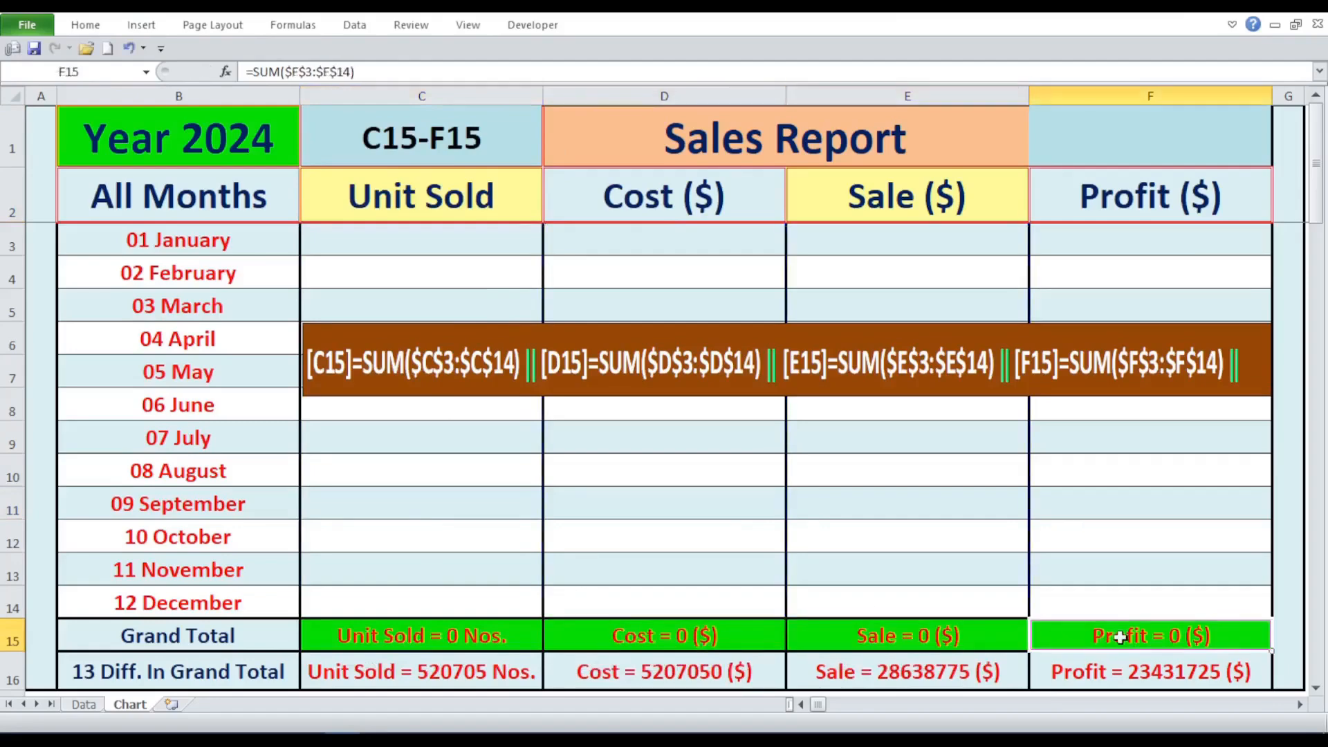
{"action": "double_click", "coordinate": [1114, 635]}
{"action": "key", "text": "Escape"}
{"action": "left_click", "coordinate": [483, 639]}
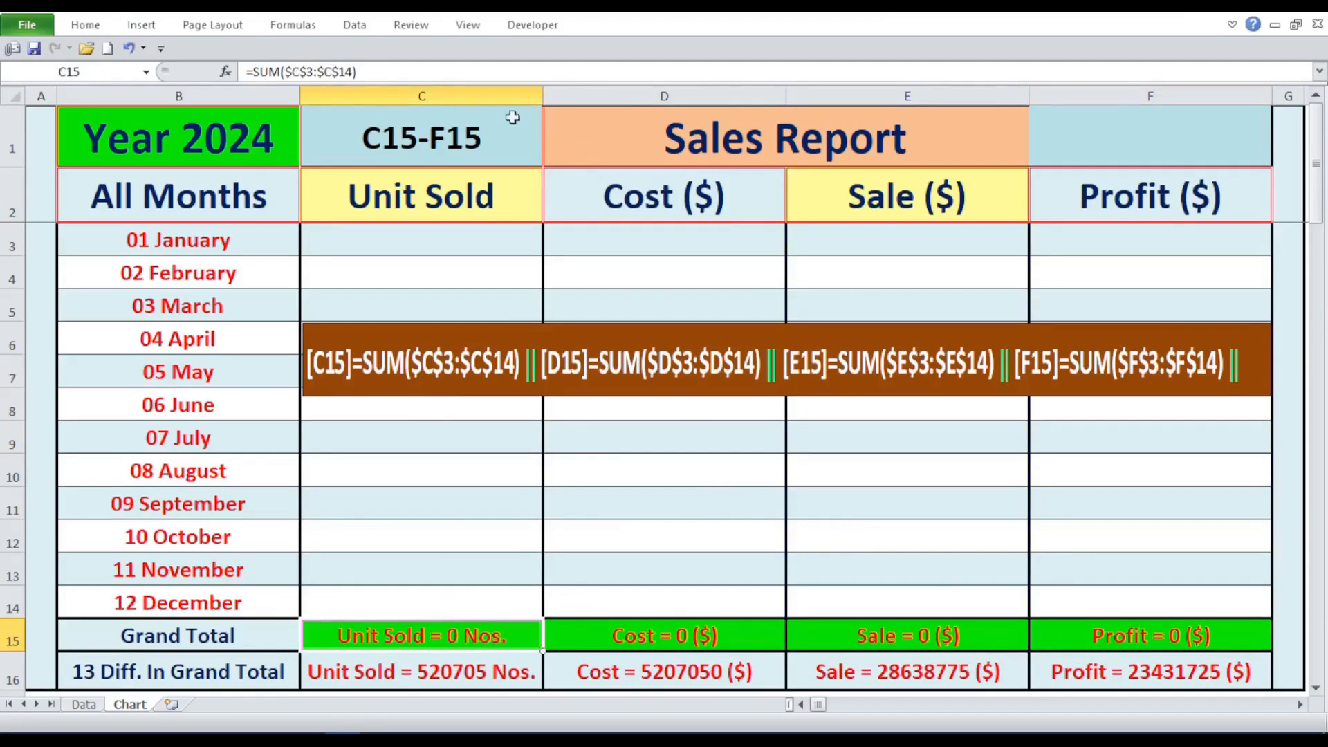
- Set the formula selector in C1 to C16, and examine the formulas in cells C16 and B16
{"action": "left_click", "coordinate": [507, 128]}
{"action": "left_click", "coordinate": [551, 161]}
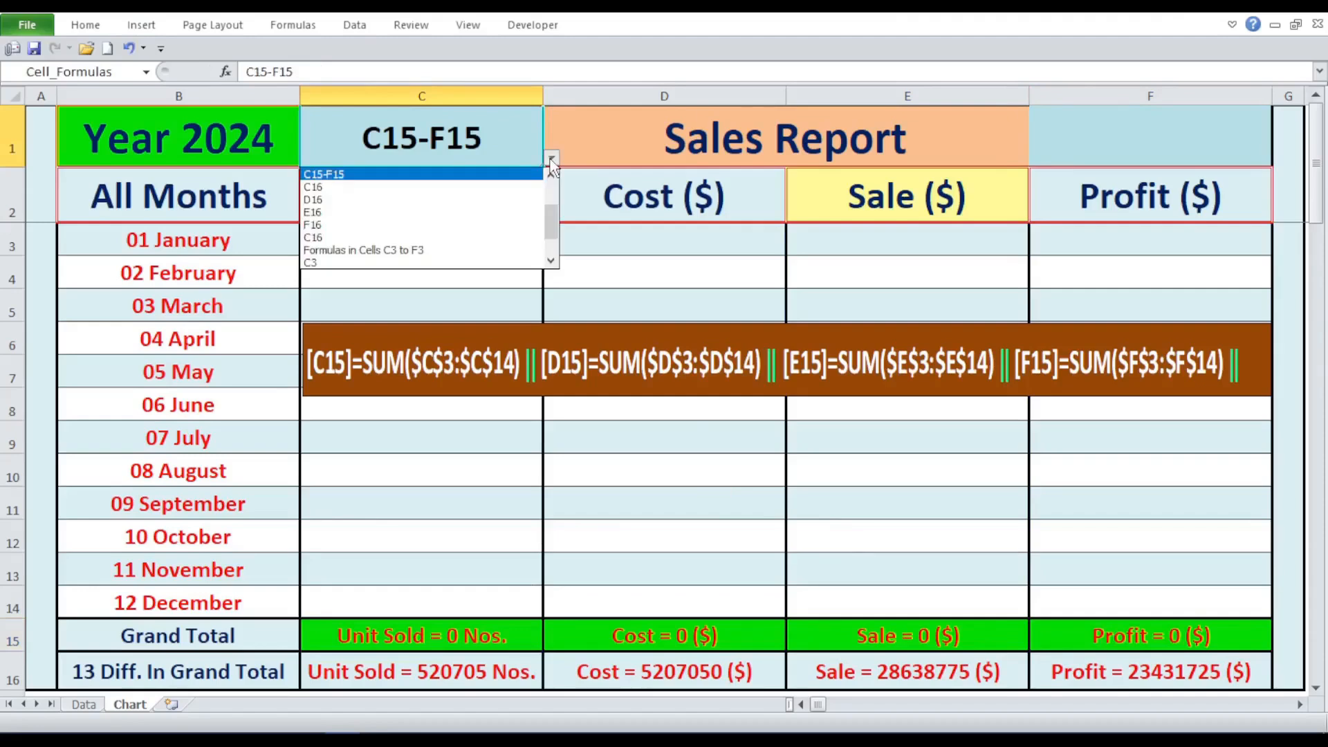
{"action": "left_click", "coordinate": [526, 187]}
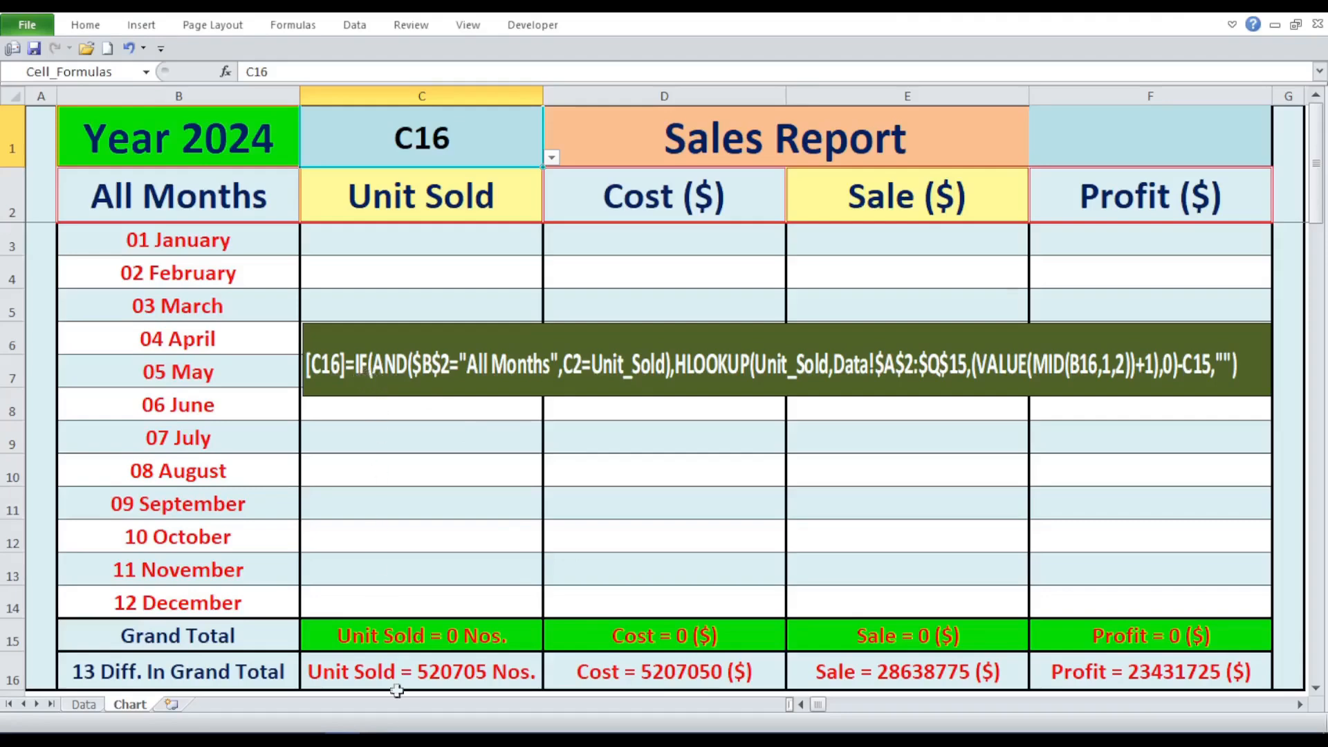
{"action": "left_click", "coordinate": [407, 666]}
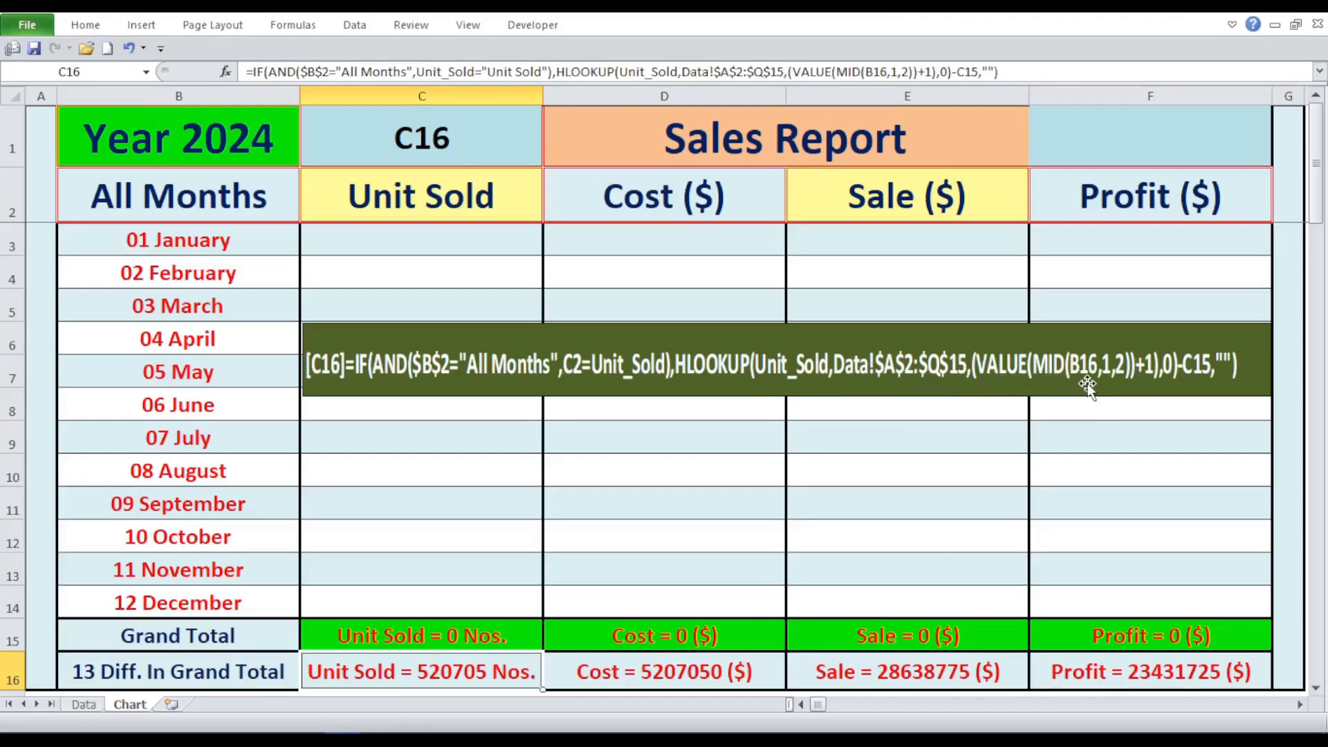
{"action": "left_click", "coordinate": [213, 676]}
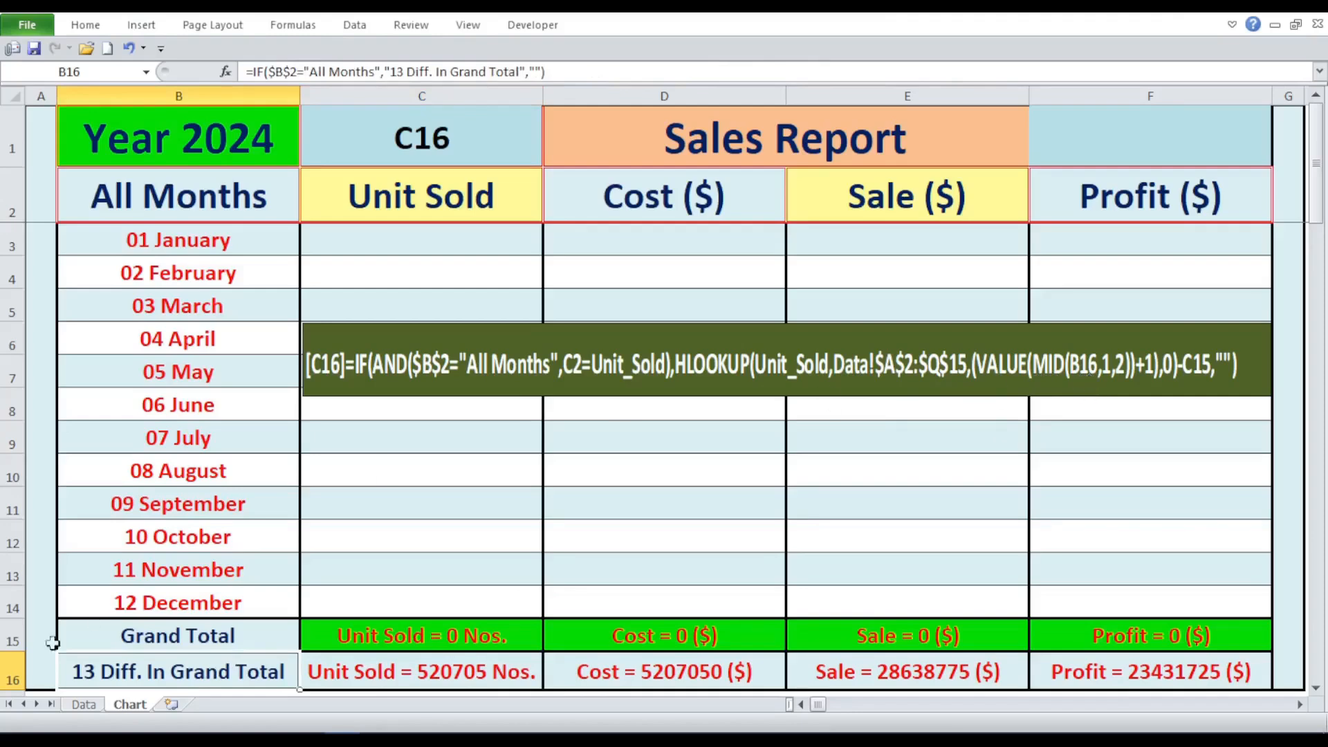
{"action": "left_click", "coordinate": [142, 593]}
{"action": "left_click", "coordinate": [124, 684]}
- Set the formula selector in C1 to D16, E16 and F16 in turn to display each cell's formula
{"action": "left_click", "coordinate": [521, 140]}
{"action": "left_click", "coordinate": [551, 159]}
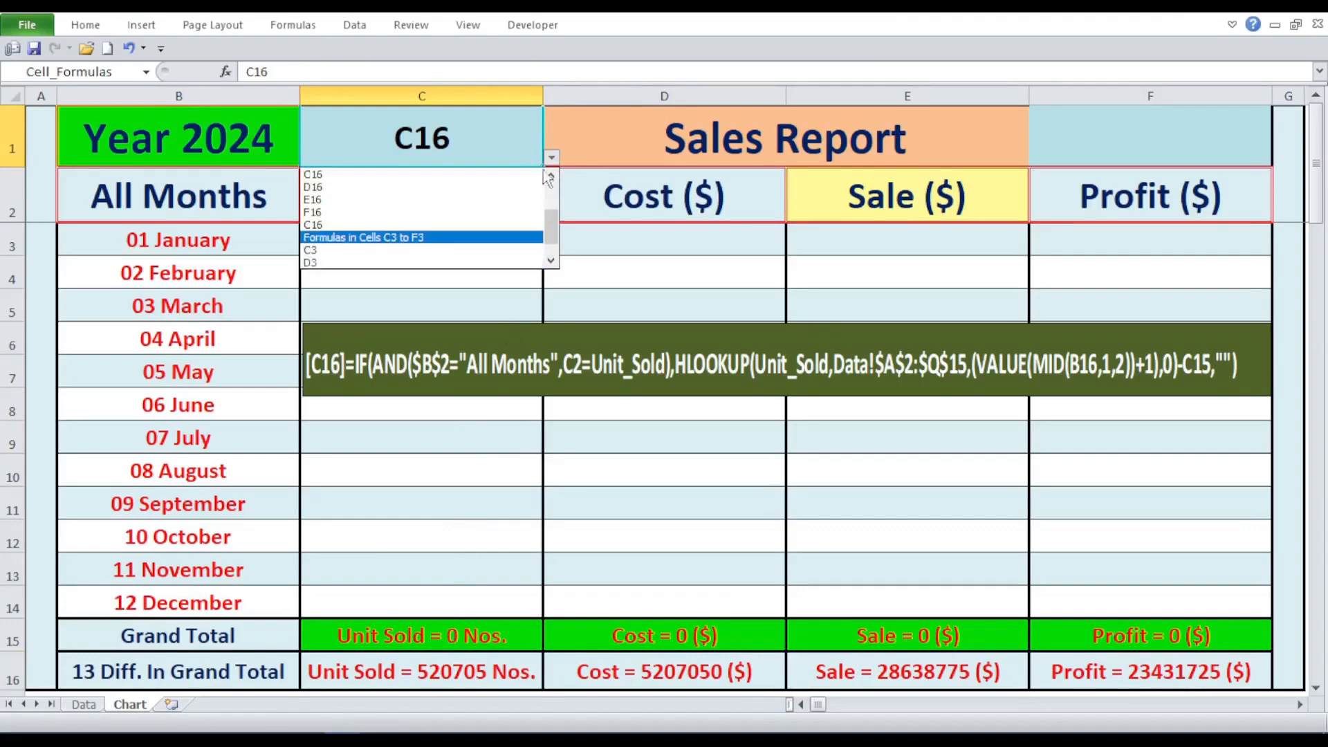
{"action": "left_click", "coordinate": [488, 188]}
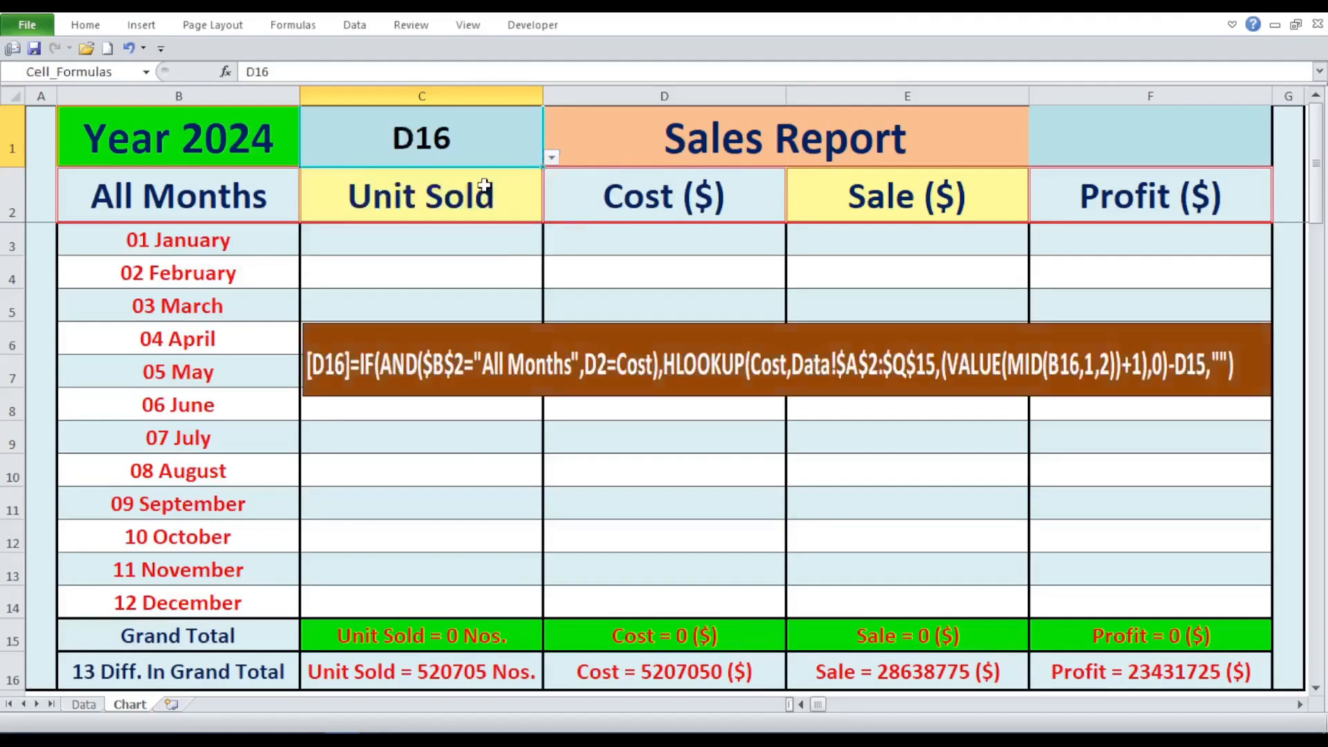
{"action": "left_click", "coordinate": [551, 157]}
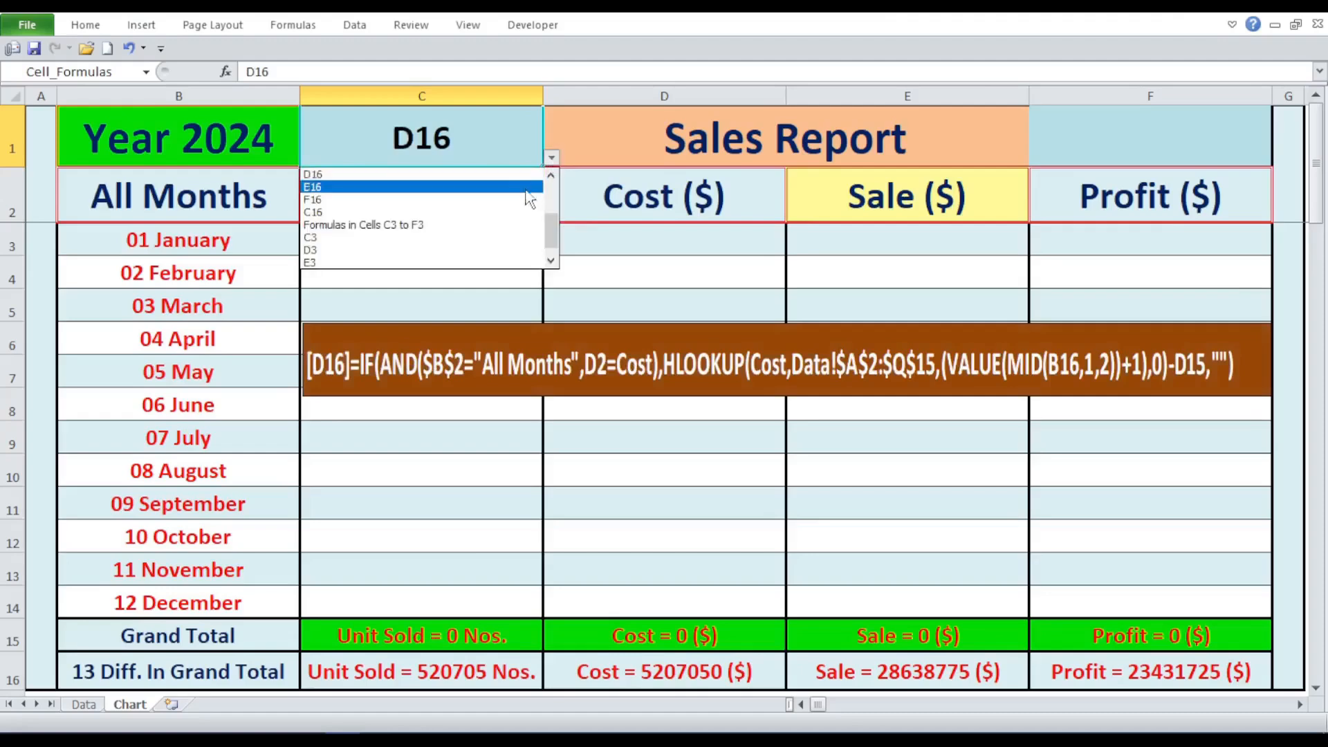
{"action": "left_click", "coordinate": [527, 187]}
{"action": "left_click", "coordinate": [551, 158]}
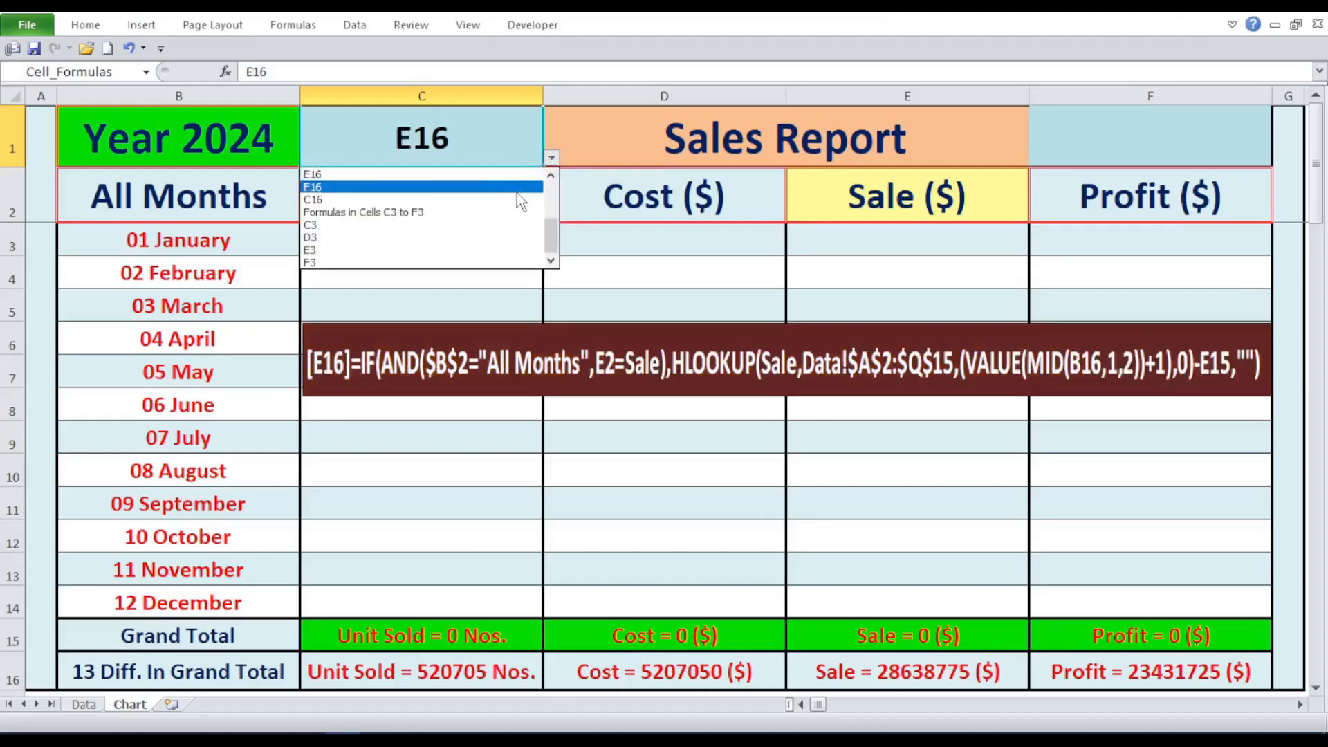
{"action": "left_click", "coordinate": [503, 188]}
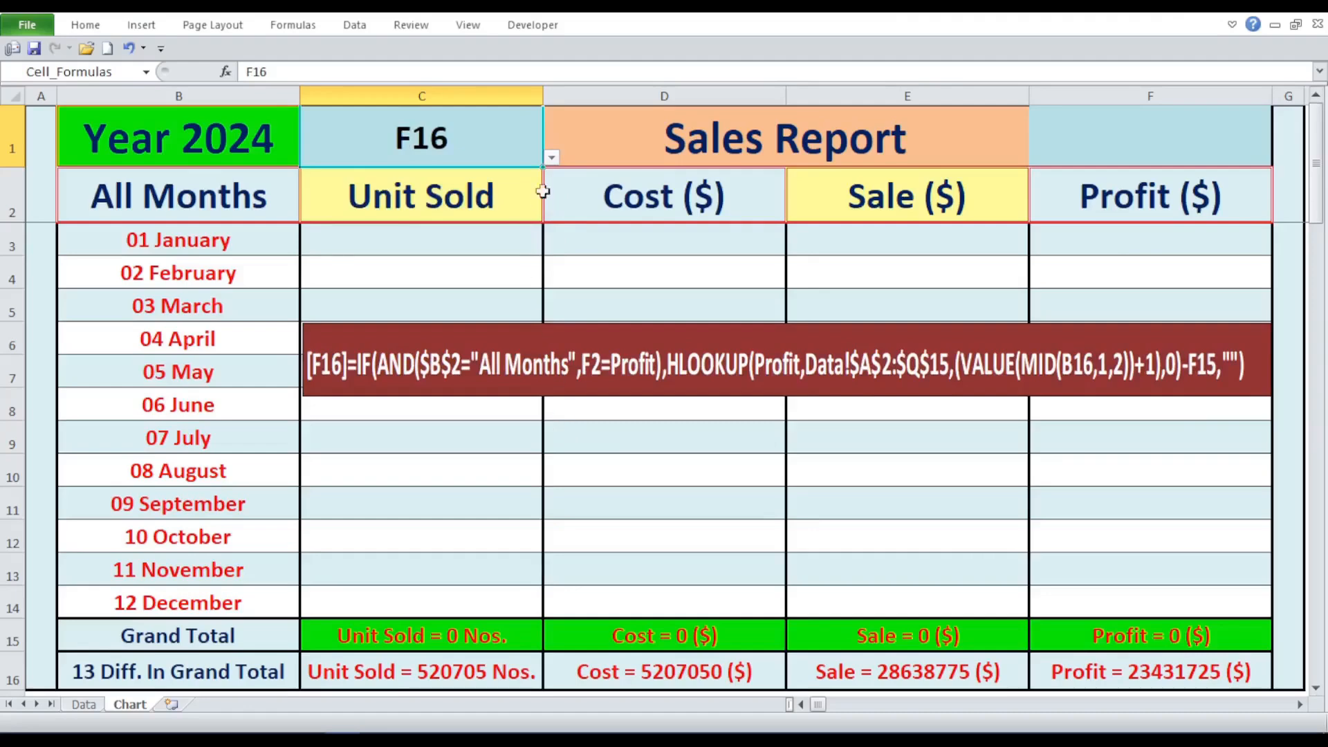
- Display the E16 formula again through the C1 selector, and set the selector back to F16
{"action": "left_click", "coordinate": [551, 158]}
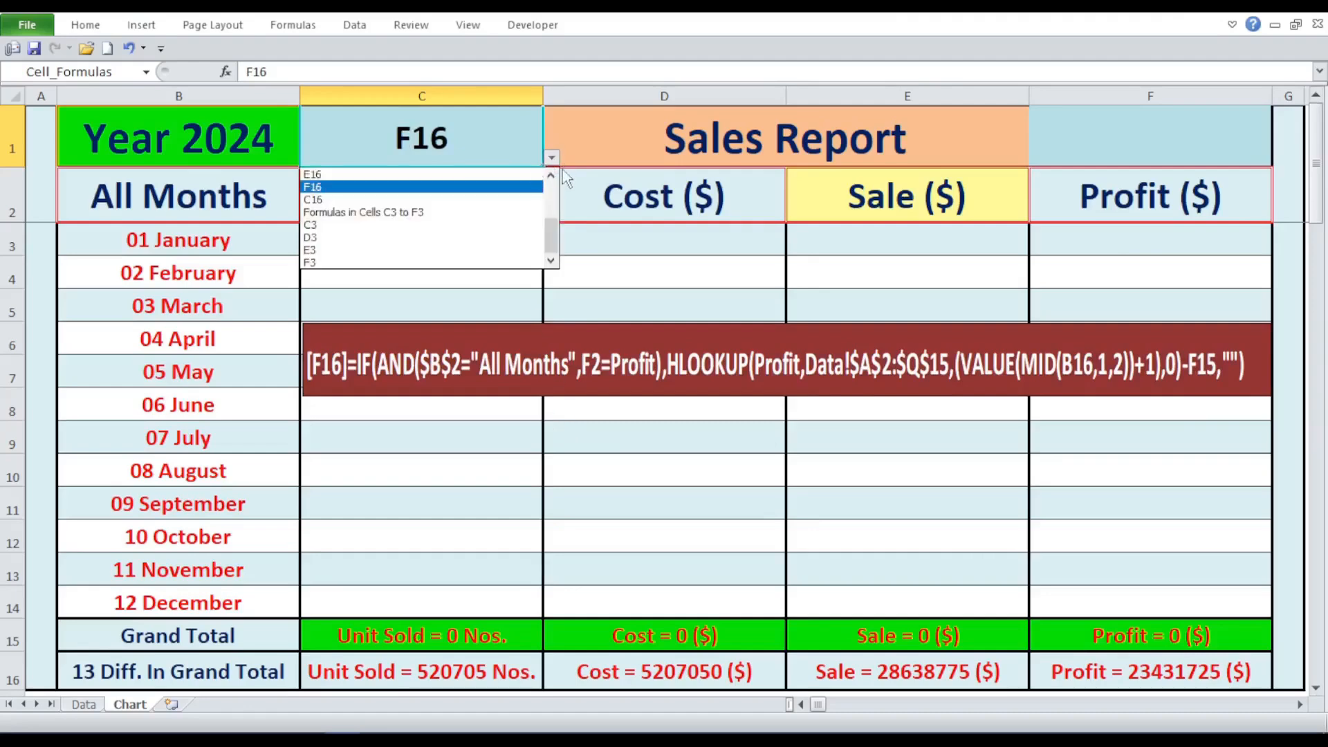
{"action": "left_click", "coordinate": [556, 175]}
{"action": "left_click", "coordinate": [555, 175]}
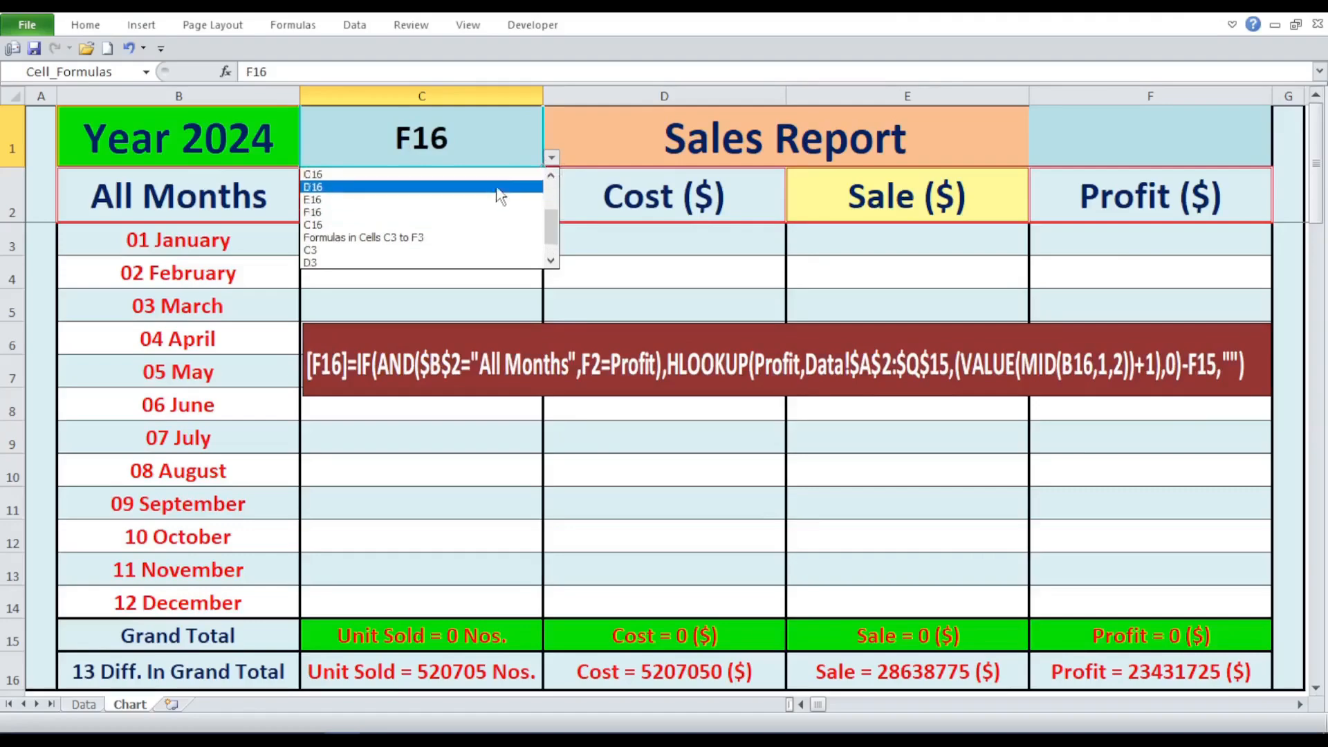
{"action": "left_click", "coordinate": [550, 176]}
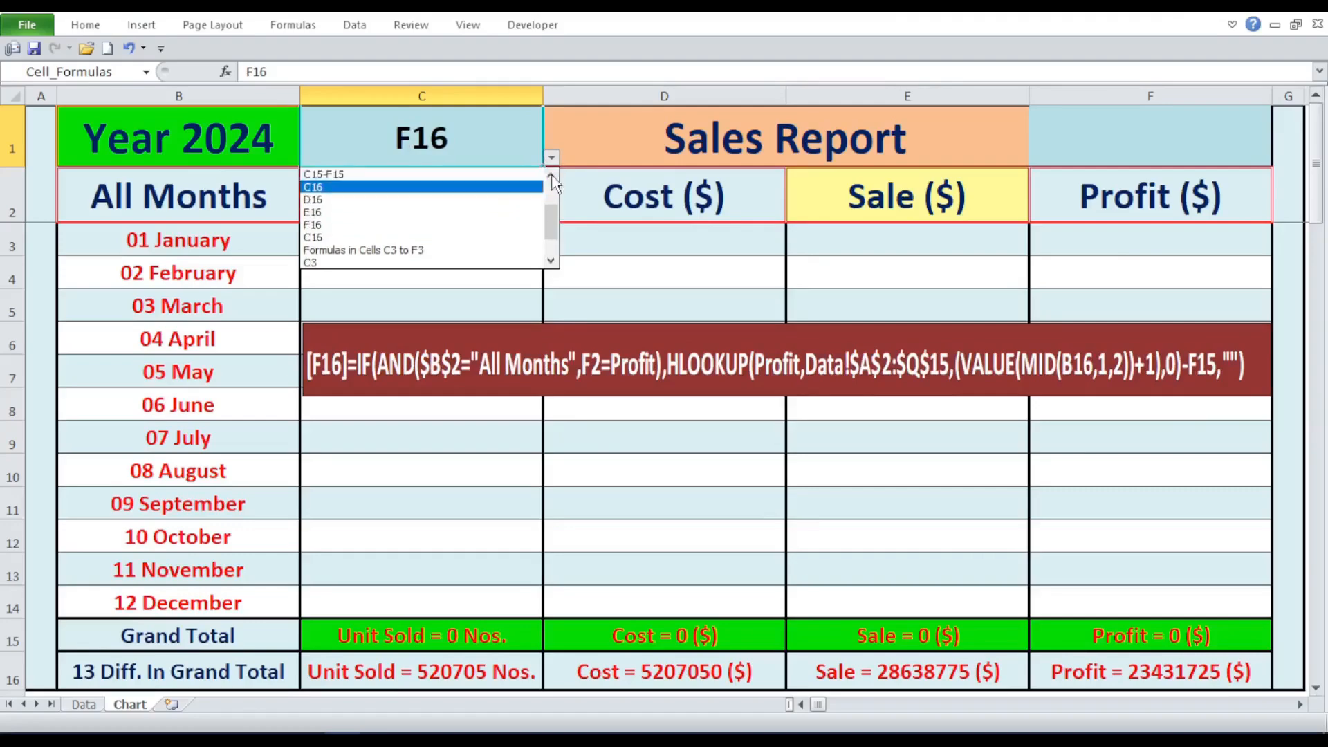
{"action": "left_click", "coordinate": [508, 213]}
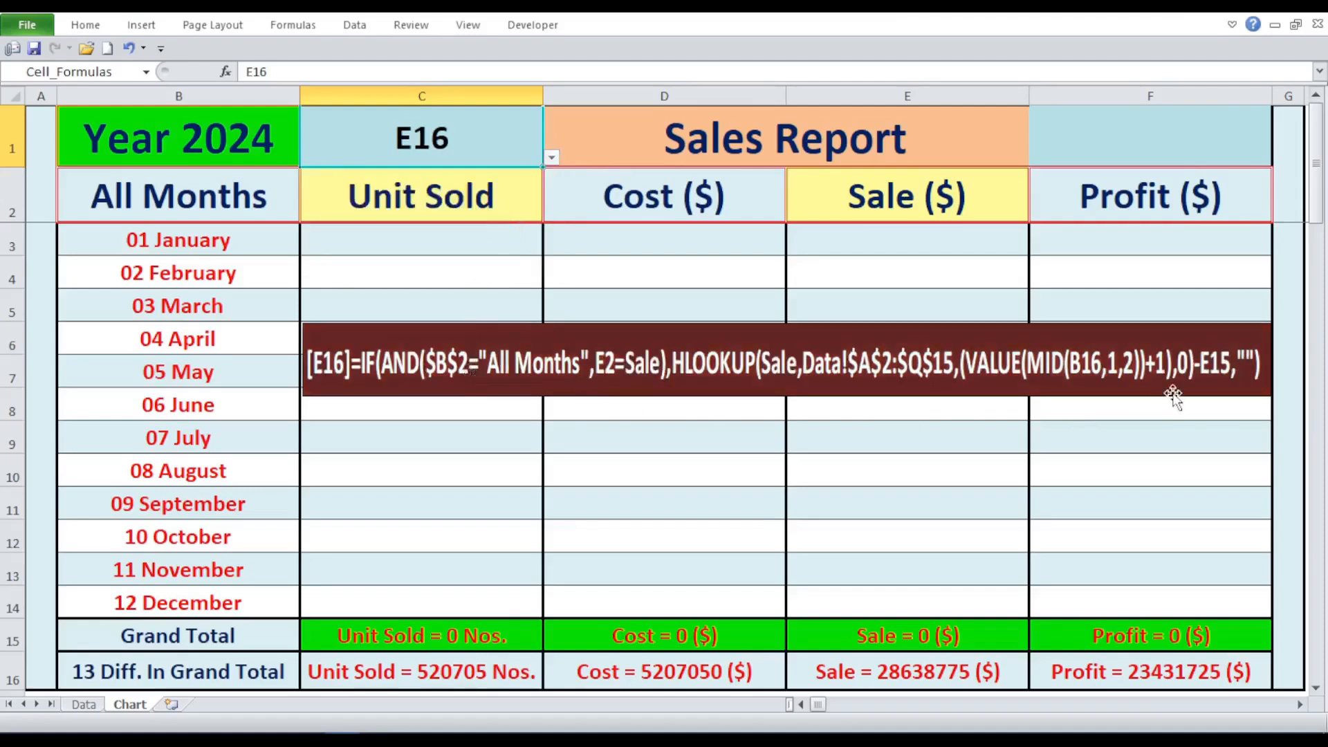
{"action": "left_click", "coordinate": [551, 158]}
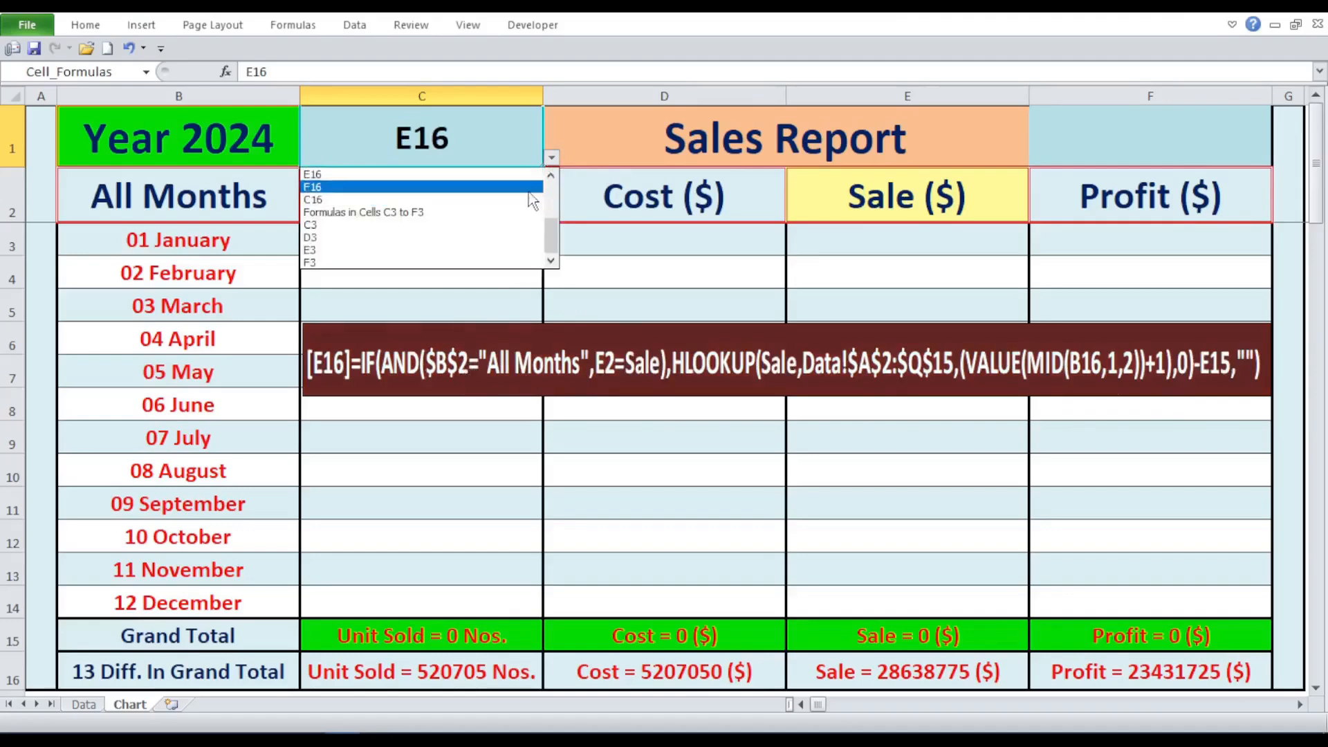
{"action": "left_click", "coordinate": [530, 187]}
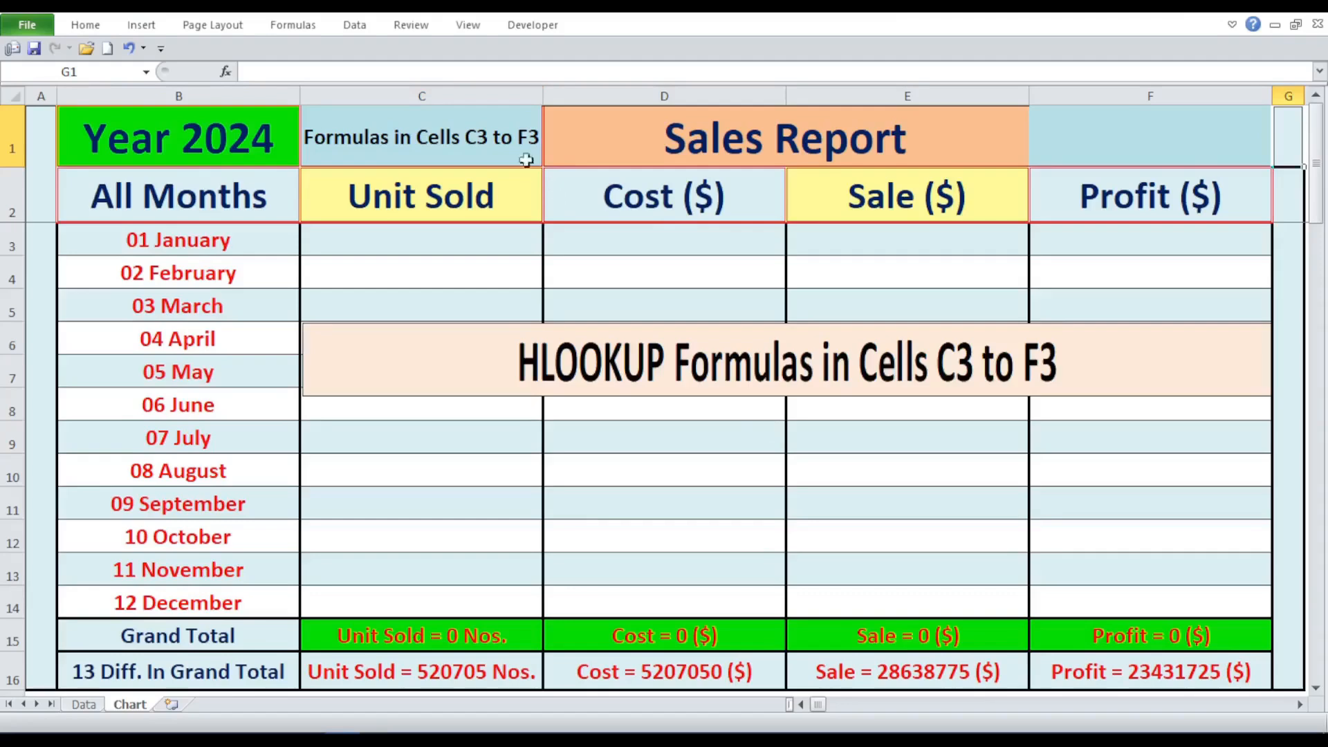
- Go through the empty January cells C3 to F3 and the Cost, Sale and Profit headings in D2 to F2
{"action": "left_click", "coordinate": [520, 233]}
{"action": "left_click", "coordinate": [600, 239]}
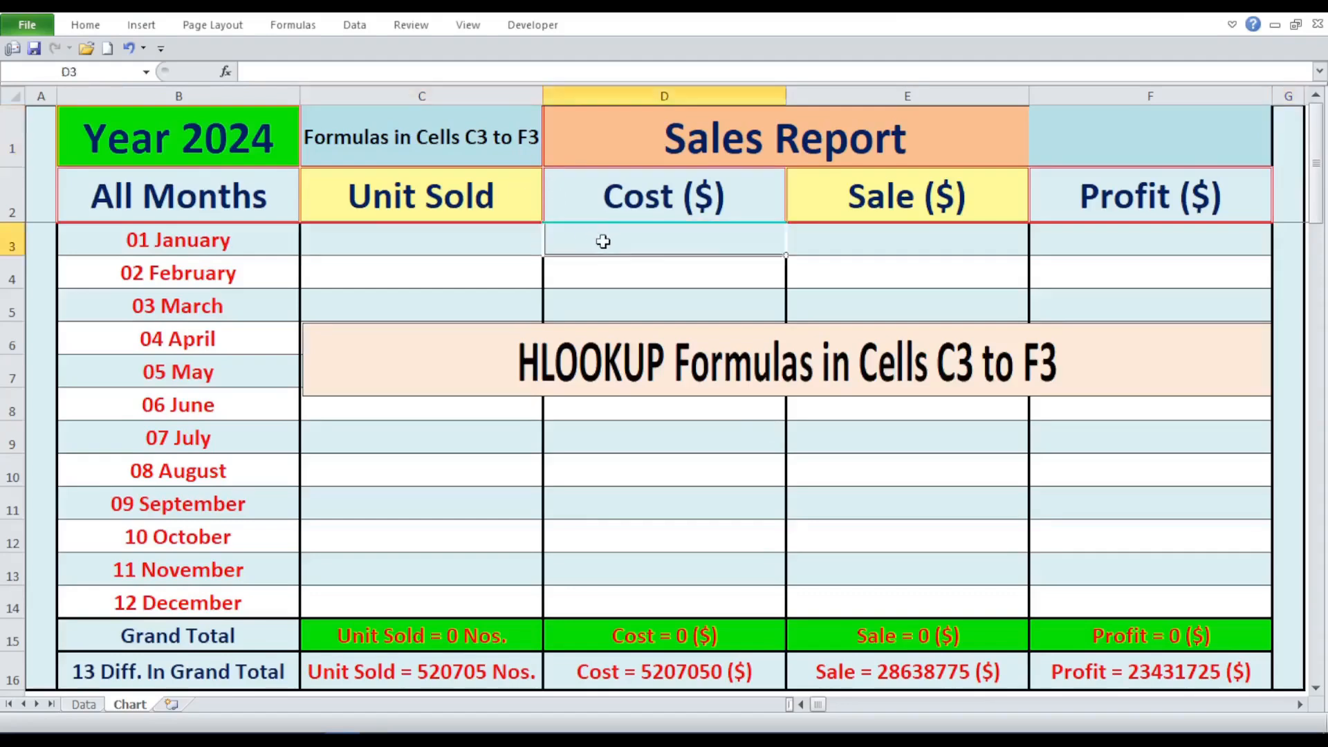
{"action": "left_click", "coordinate": [830, 240]}
{"action": "left_click", "coordinate": [1065, 238]}
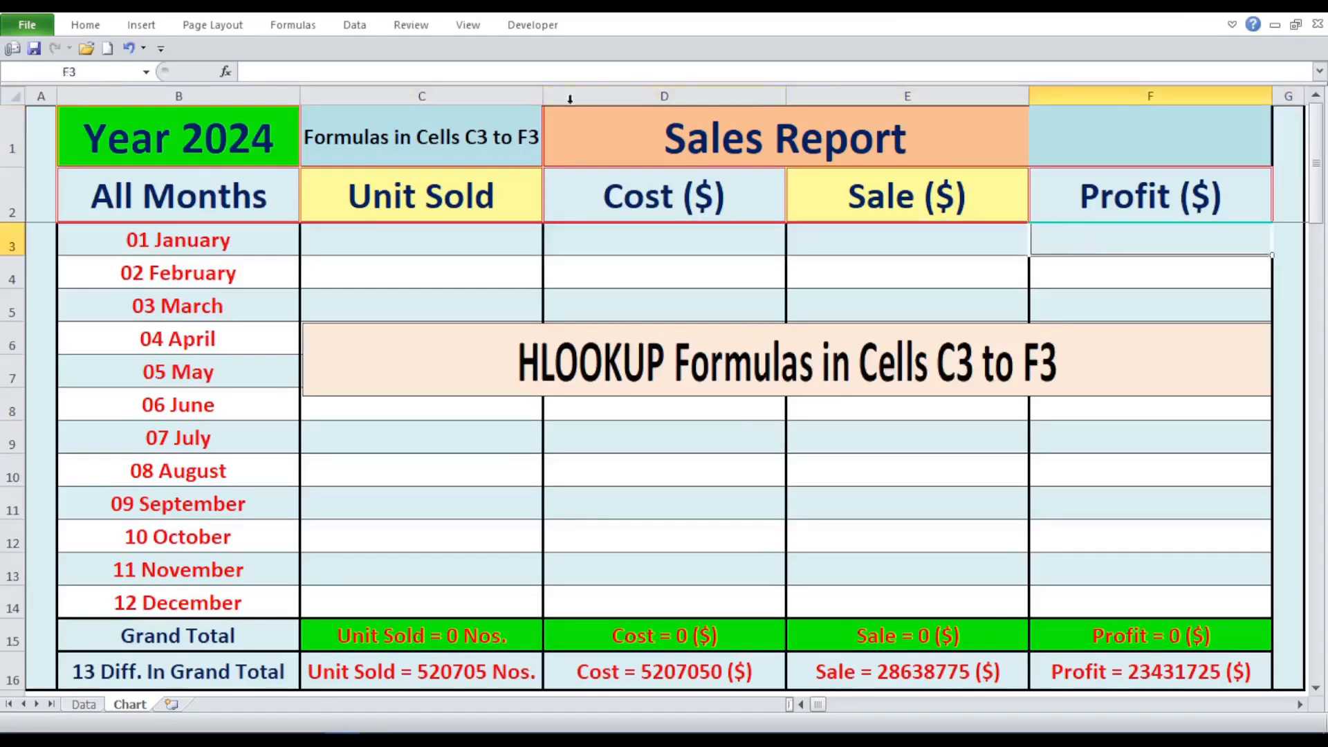
{"action": "left_click", "coordinate": [512, 131]}
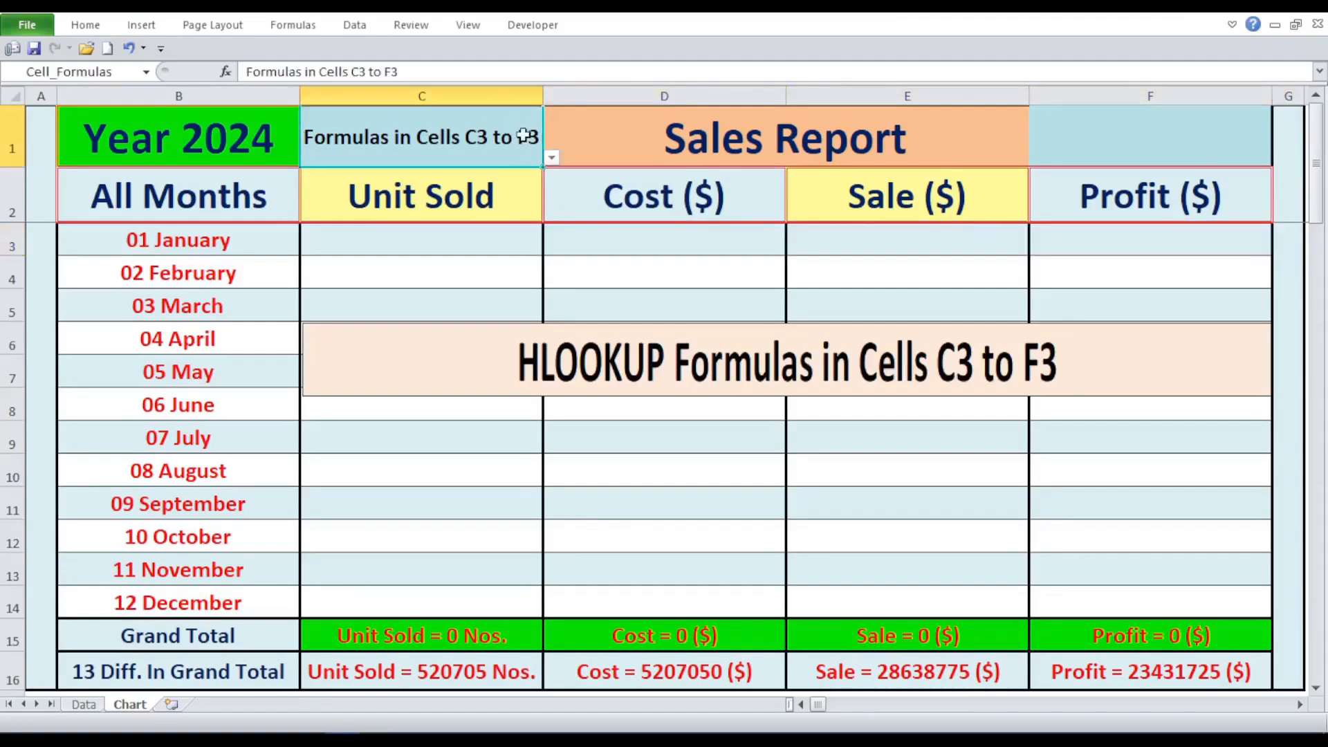
{"action": "left_click", "coordinate": [529, 235]}
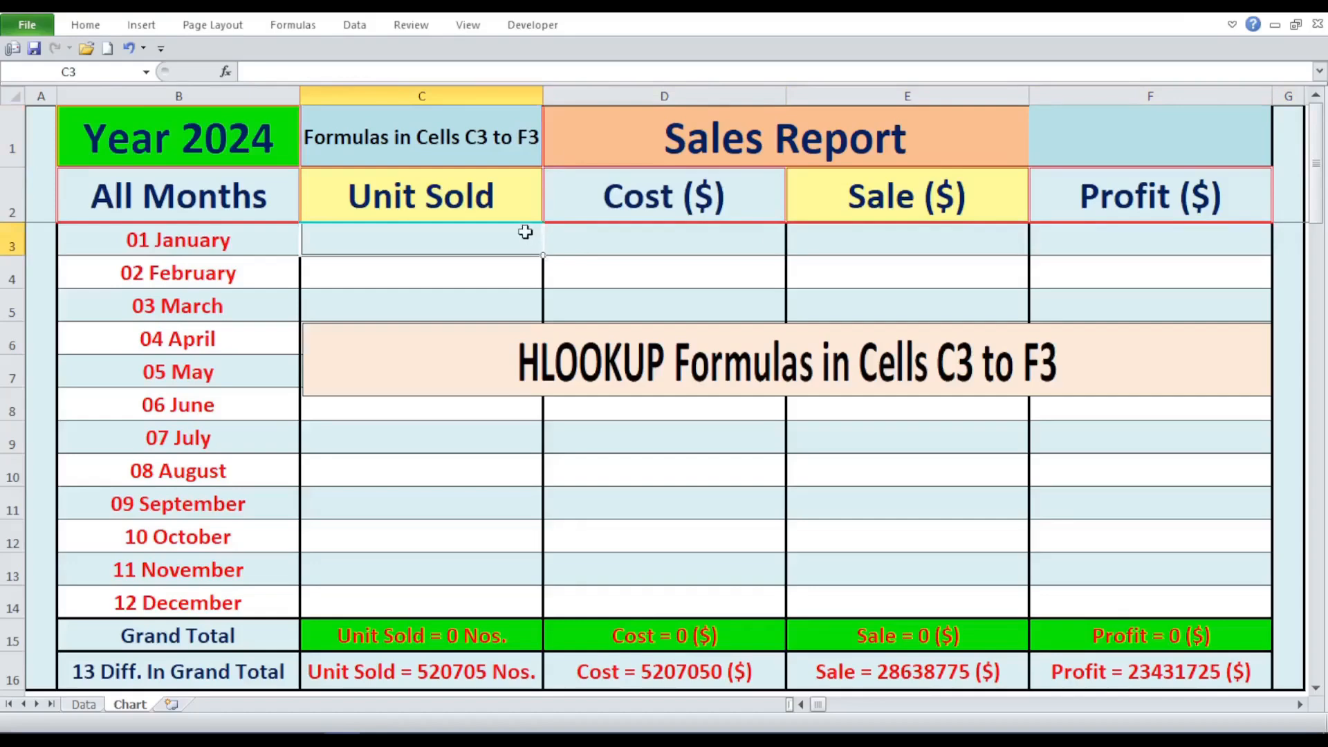
{"action": "left_click", "coordinate": [562, 202]}
{"action": "left_click", "coordinate": [1001, 197]}
{"action": "left_click", "coordinate": [1074, 187]}
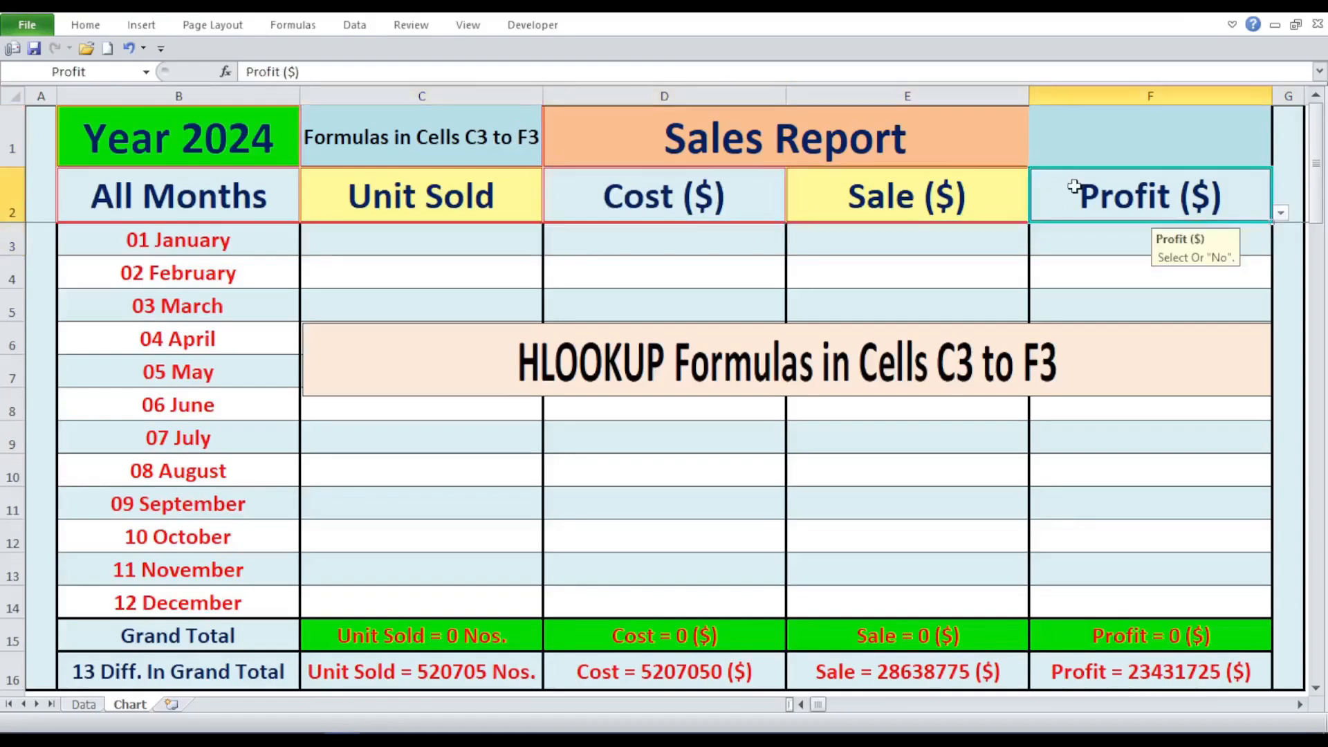
- Set the formula selector in C1 to C3 to display the January Unit Sold formula
{"action": "left_click", "coordinate": [531, 128]}
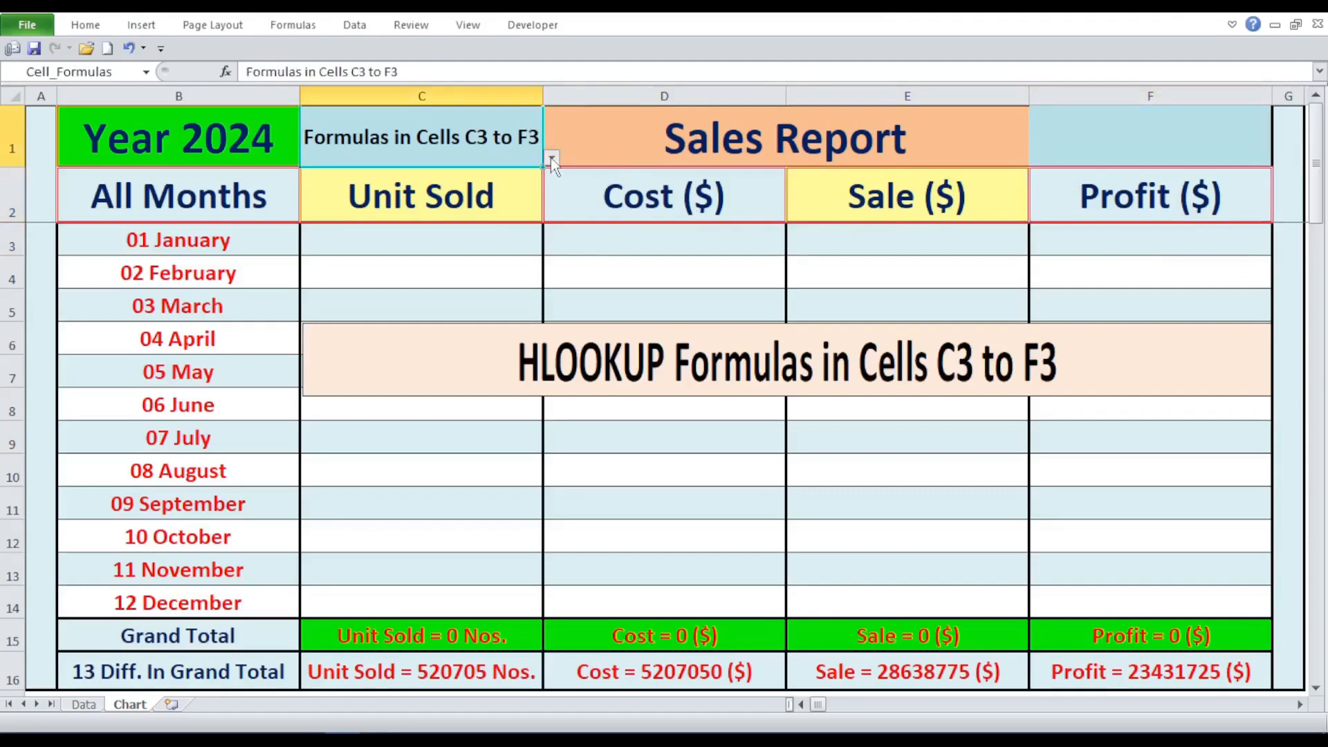
{"action": "left_click", "coordinate": [551, 159]}
{"action": "left_click", "coordinate": [482, 226]}
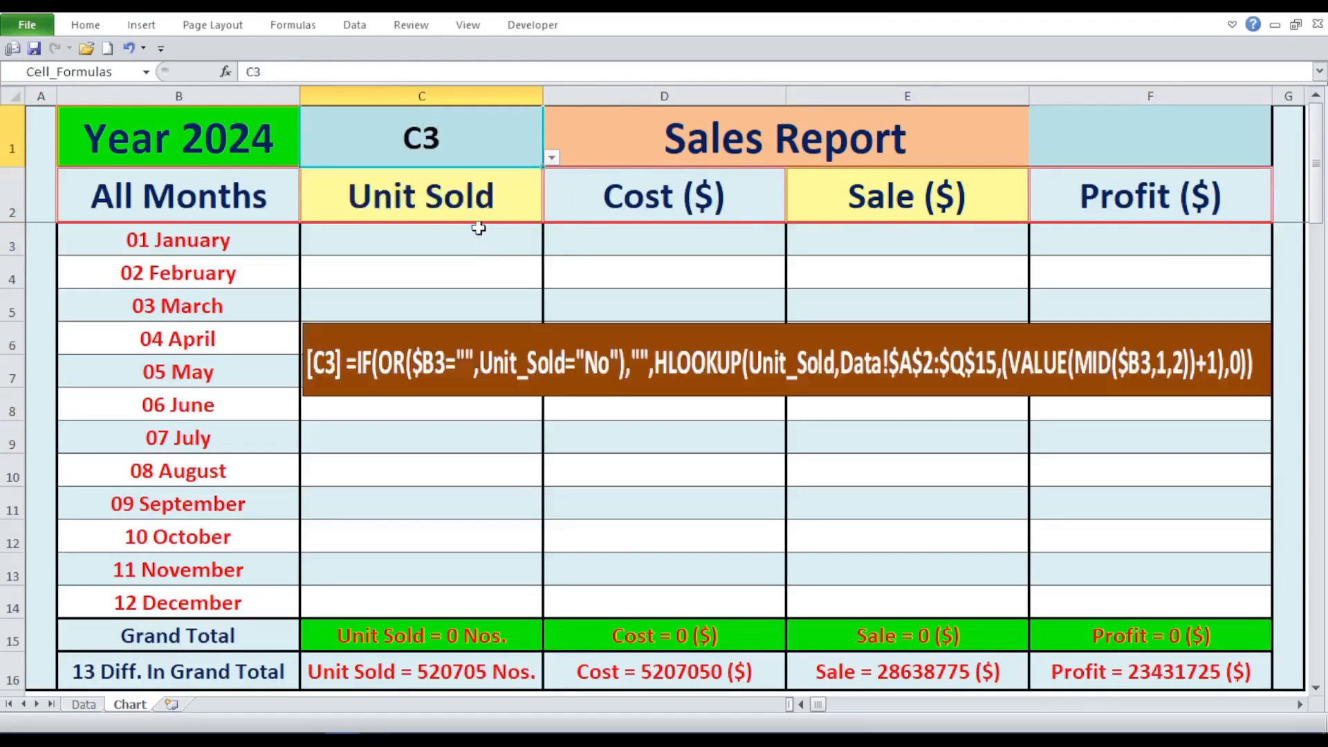
- Enter =IF(OR($B3="",Unit_Sold="No"),"",HLOOKUP(Unit_Sold,Data!$A$2:$Q$15,(VALUE(MID($B3,1,2))+1),0)) in C3, and reopen it to review its parts
{"action": "double_click", "coordinate": [478, 229]}
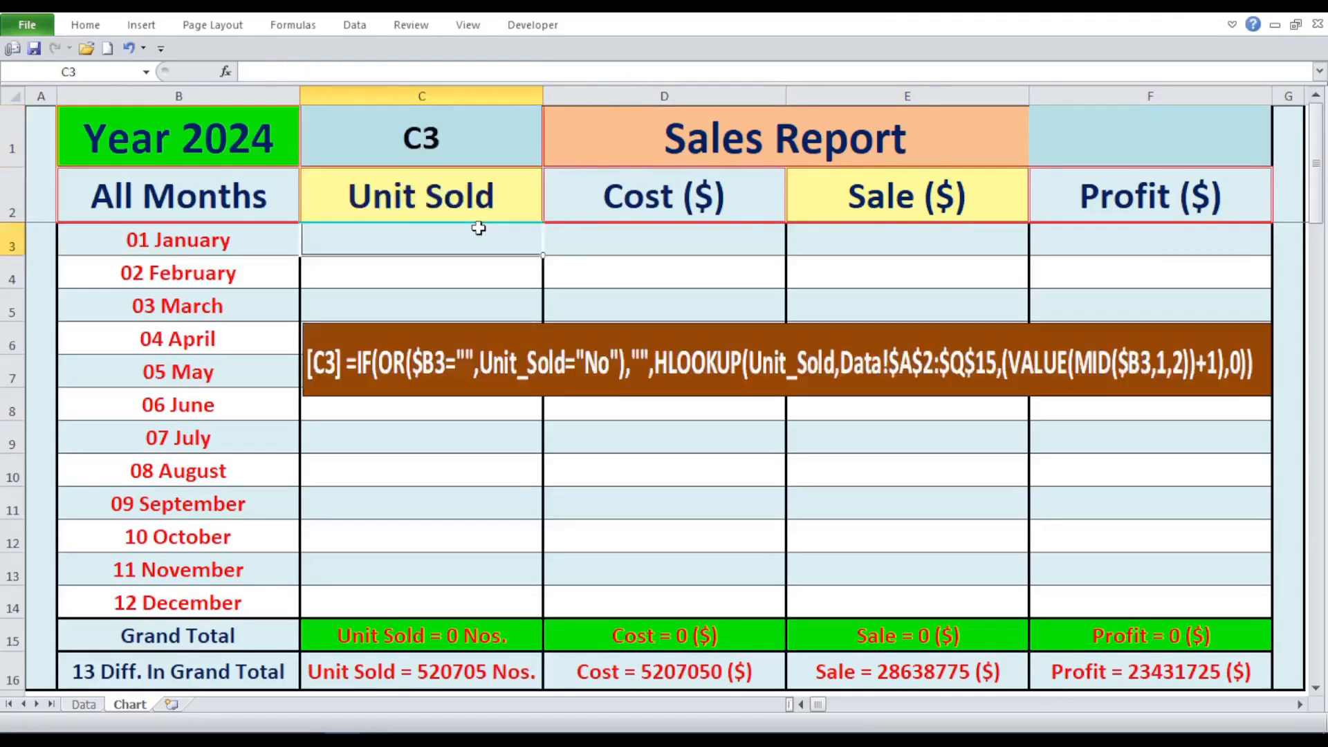
{"action": "right_click", "coordinate": [478, 228]}
{"action": "left_click", "coordinate": [524, 307]}
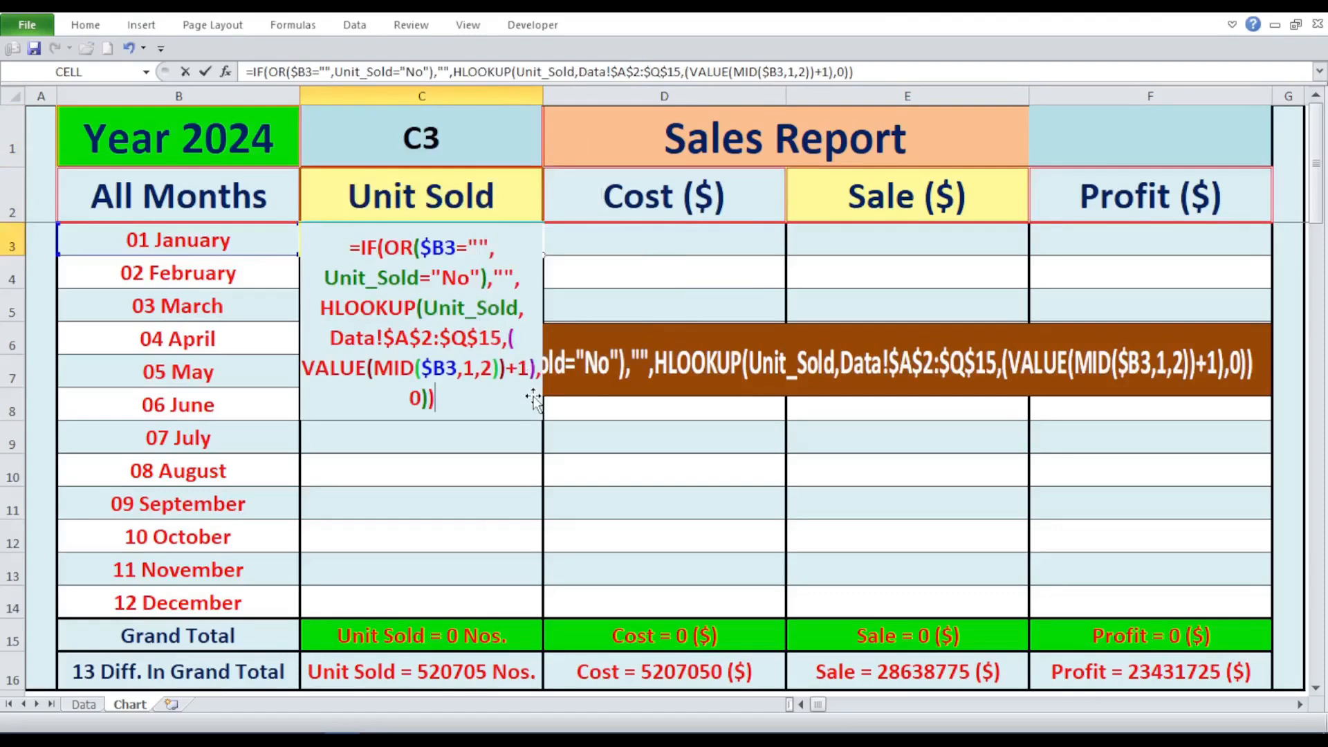
{"action": "key", "text": "Return"}
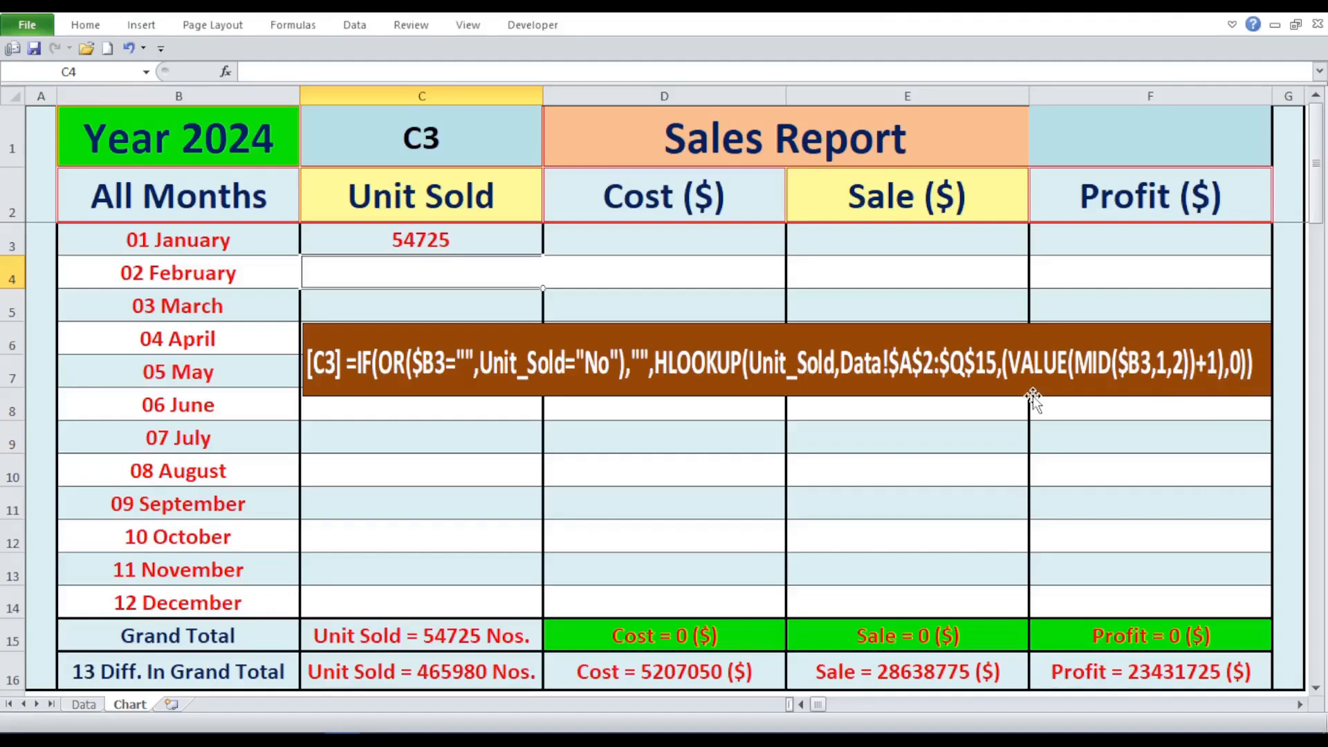
{"action": "double_click", "coordinate": [486, 246]}
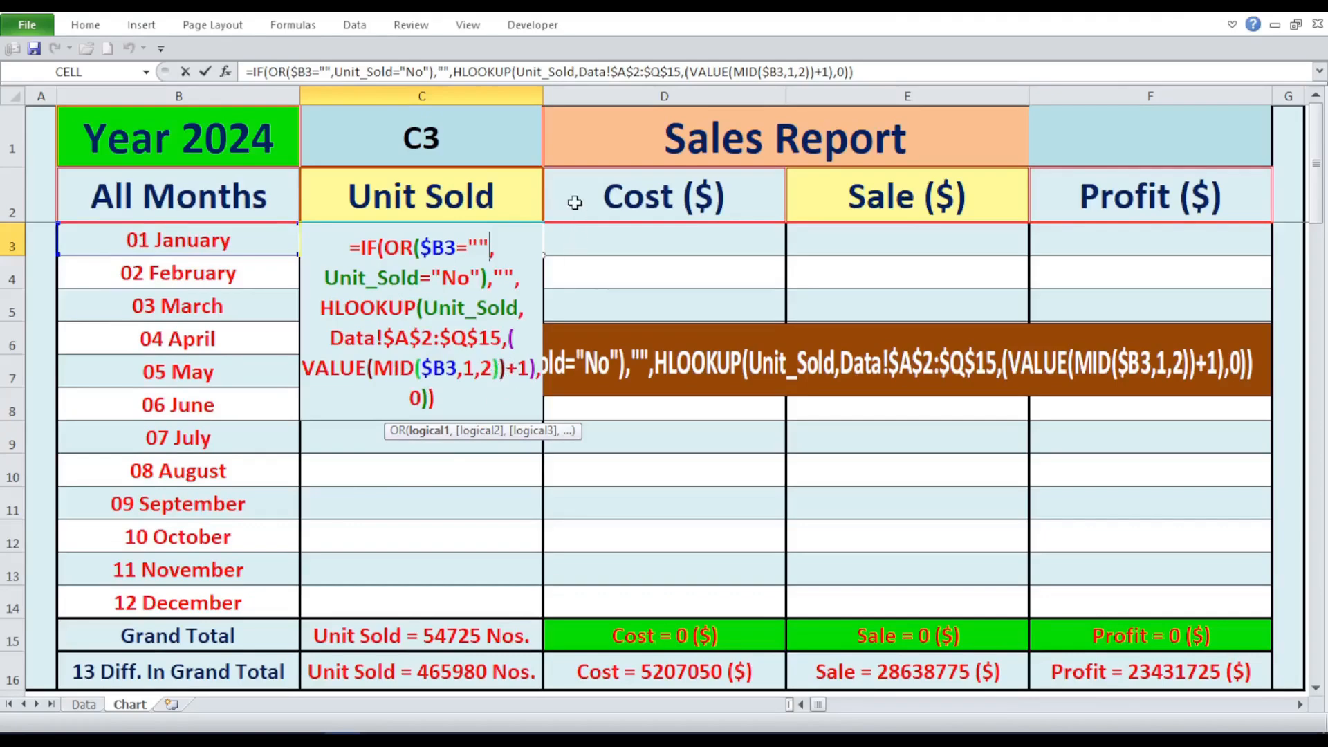
{"action": "key", "text": "Return"}
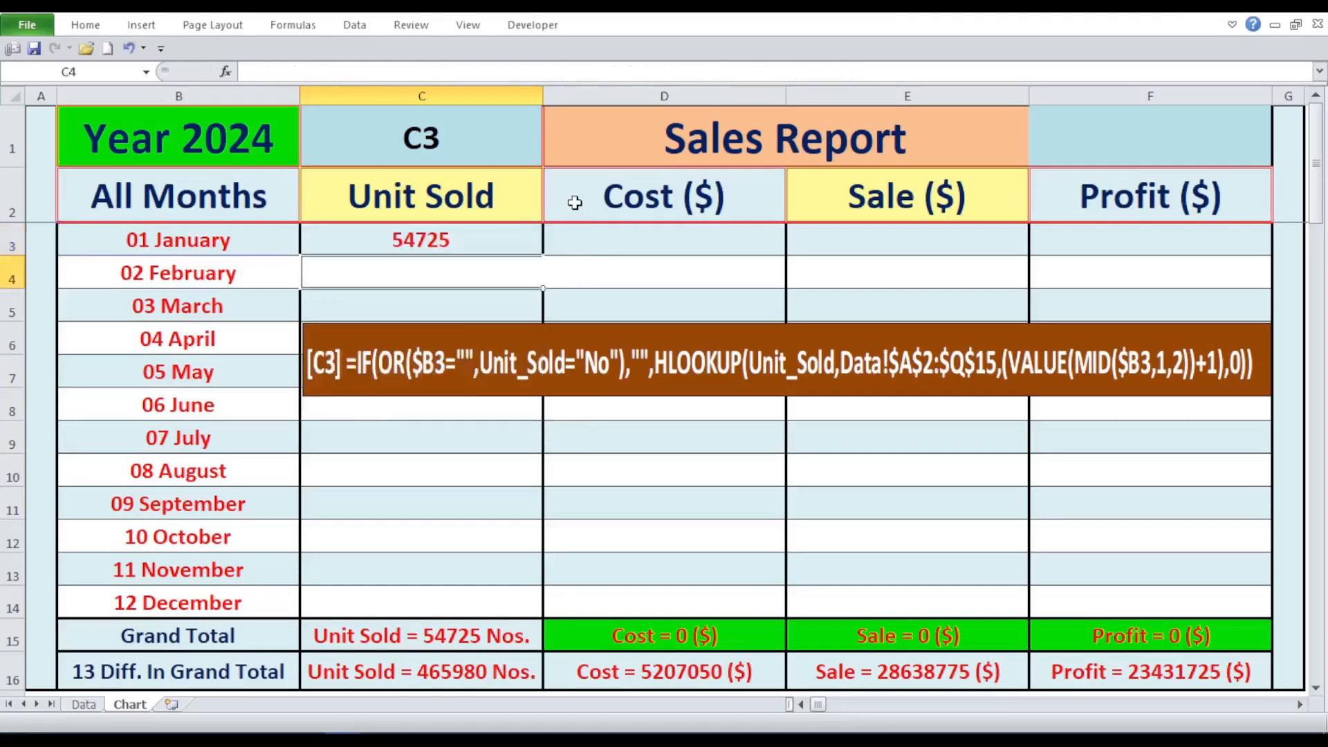
- Check the January Unit Sold figure on the Data sheet against C3, and return to the Chart sheet
{"action": "left_click", "coordinate": [96, 706]}
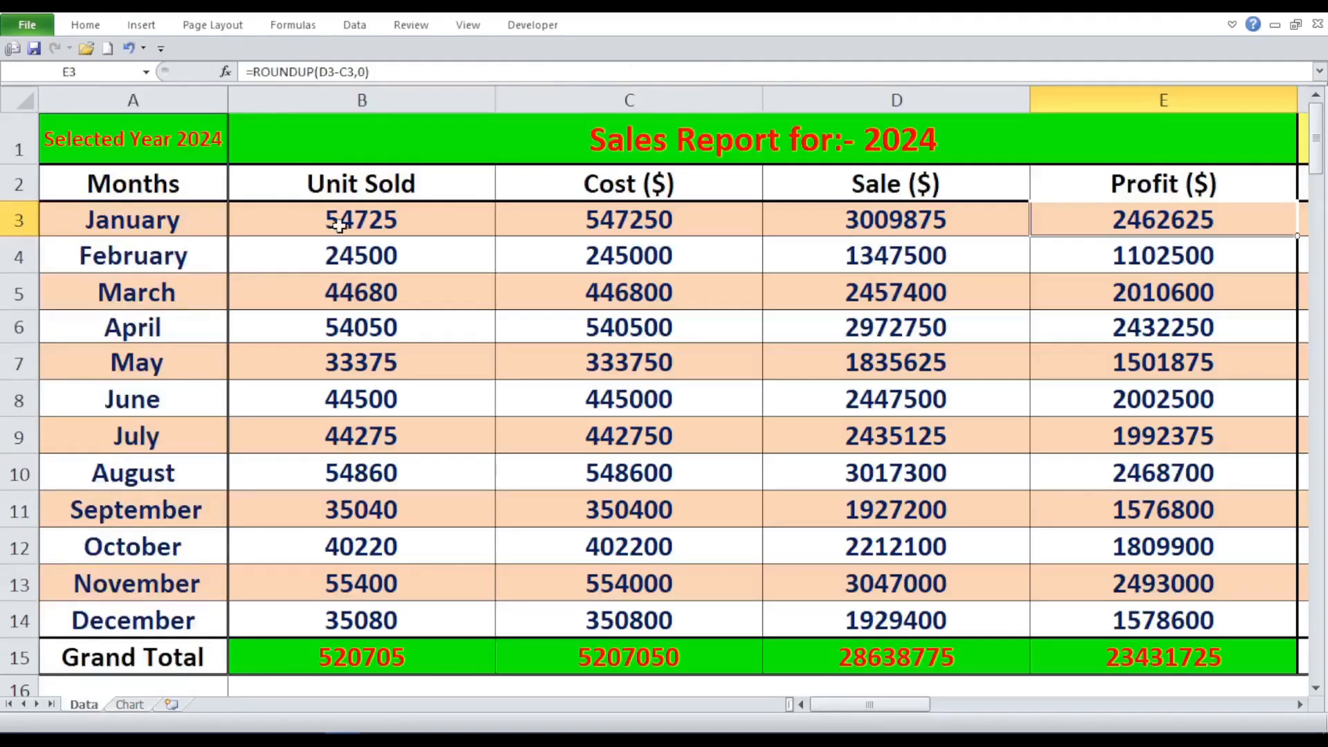
{"action": "left_click", "coordinate": [339, 234]}
{"action": "left_click", "coordinate": [132, 704]}
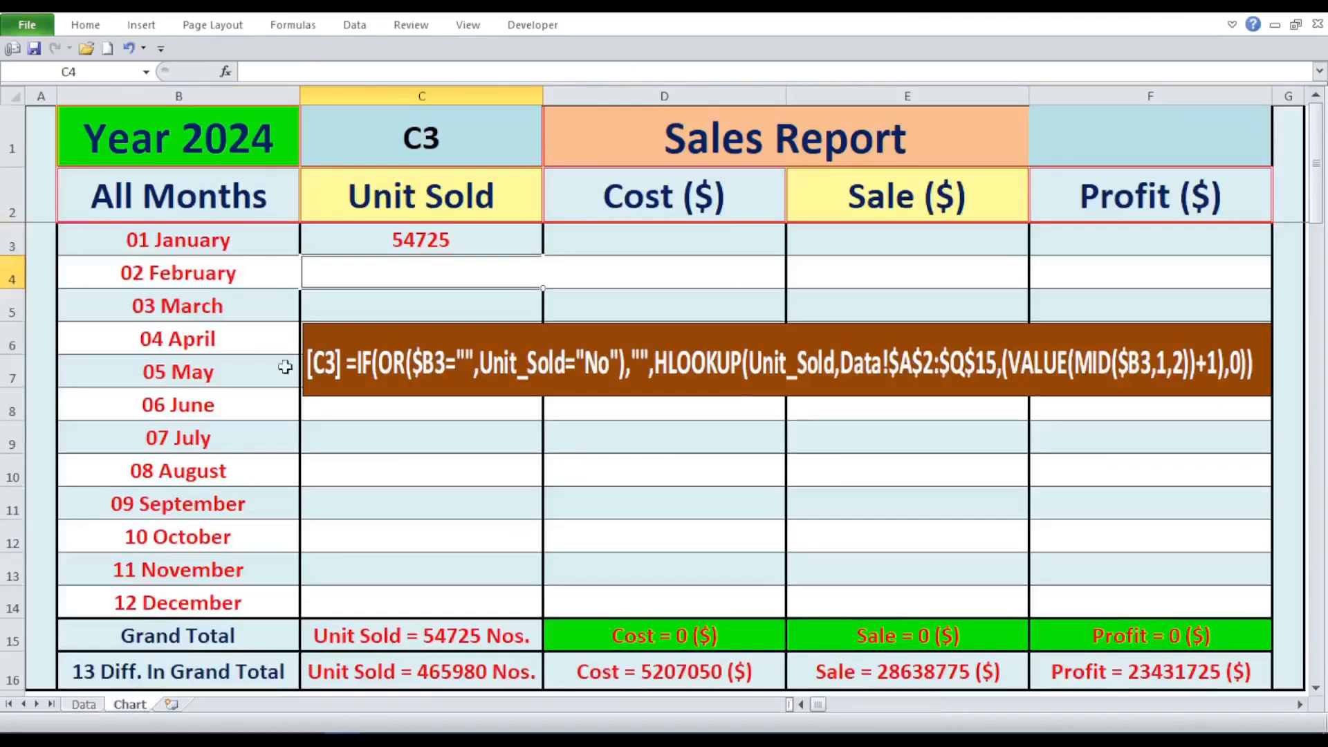
- Set the formula selector in C1 to D3 to display the January Cost formula
{"action": "left_click", "coordinate": [462, 142]}
{"action": "left_click", "coordinate": [551, 158]}
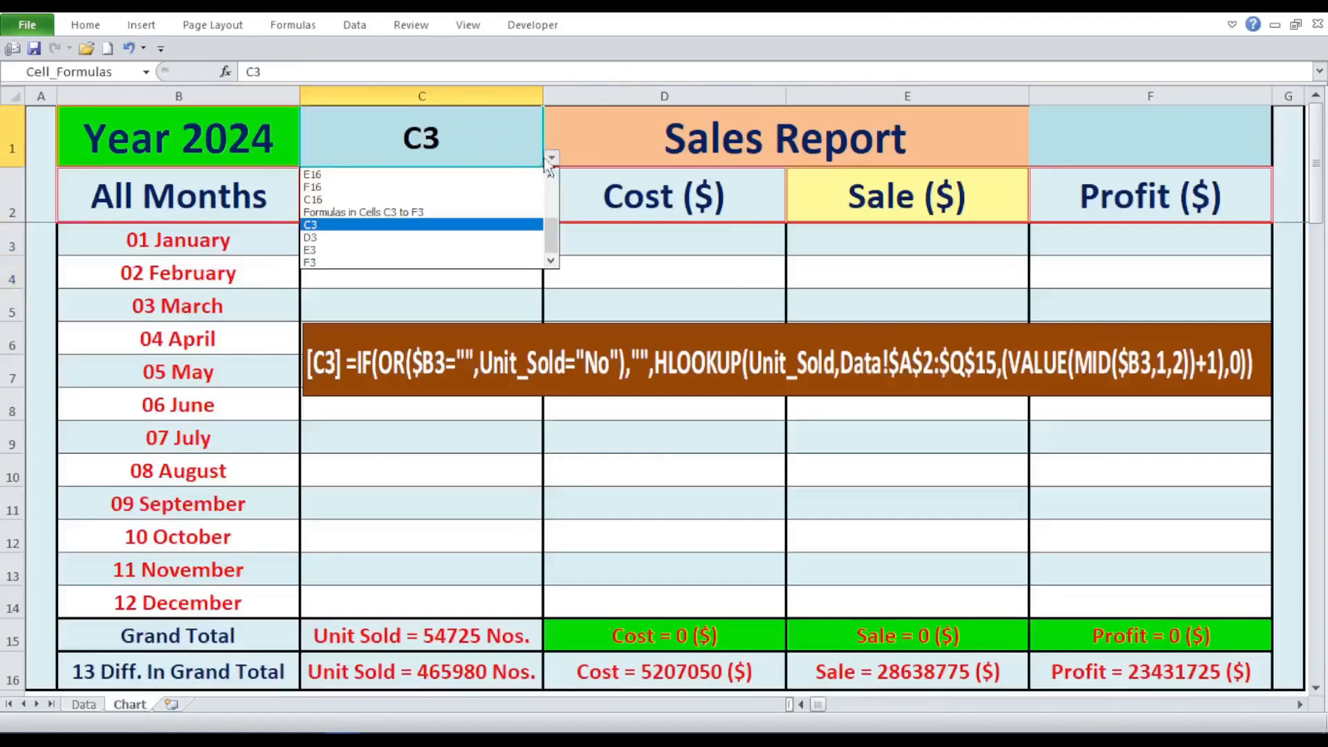
{"action": "left_click", "coordinate": [470, 237]}
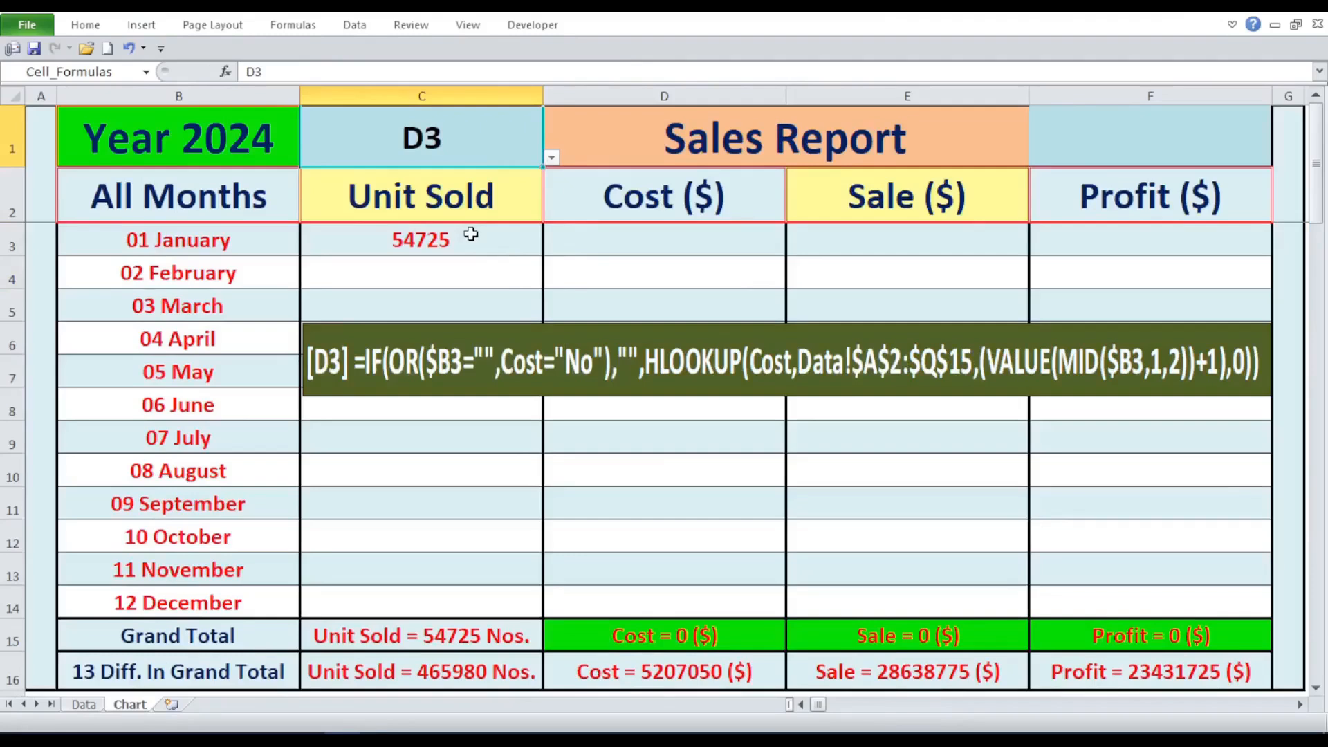
- Fill the C3 formula into D3 and replace both Unit_Sold references with Cost
{"action": "left_click", "coordinate": [471, 235]}
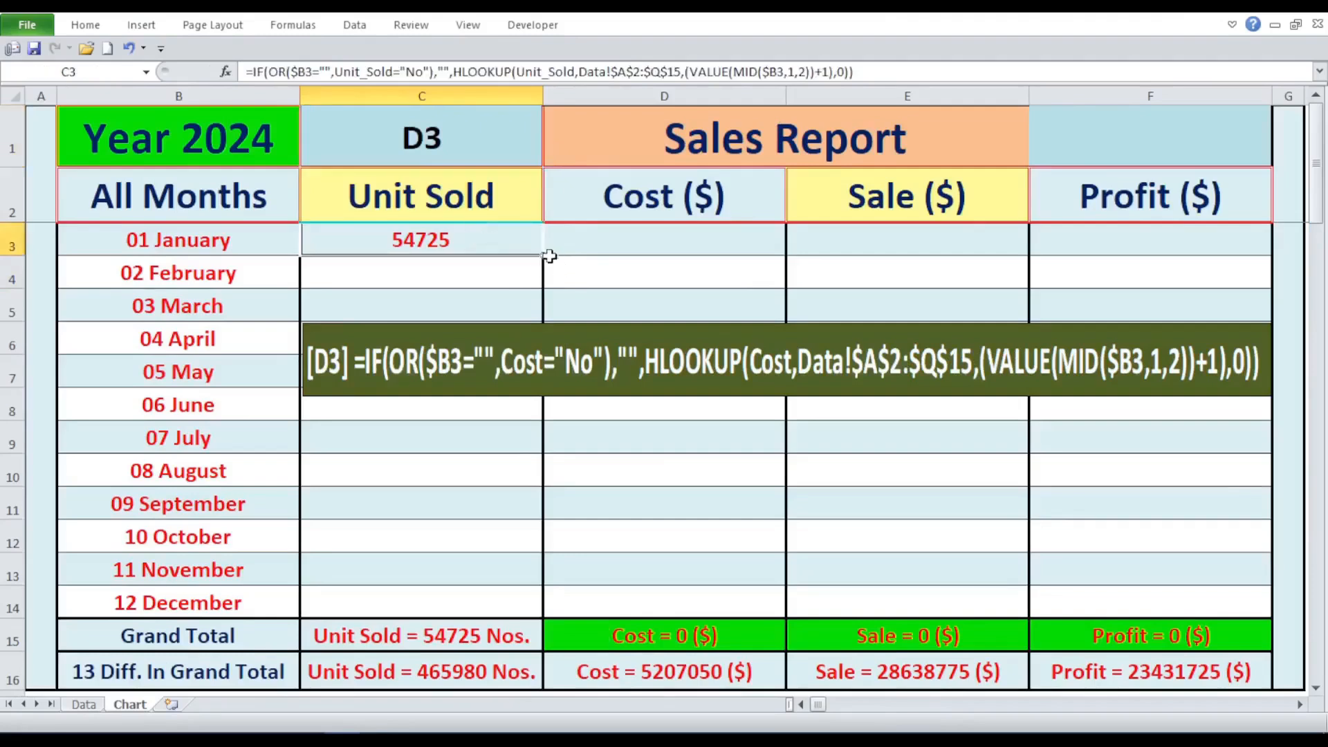
{"action": "left_click_drag", "start_coordinate": [546, 255], "coordinate": [736, 246]}
{"action": "double_click", "coordinate": [740, 246]}
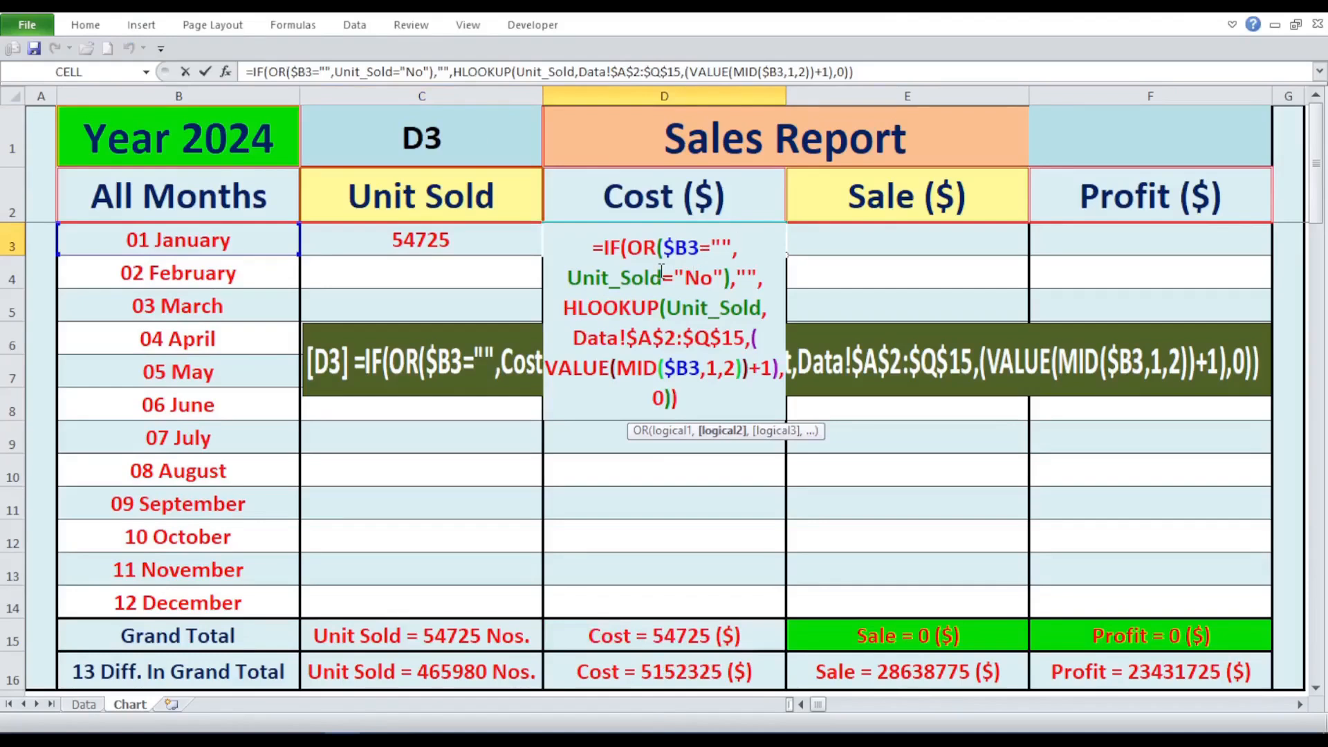
{"action": "double_click", "coordinate": [637, 276]}
{"action": "left_click", "coordinate": [648, 194]}
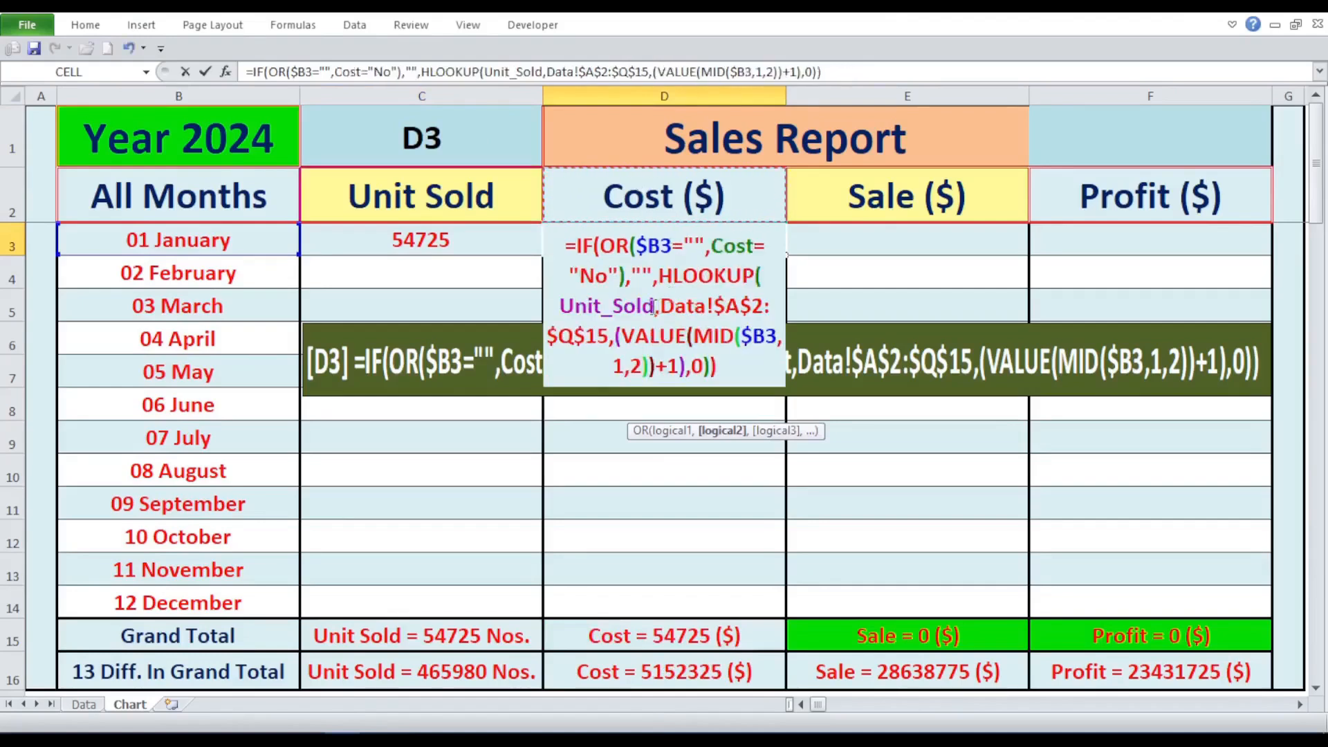
{"action": "left_click_drag", "start_coordinate": [656, 306], "coordinate": [562, 299]}
{"action": "left_click", "coordinate": [621, 189]}
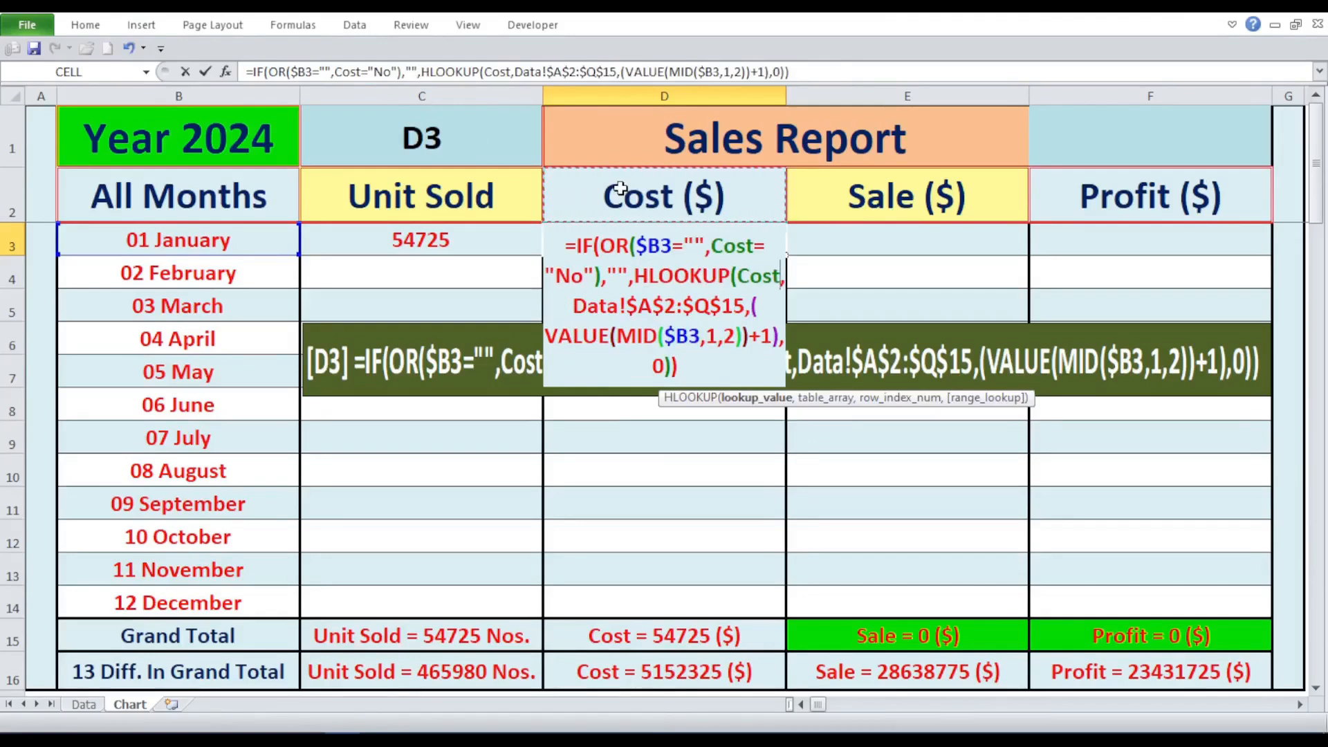
{"action": "key", "text": "Return"}
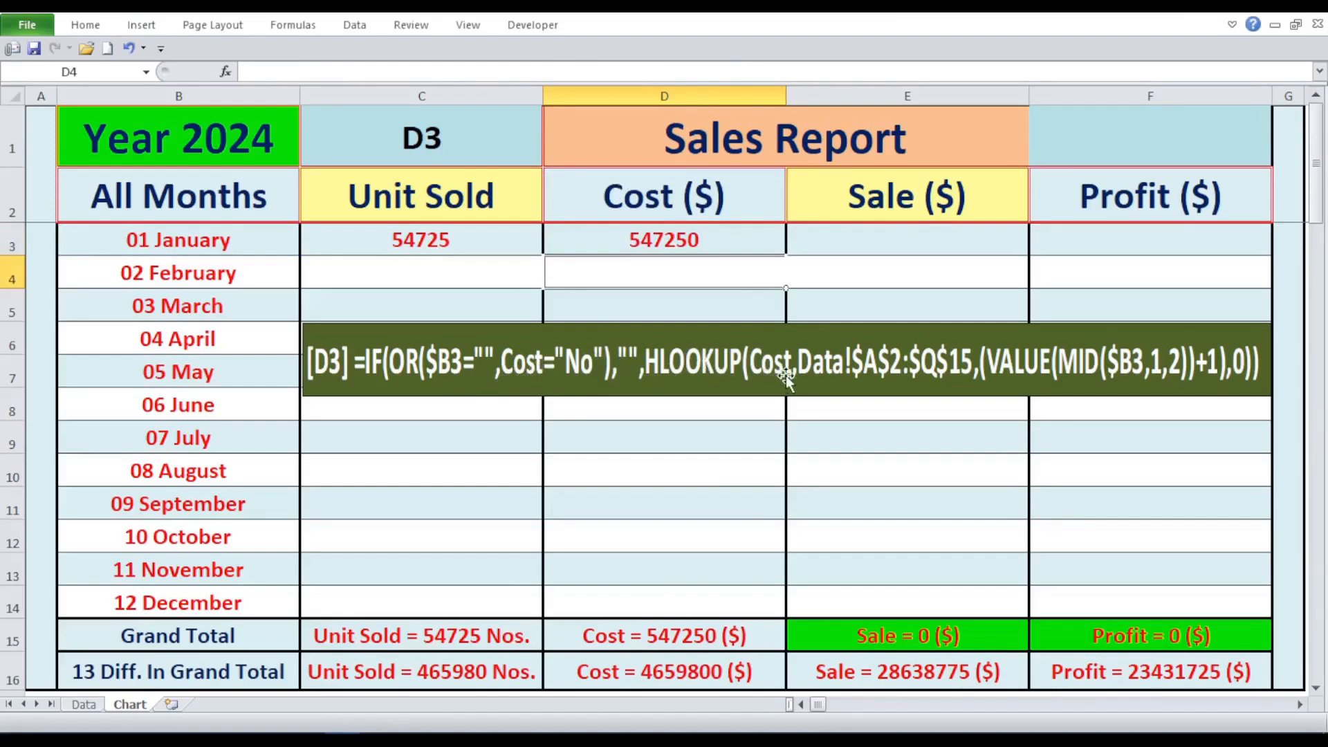
- Compare the D3 result with the January Cost figure on the Data sheet, and return to the Chart sheet
{"action": "left_click", "coordinate": [706, 244]}
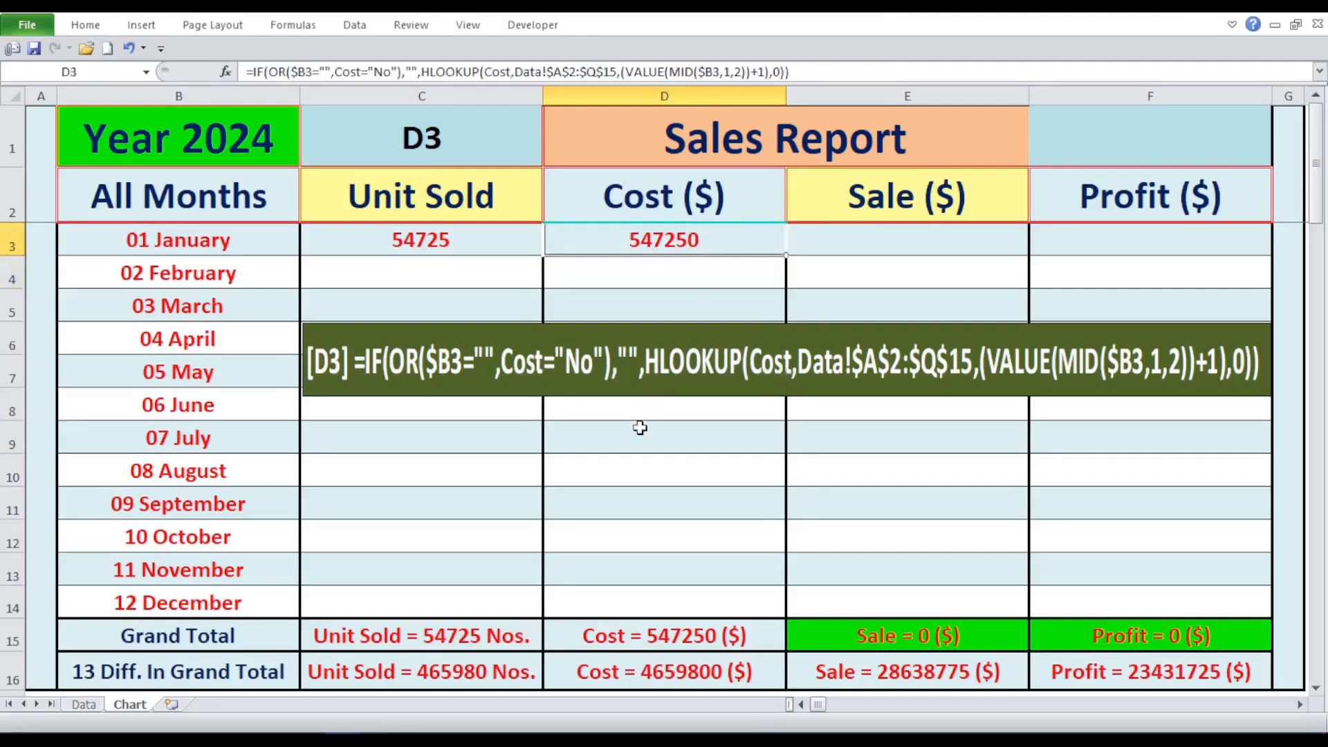
{"action": "left_click", "coordinate": [94, 706]}
{"action": "left_click", "coordinate": [629, 224]}
{"action": "left_click", "coordinate": [141, 708]}
- Set the formula selector in C1 to E3 to display the January Sale formula
{"action": "left_click", "coordinate": [459, 148]}
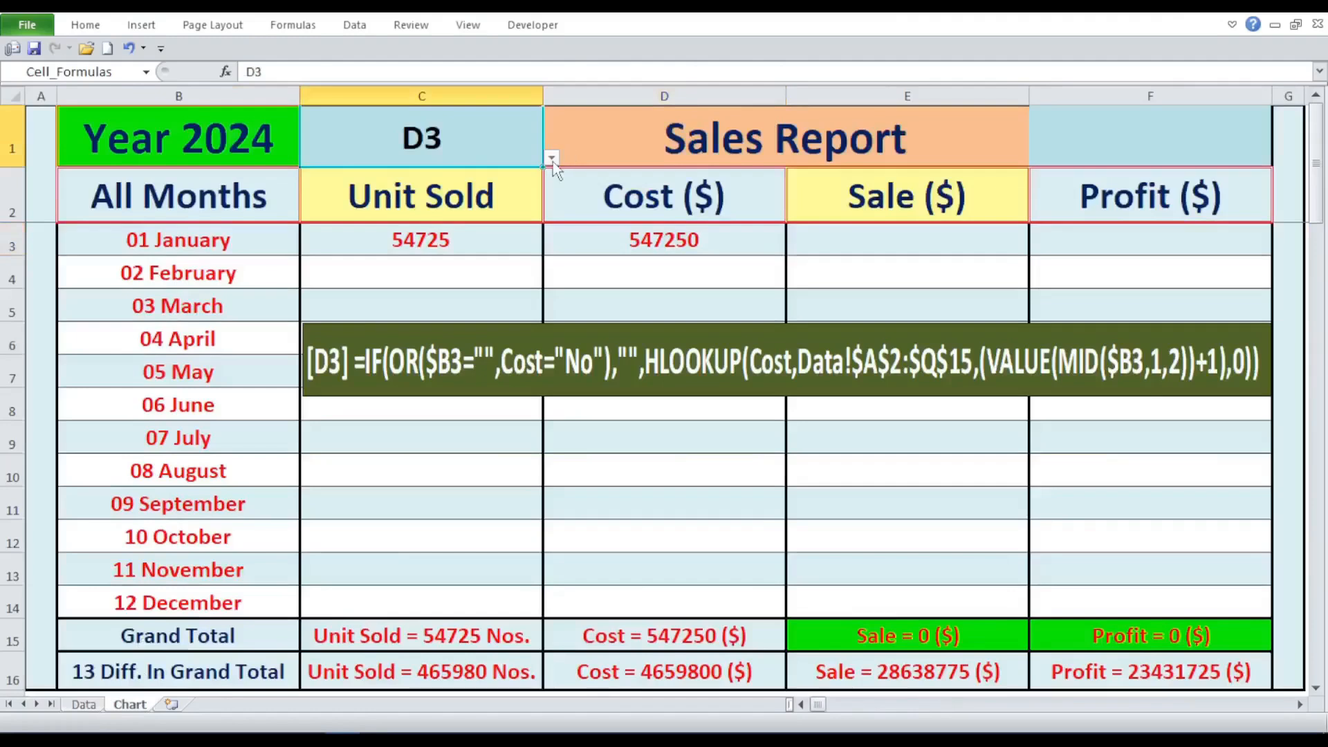
{"action": "left_click", "coordinate": [552, 158]}
{"action": "left_click", "coordinate": [459, 250]}
- Fill the D3 formula into E3 and replace both Cost references with Sale
{"action": "left_click", "coordinate": [693, 250]}
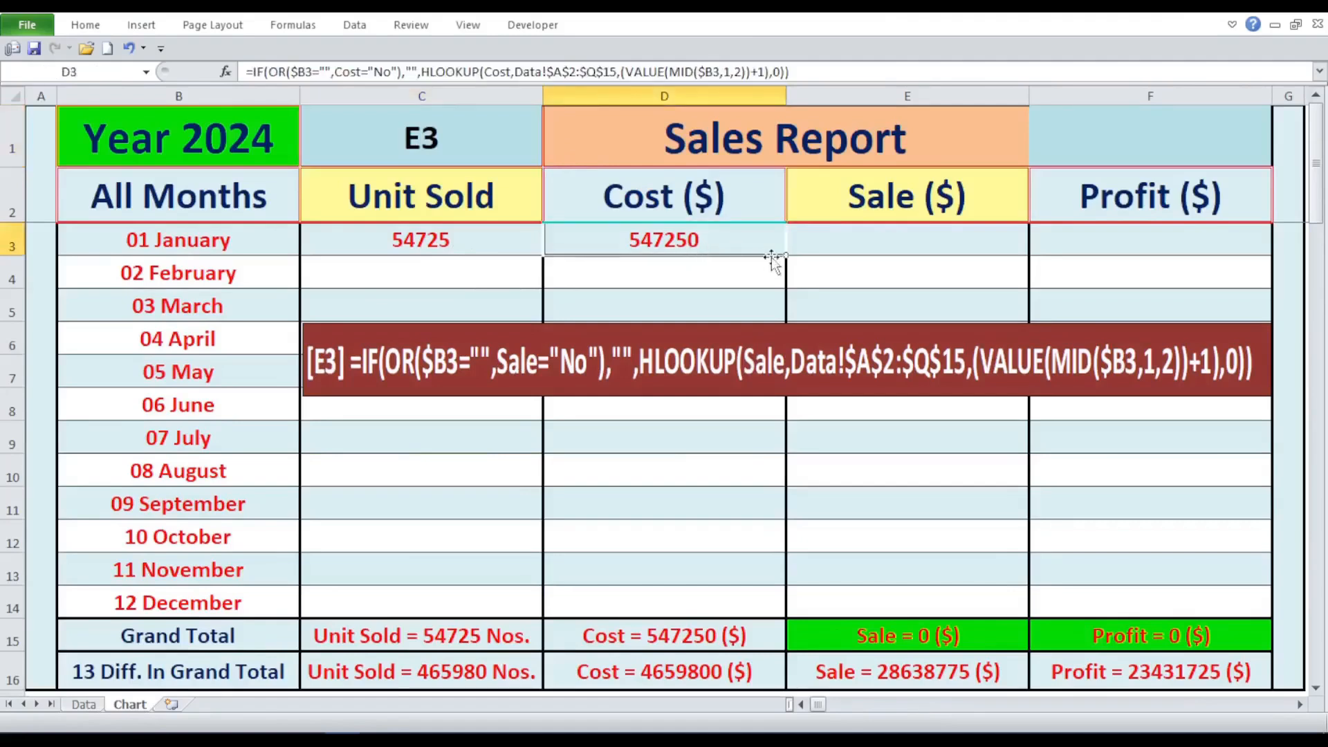
{"action": "left_click_drag", "start_coordinate": [792, 258], "coordinate": [1002, 248]}
{"action": "double_click", "coordinate": [980, 246]}
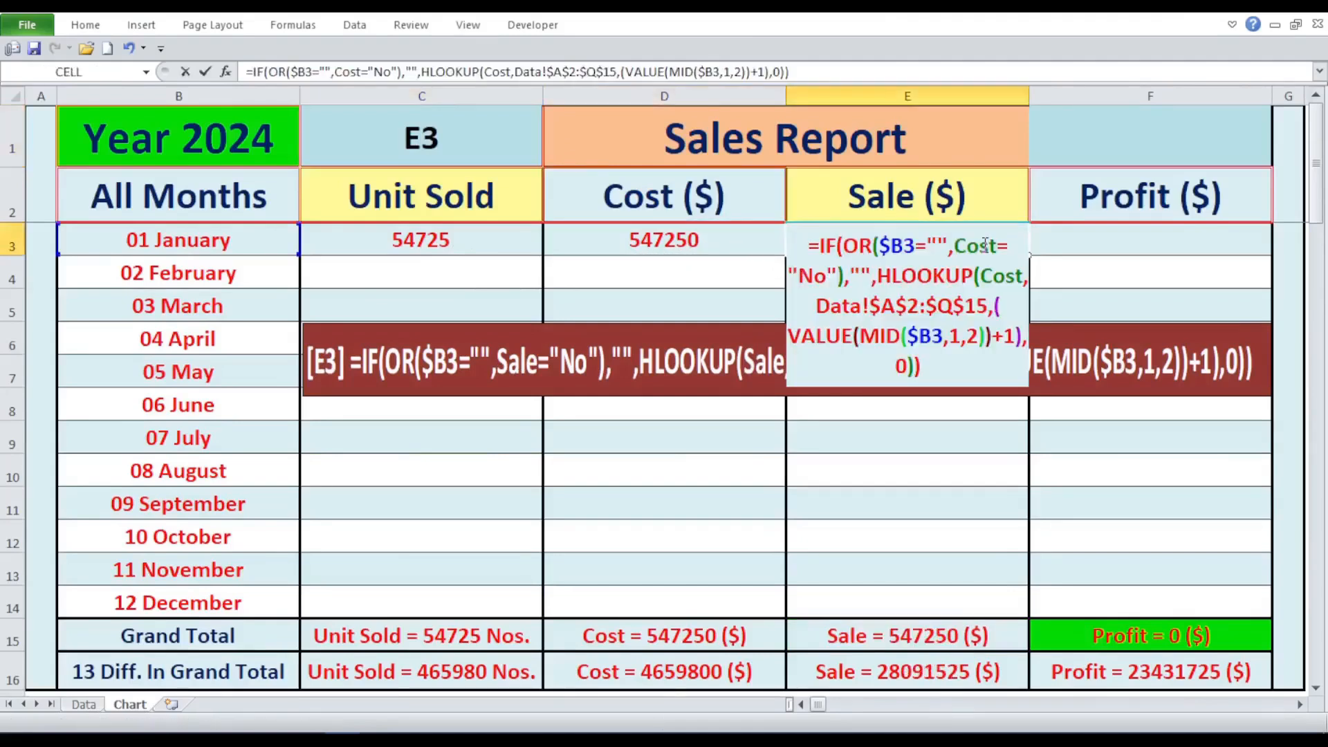
{"action": "left_click_drag", "start_coordinate": [996, 246], "coordinate": [953, 246]}
{"action": "type", "text": "Sale"}
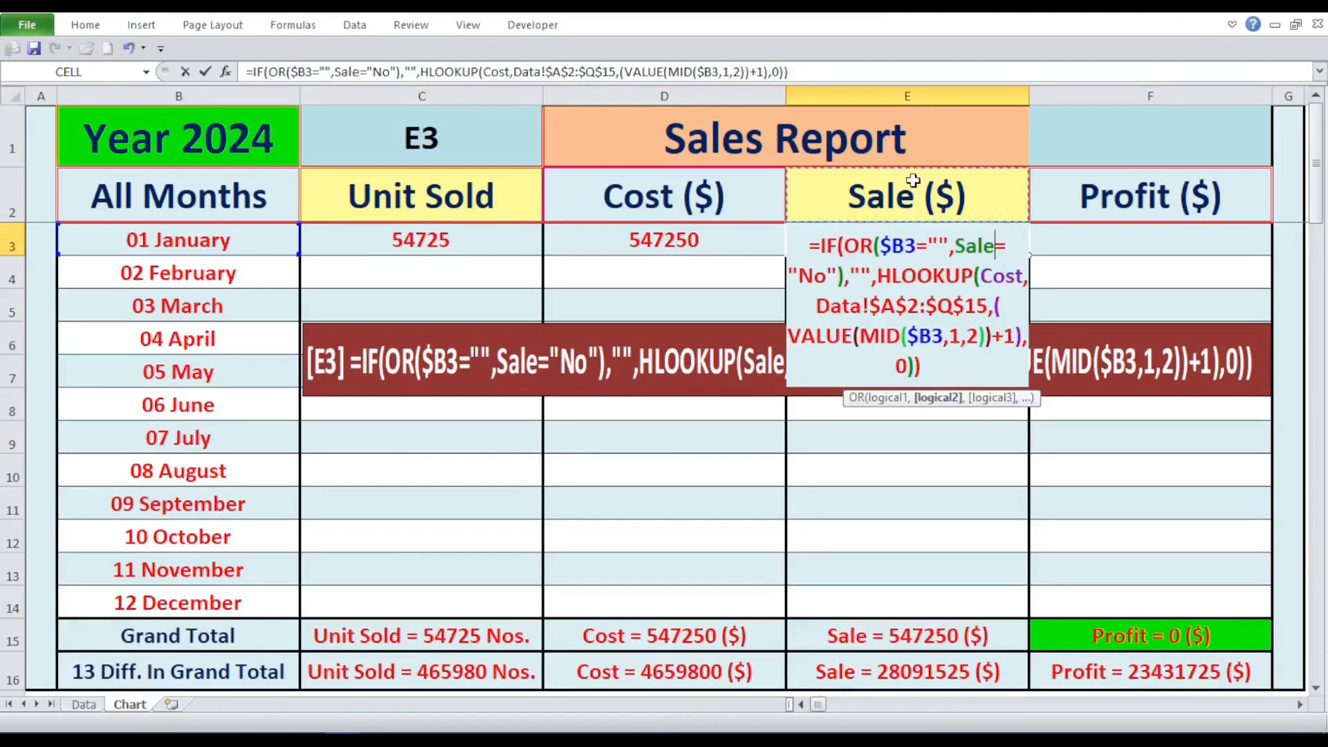
{"action": "left_click_drag", "start_coordinate": [1024, 276], "coordinate": [981, 275]}
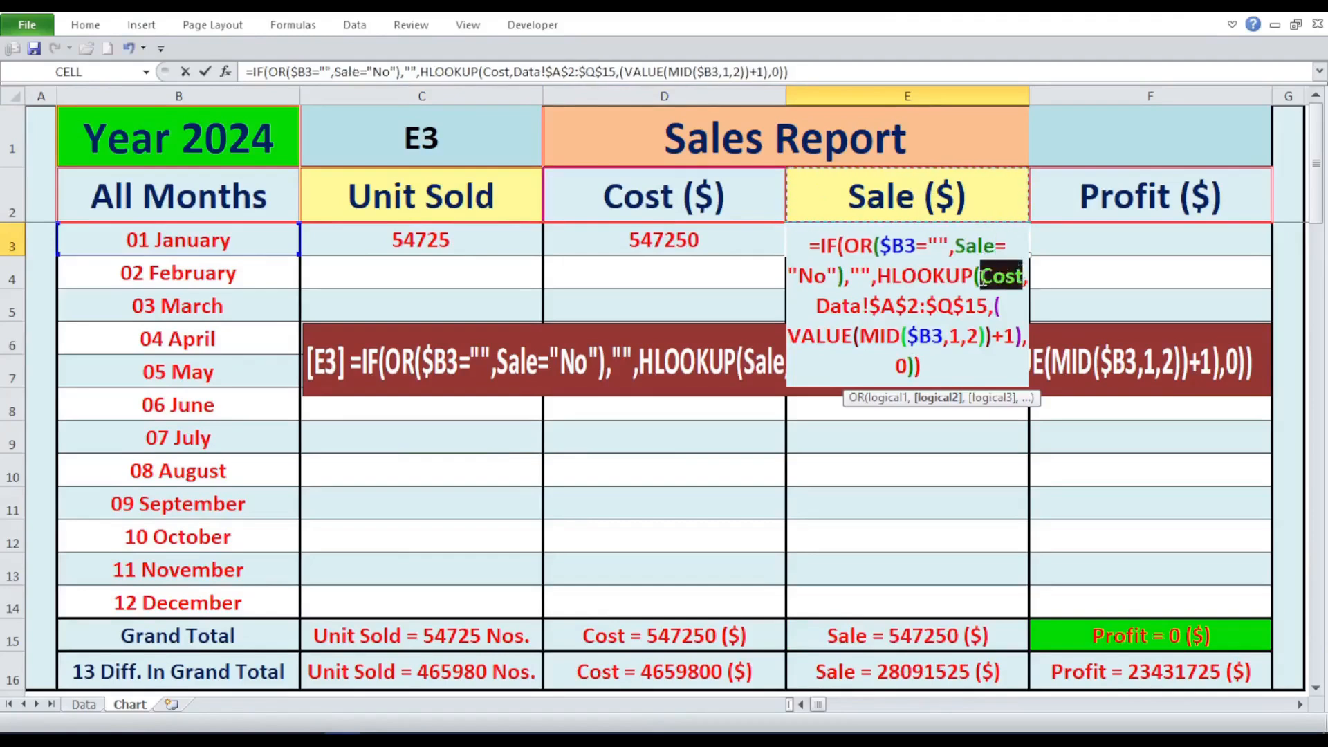
{"action": "type", "text": "Sale"}
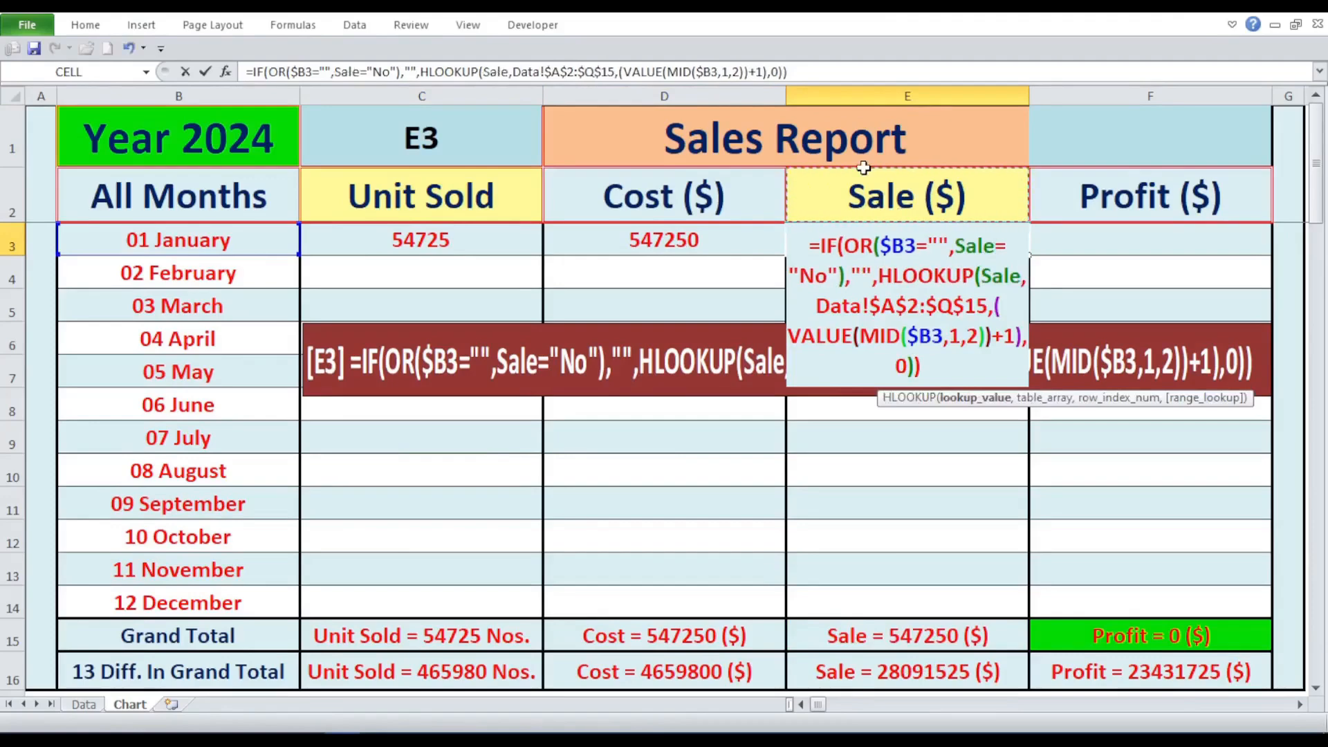
{"action": "key", "text": "Return"}
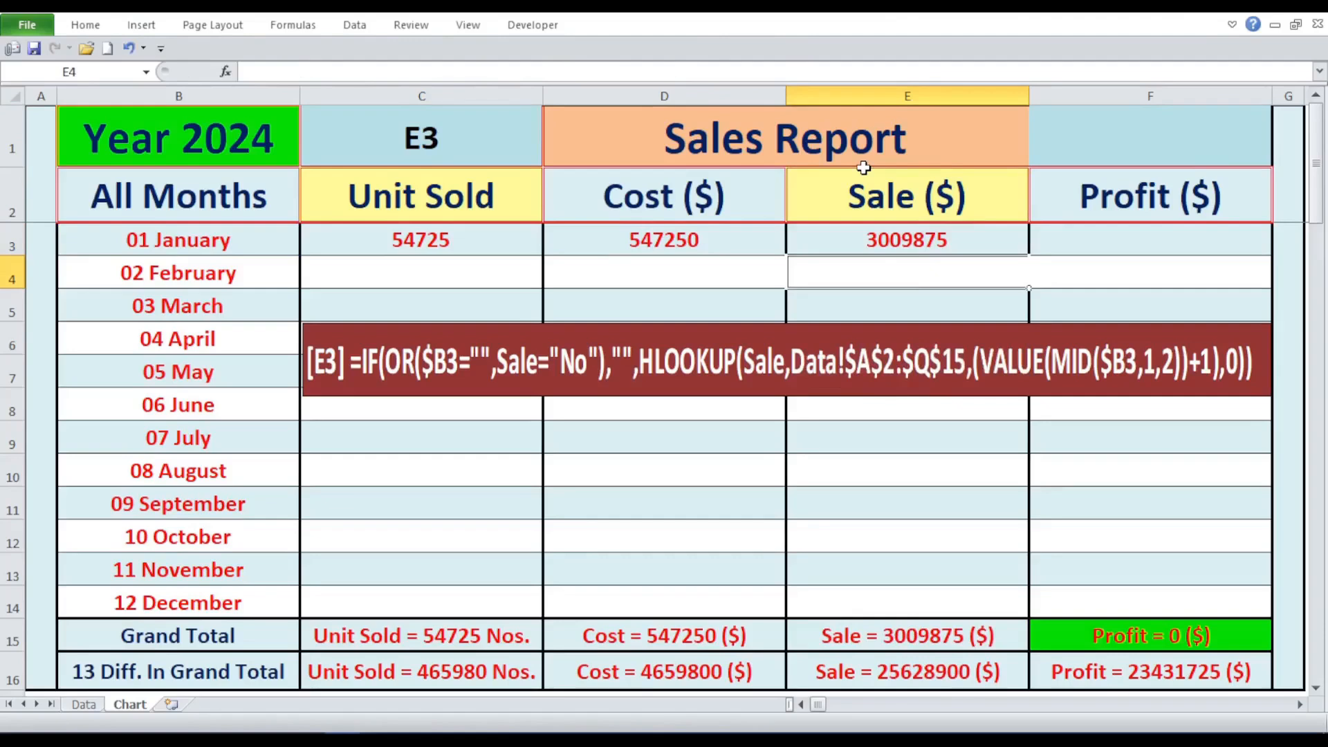
- Compare the E3 result with the January Sale figure on the Data sheet, and return to the Chart sheet
{"action": "left_click", "coordinate": [944, 247]}
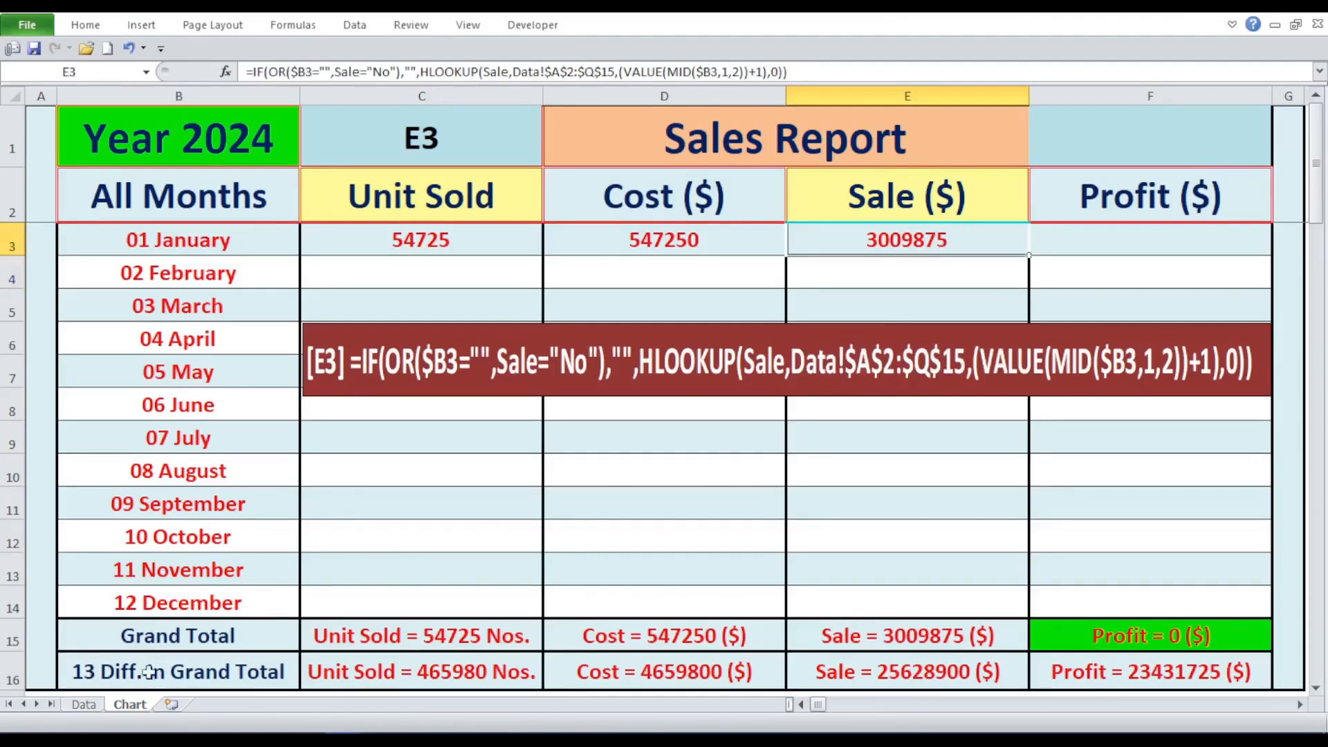
{"action": "left_click", "coordinate": [89, 706]}
{"action": "left_click", "coordinate": [906, 226]}
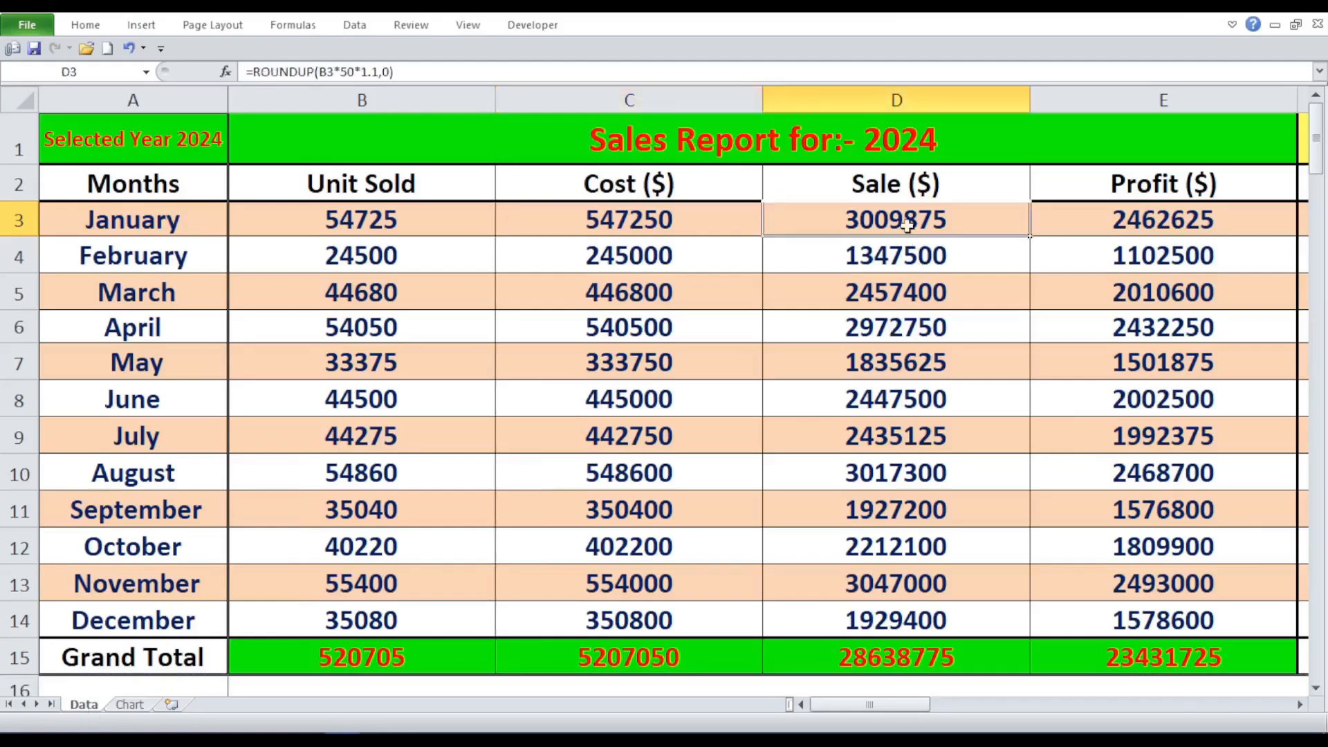
{"action": "left_click", "coordinate": [137, 702]}
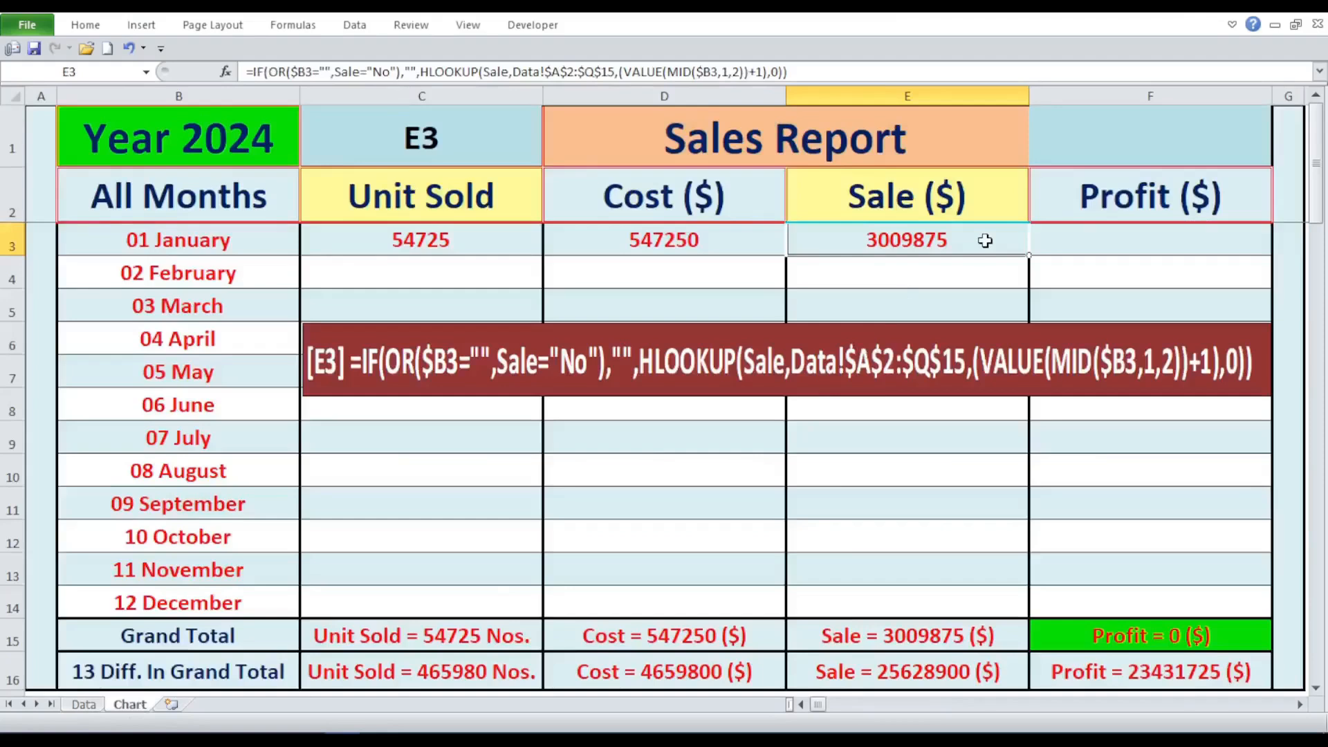
- Set the formula selector in C1 to F3 to display the January Profit formula
{"action": "left_click", "coordinate": [392, 121]}
{"action": "left_click", "coordinate": [551, 157]}
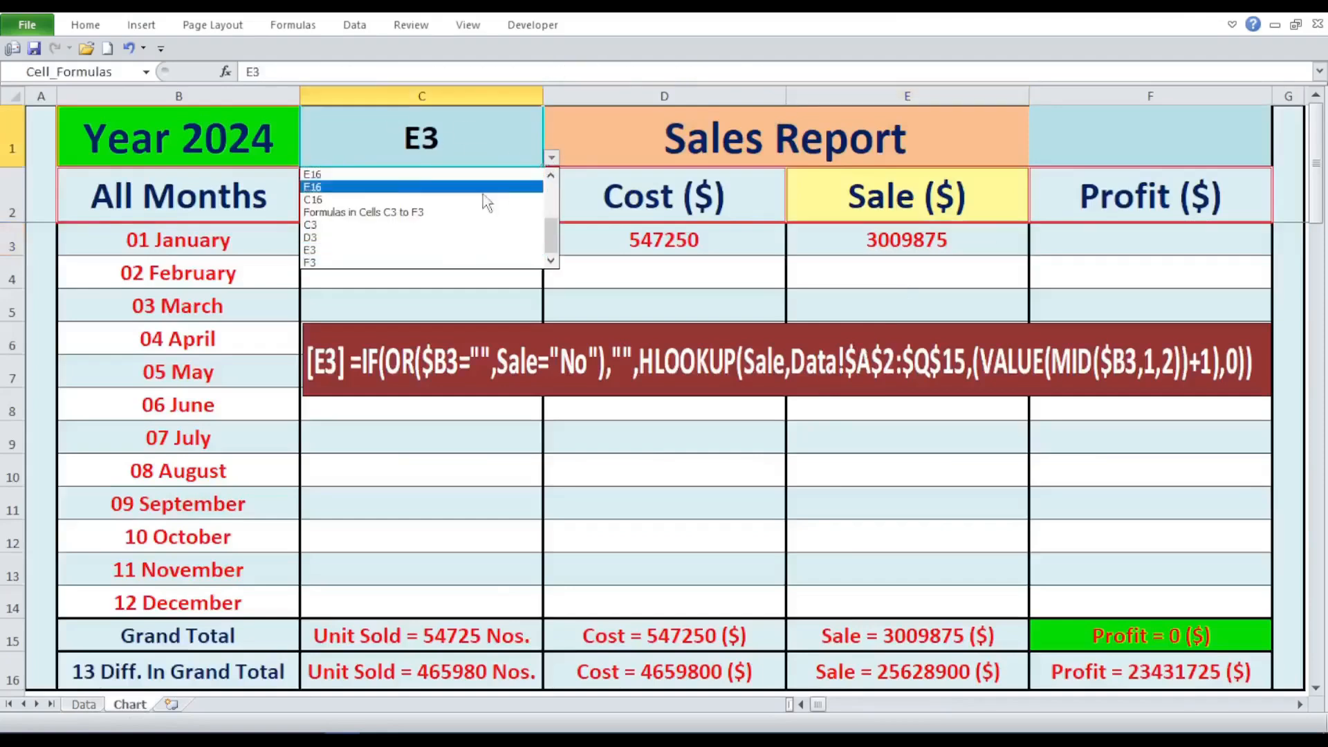
{"action": "left_click", "coordinate": [451, 263]}
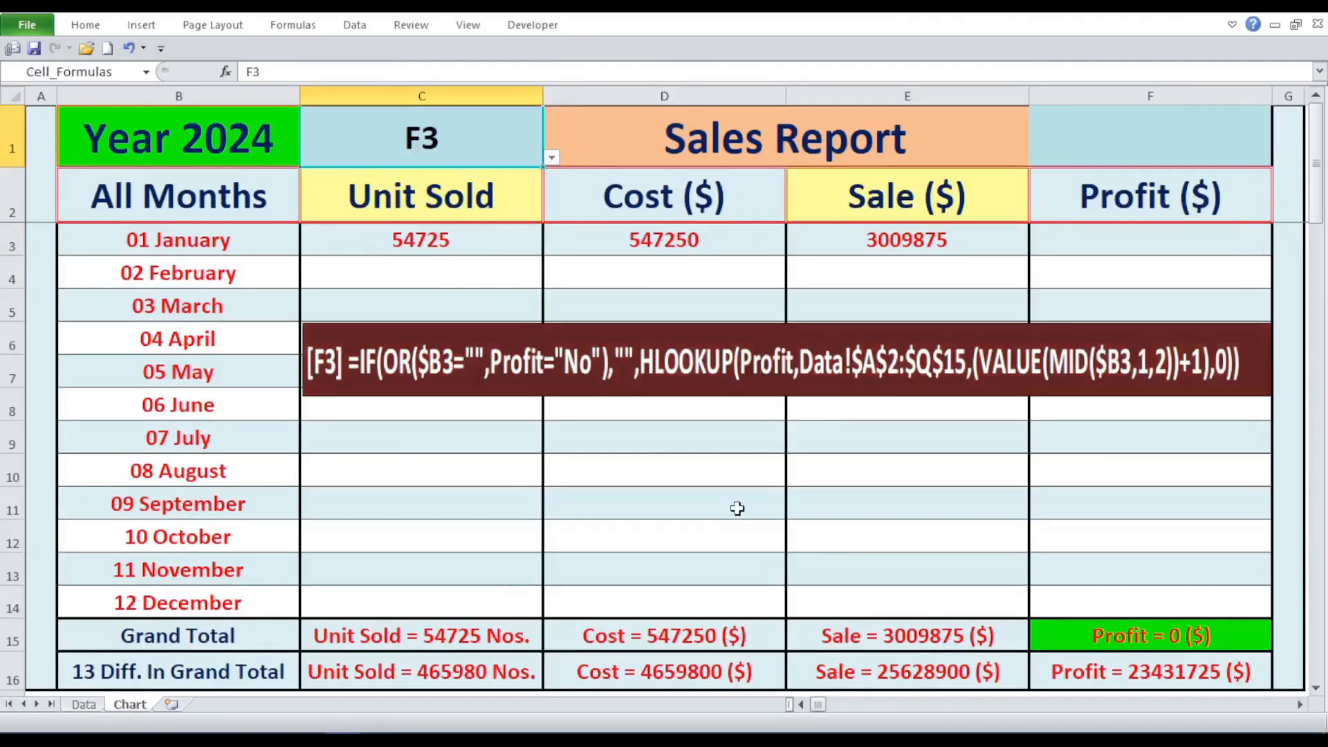
- Fill the E3 formula into F3 and replace both Sale references with Profit
{"action": "left_click", "coordinate": [903, 238]}
{"action": "left_click_drag", "start_coordinate": [1031, 255], "coordinate": [1233, 265]}
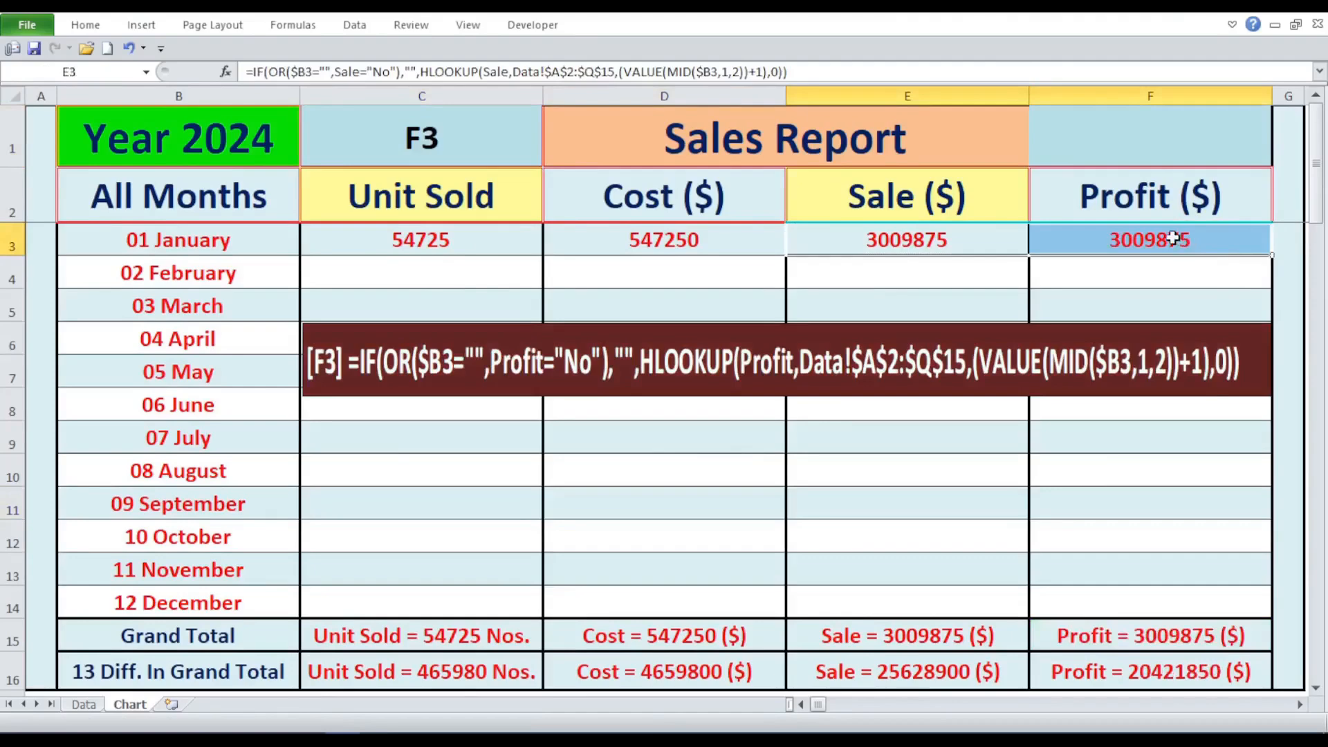
{"action": "double_click", "coordinate": [1174, 238]}
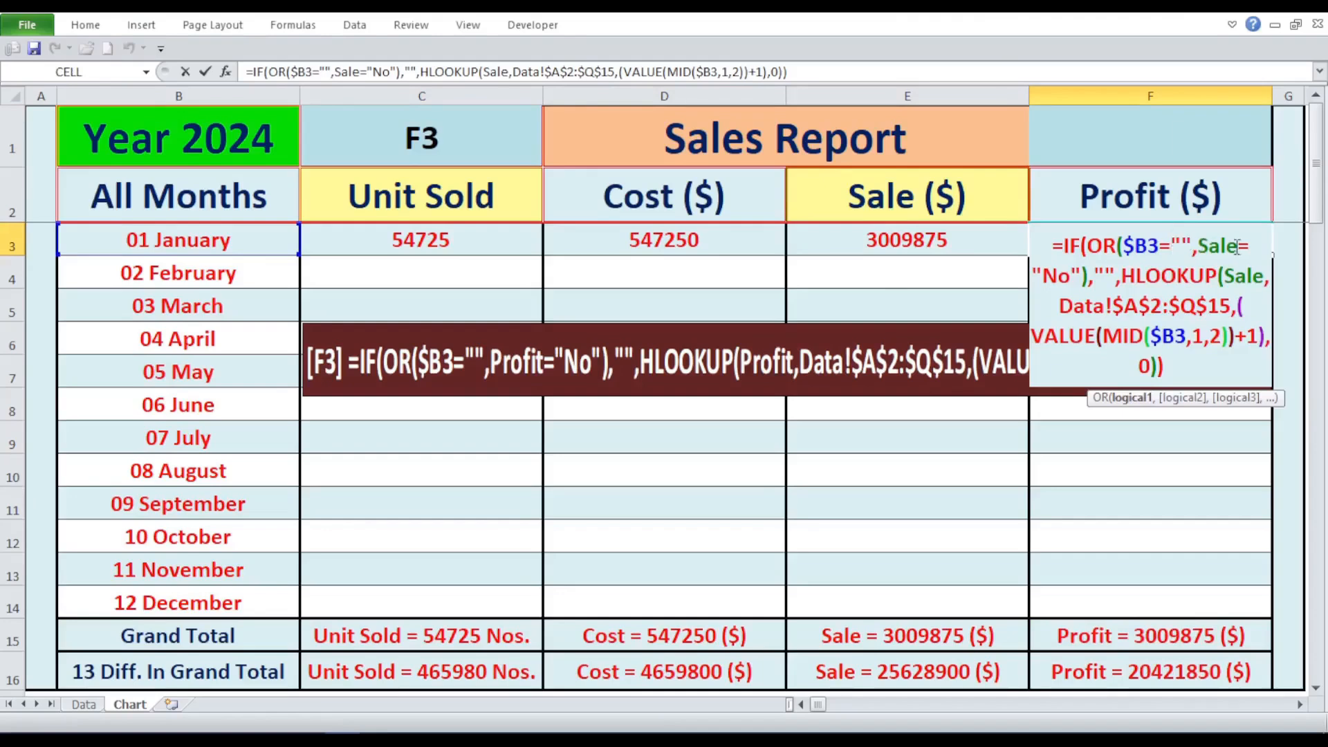
{"action": "double_click", "coordinate": [1236, 247]}
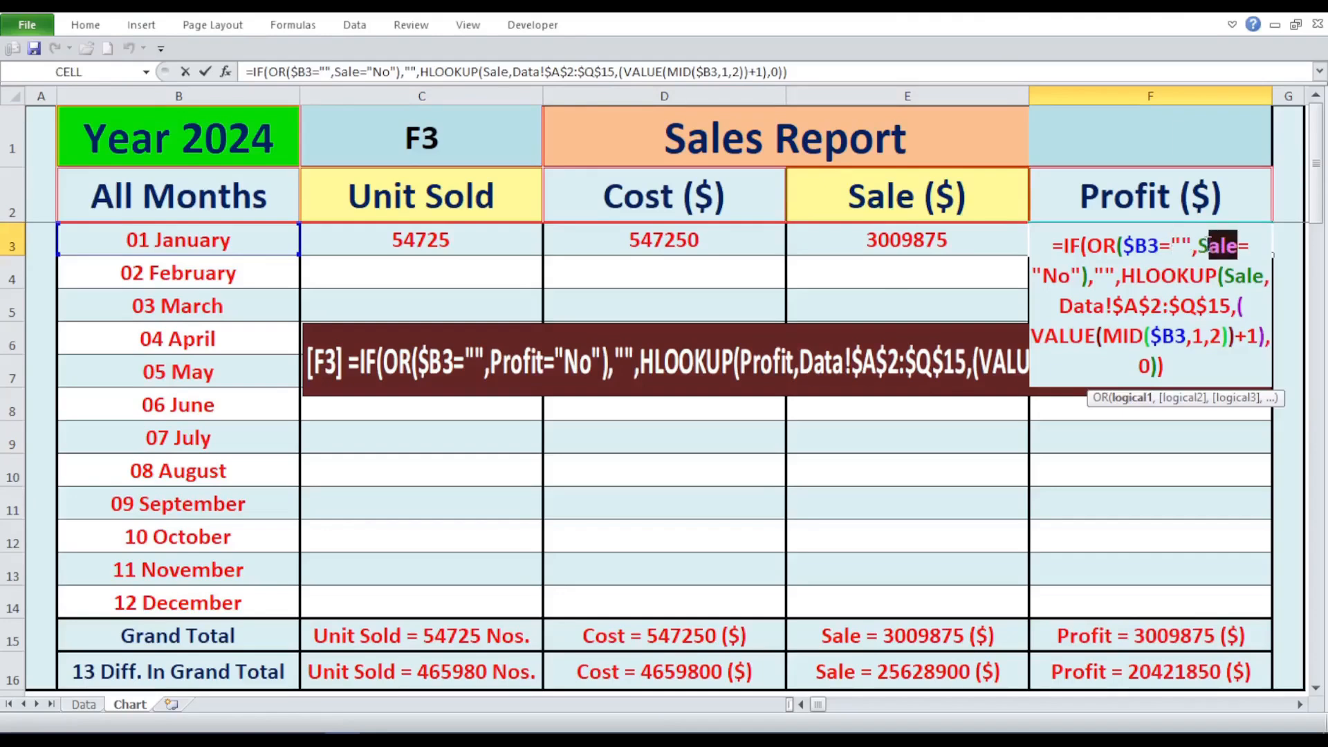
{"action": "left_click", "coordinate": [1175, 198]}
{"action": "left_click_drag", "start_coordinate": [1265, 276], "coordinate": [1225, 275]}
{"action": "left_click", "coordinate": [1132, 207]}
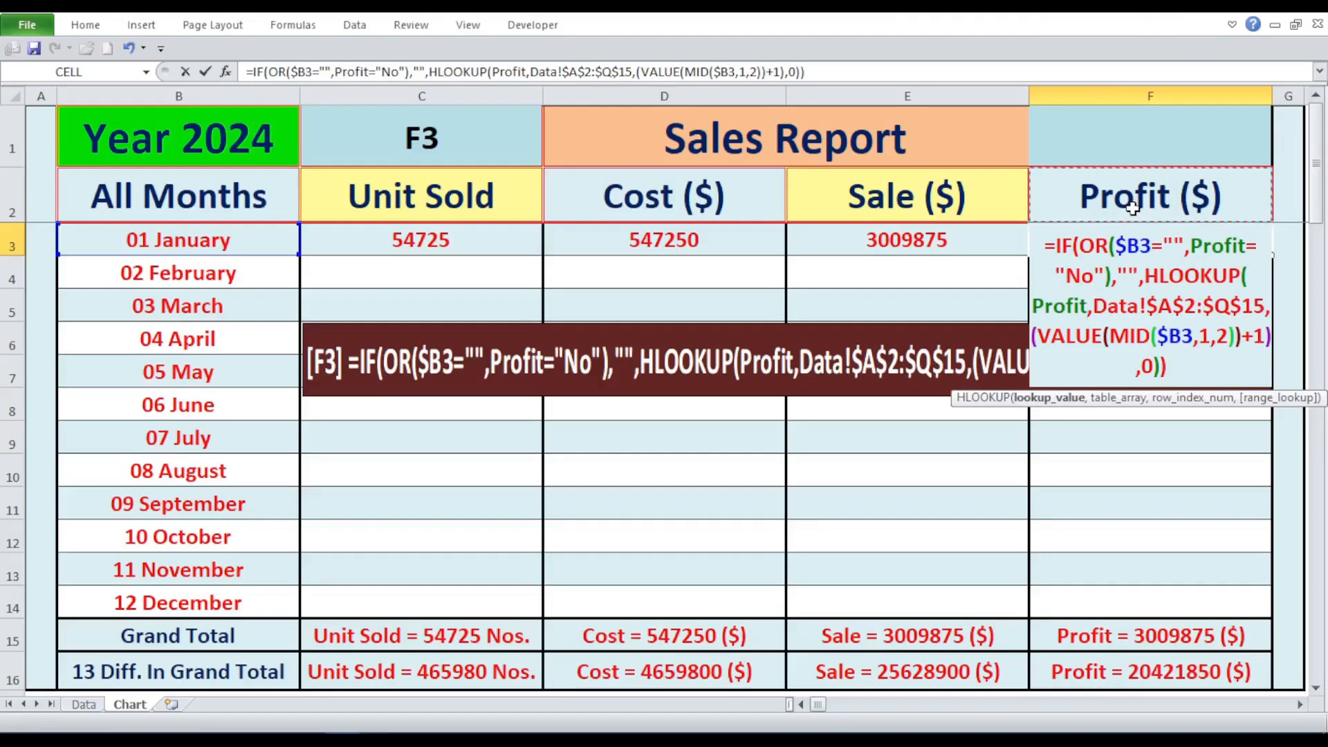
{"action": "key", "text": "Return"}
{"action": "left_click", "coordinate": [1063, 477]}
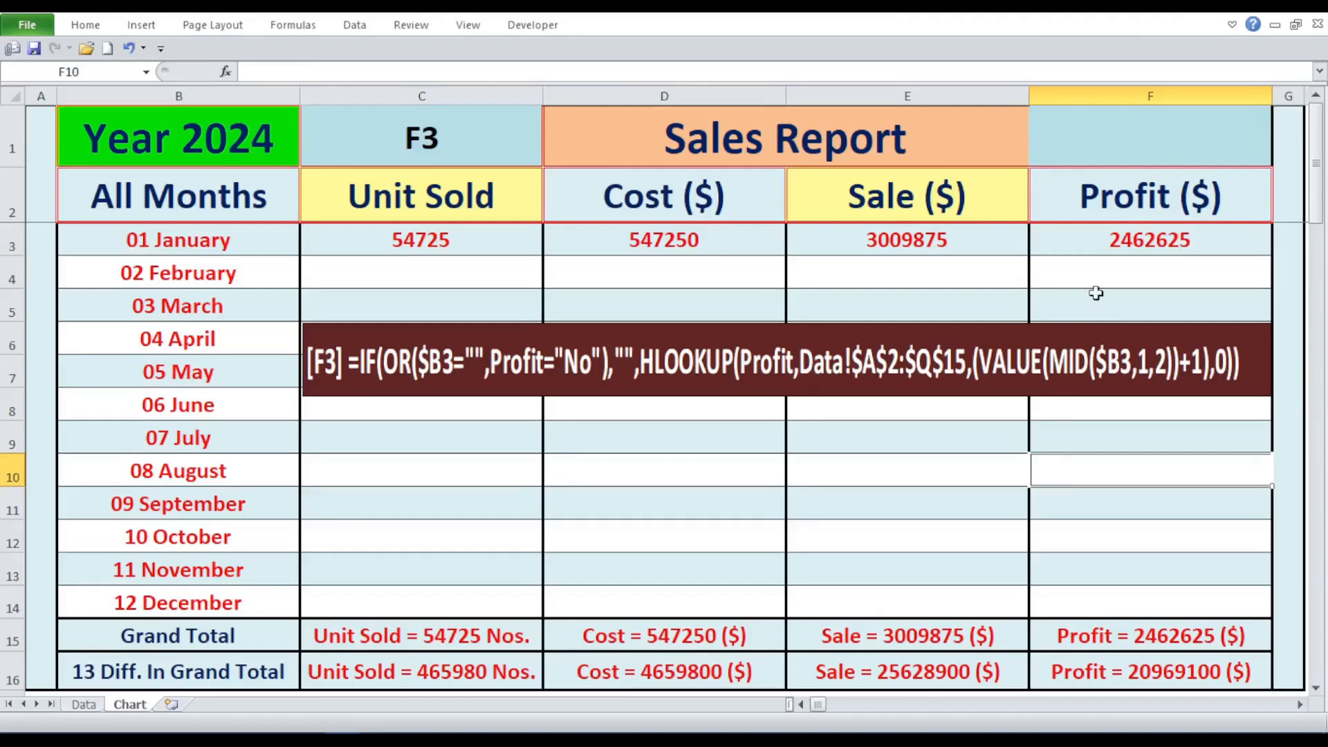
- Compare the F3 result with the January Profit figure on the Data sheet, and return to the Chart sheet
{"action": "left_click", "coordinate": [1099, 240]}
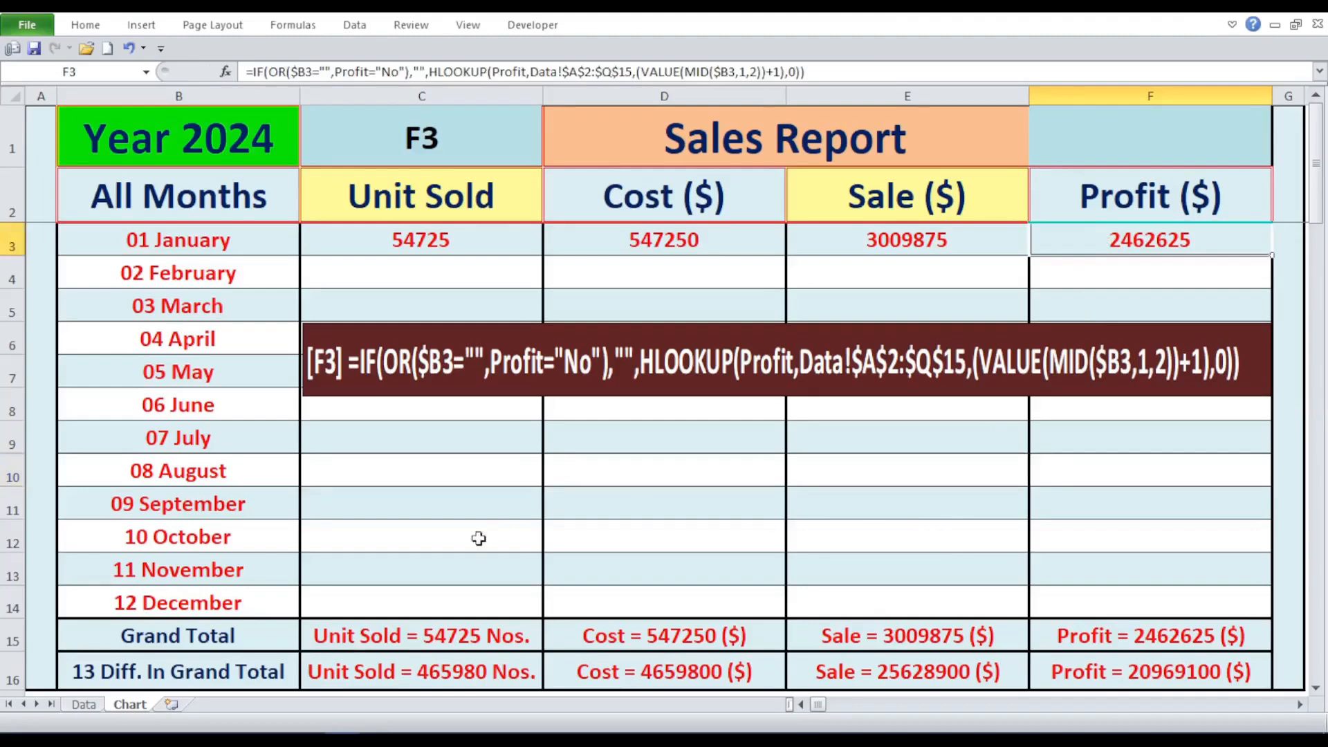
{"action": "left_click", "coordinate": [83, 705]}
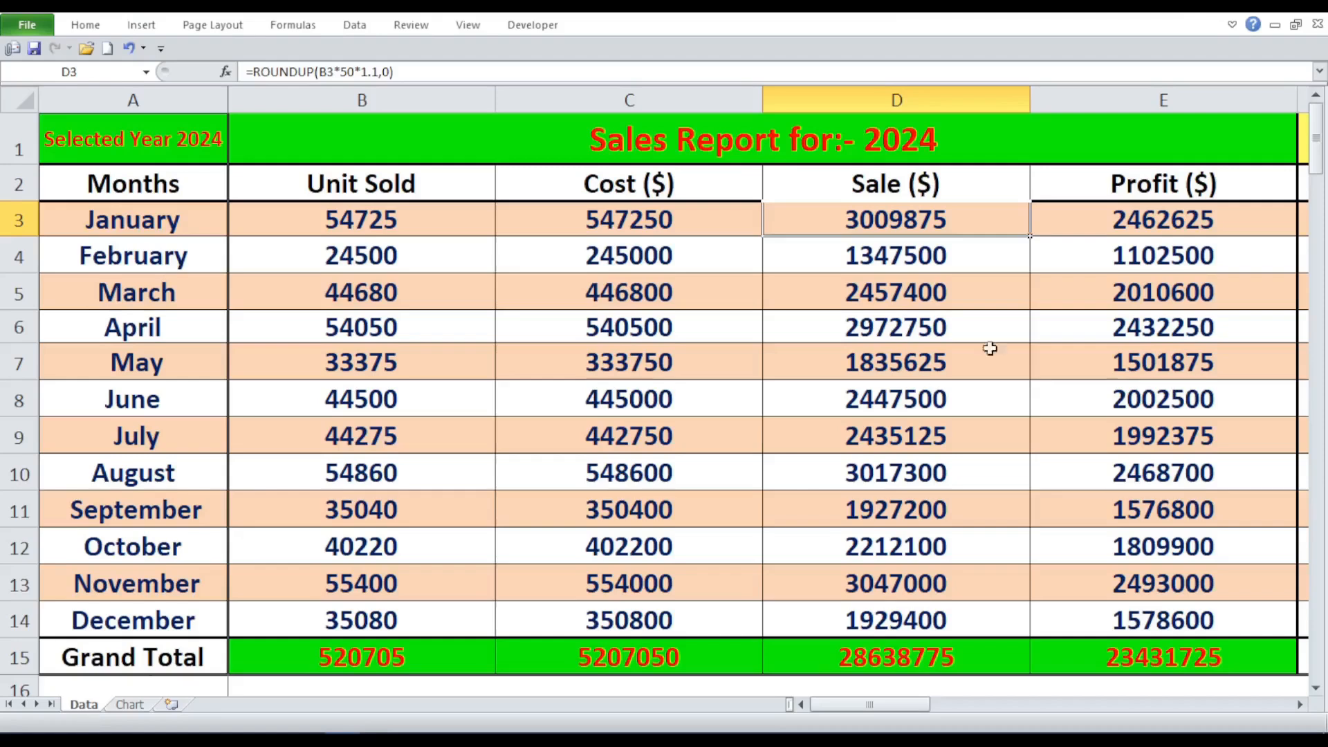
{"action": "left_click", "coordinate": [1110, 218]}
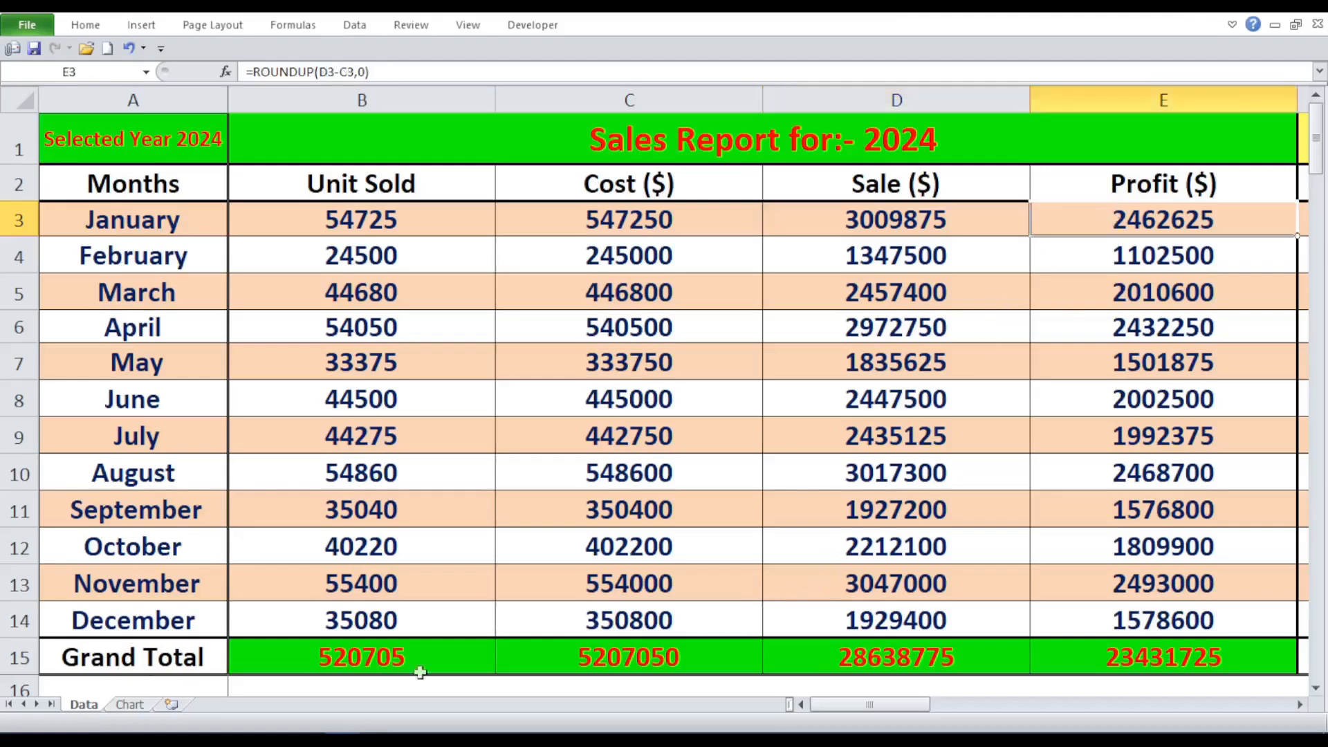
{"action": "left_click", "coordinate": [130, 706]}
{"action": "left_click", "coordinate": [571, 538]}
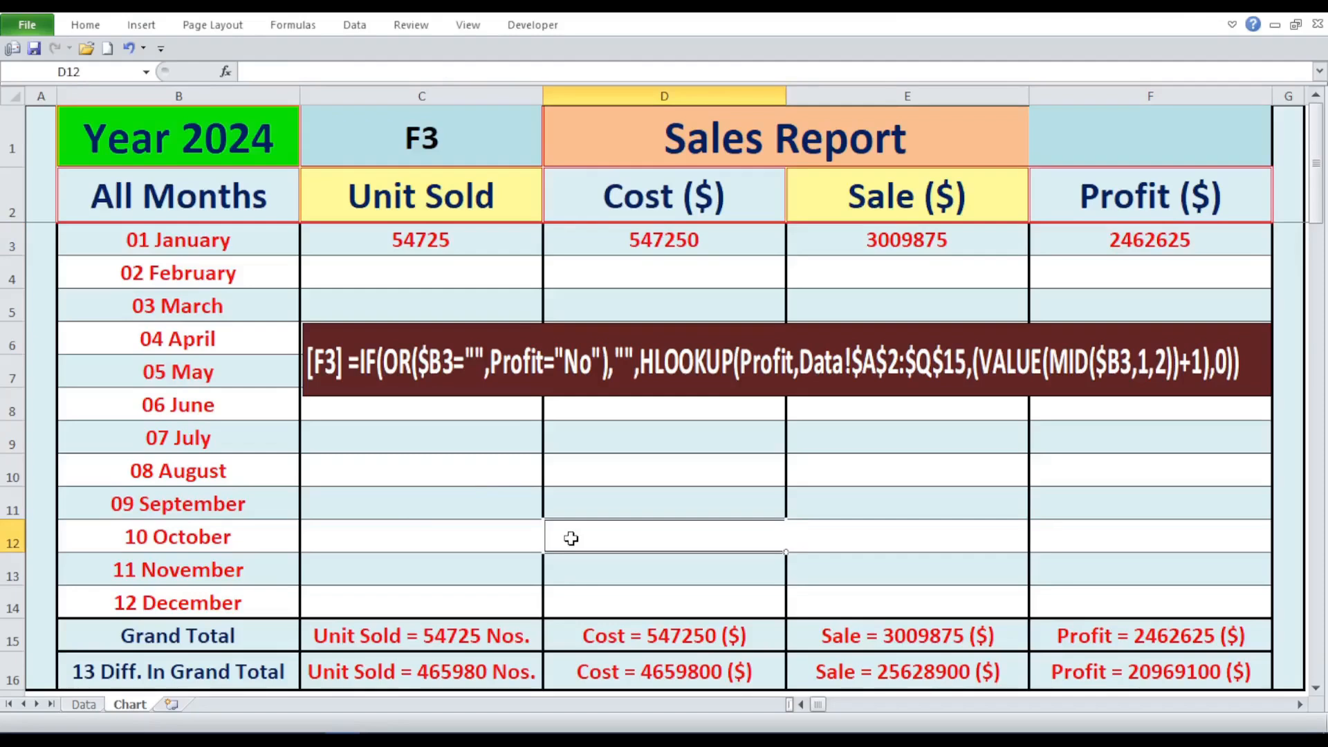
- Go through the January formula cells C3 to F3 and the empty February to December range C4:F14
{"action": "left_click_drag", "start_coordinate": [346, 270], "coordinate": [1112, 600]}
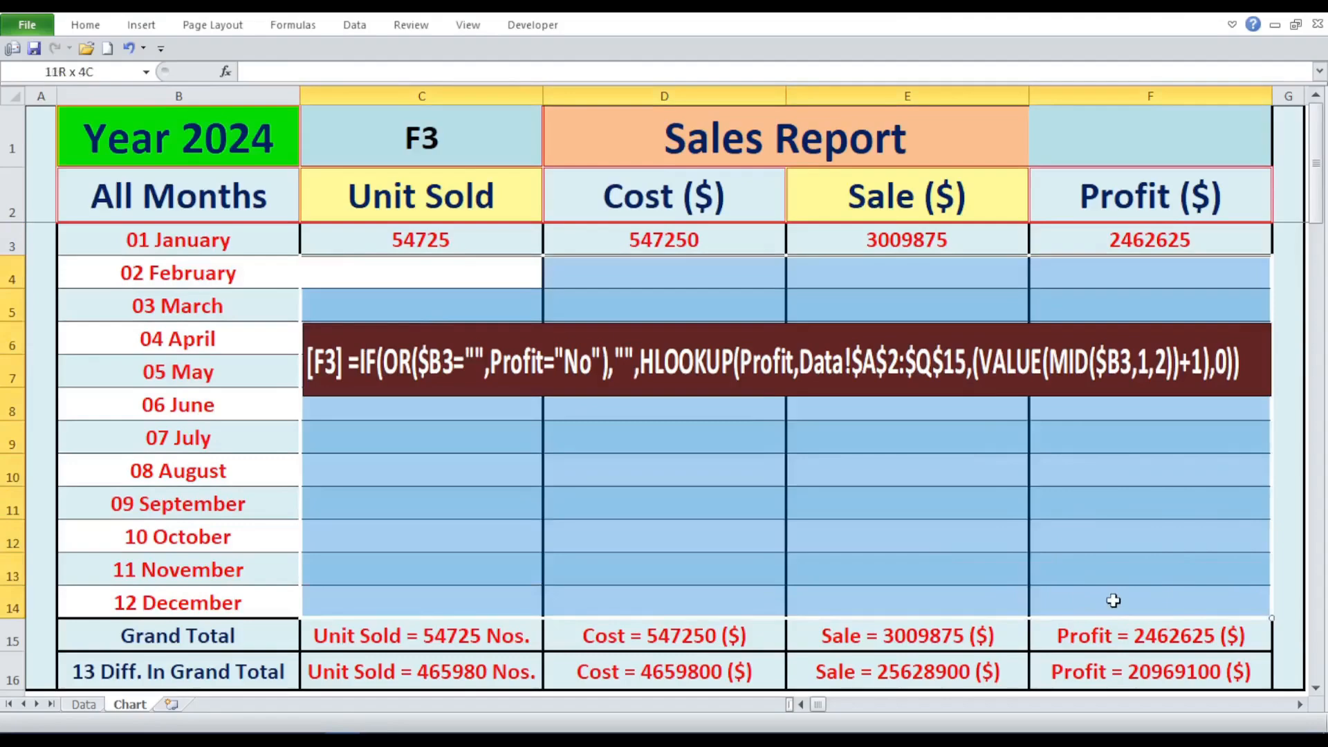
{"action": "left_click", "coordinate": [553, 530]}
{"action": "left_click", "coordinate": [1291, 161]}
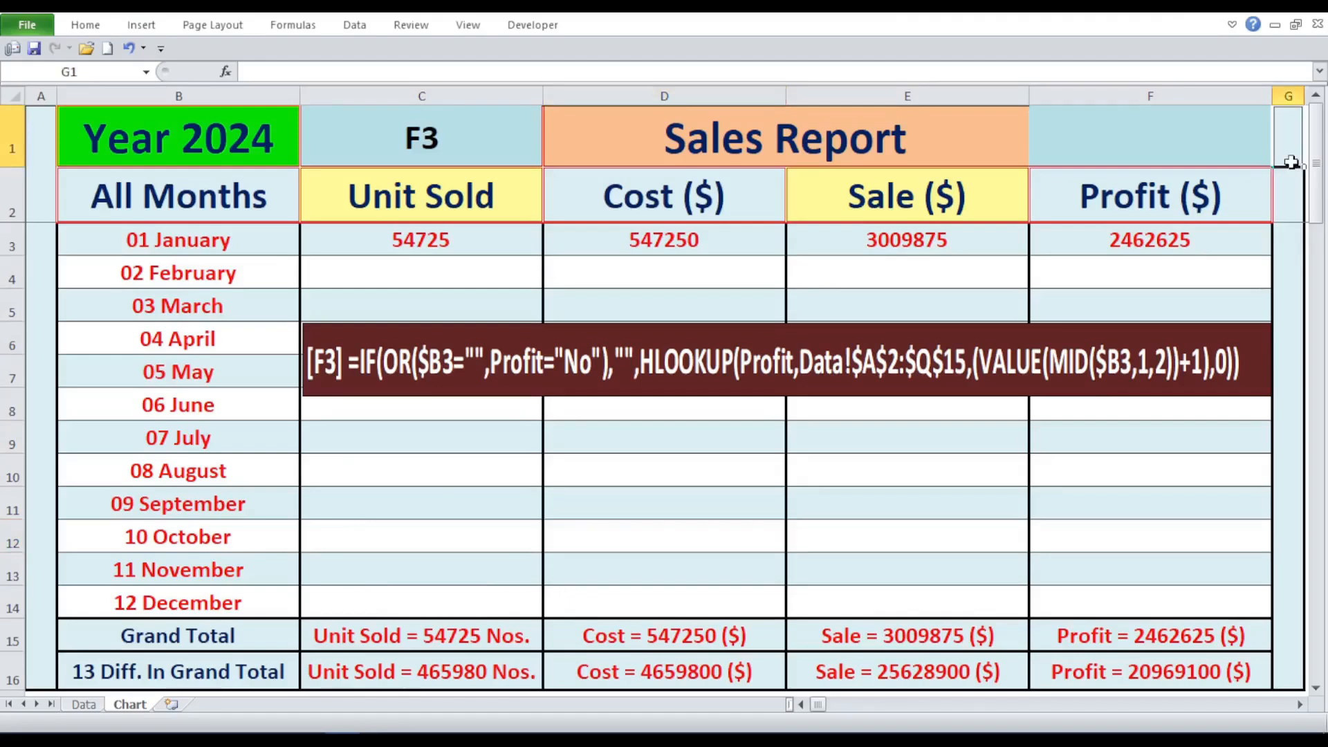
{"action": "left_click", "coordinate": [533, 238]}
{"action": "left_click", "coordinate": [632, 246]}
{"action": "left_click", "coordinate": [853, 242]}
{"action": "left_click", "coordinate": [1101, 232]}
{"action": "left_click_drag", "start_coordinate": [392, 281], "coordinate": [1177, 602]}
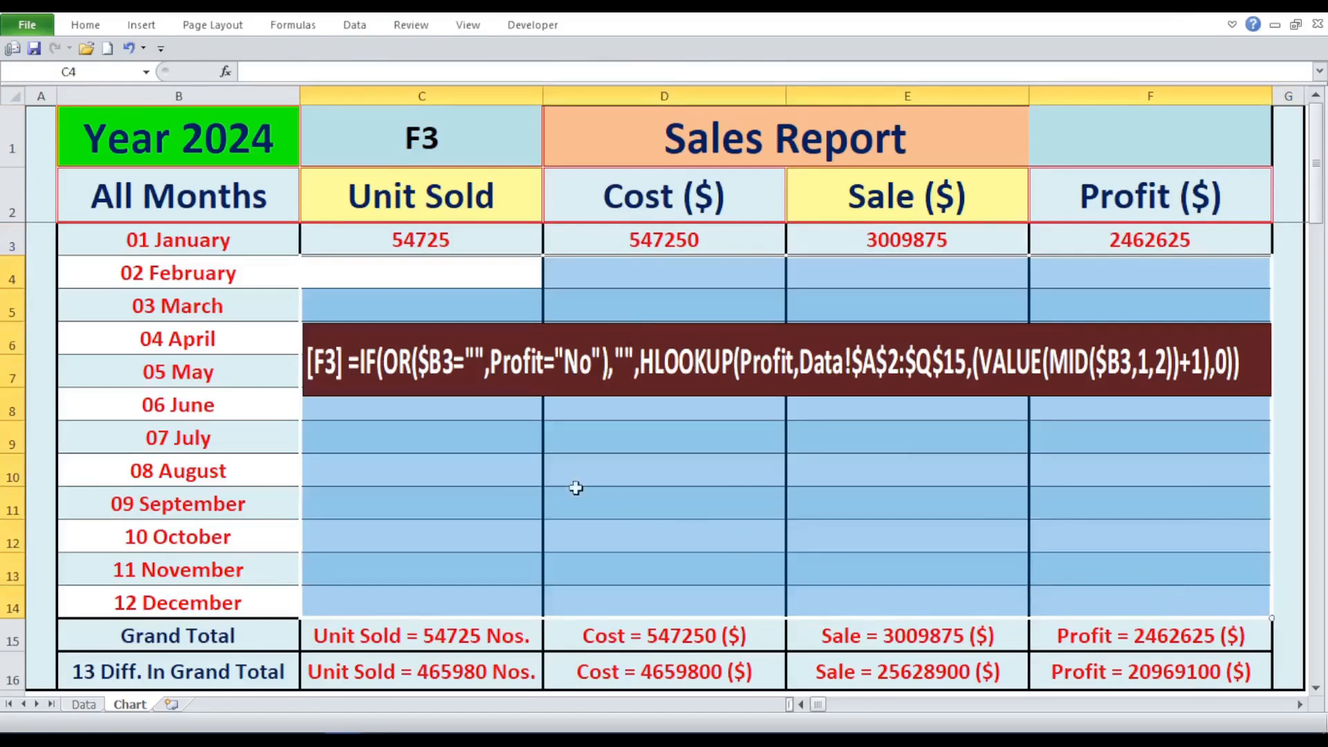
{"action": "left_click", "coordinate": [574, 487]}
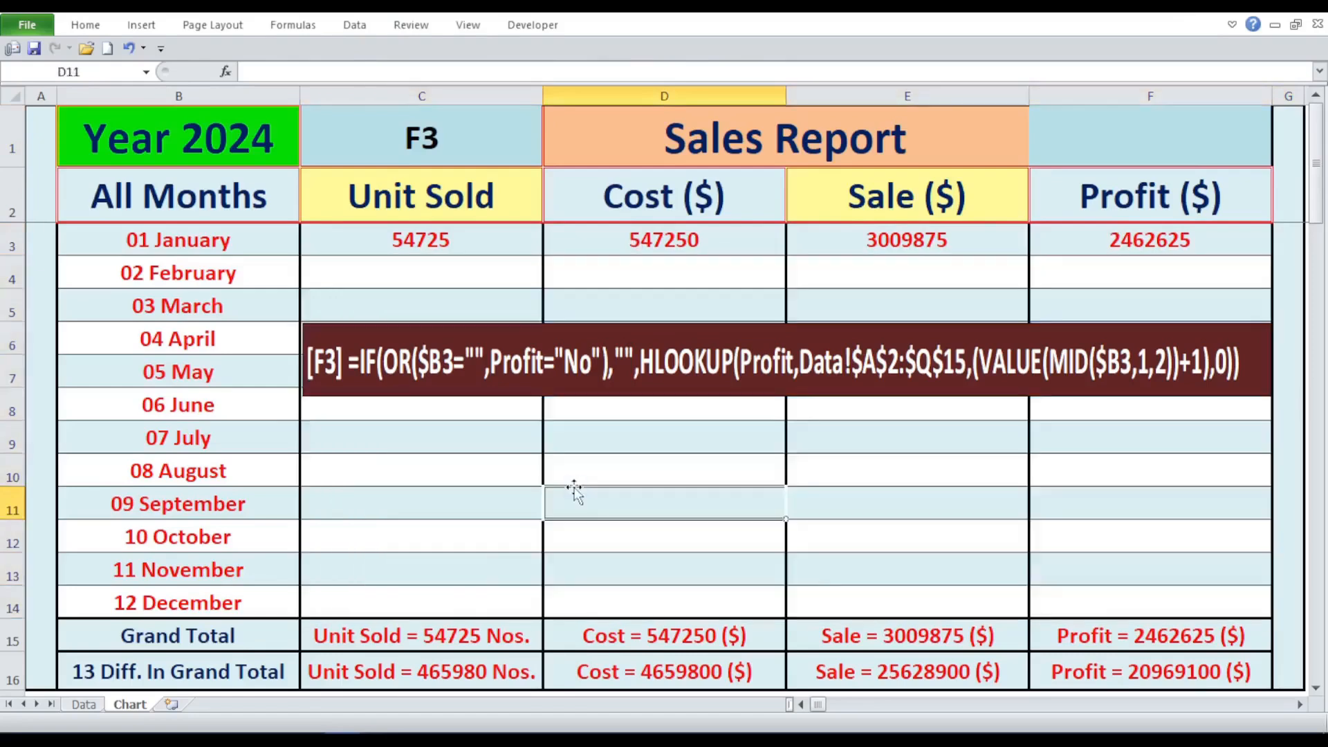
- Check the January Profit formula in F3 and delete the formula text box covering rows 6 and 7
{"action": "left_click", "coordinate": [1160, 231]}
{"action": "left_click", "coordinate": [678, 538]}
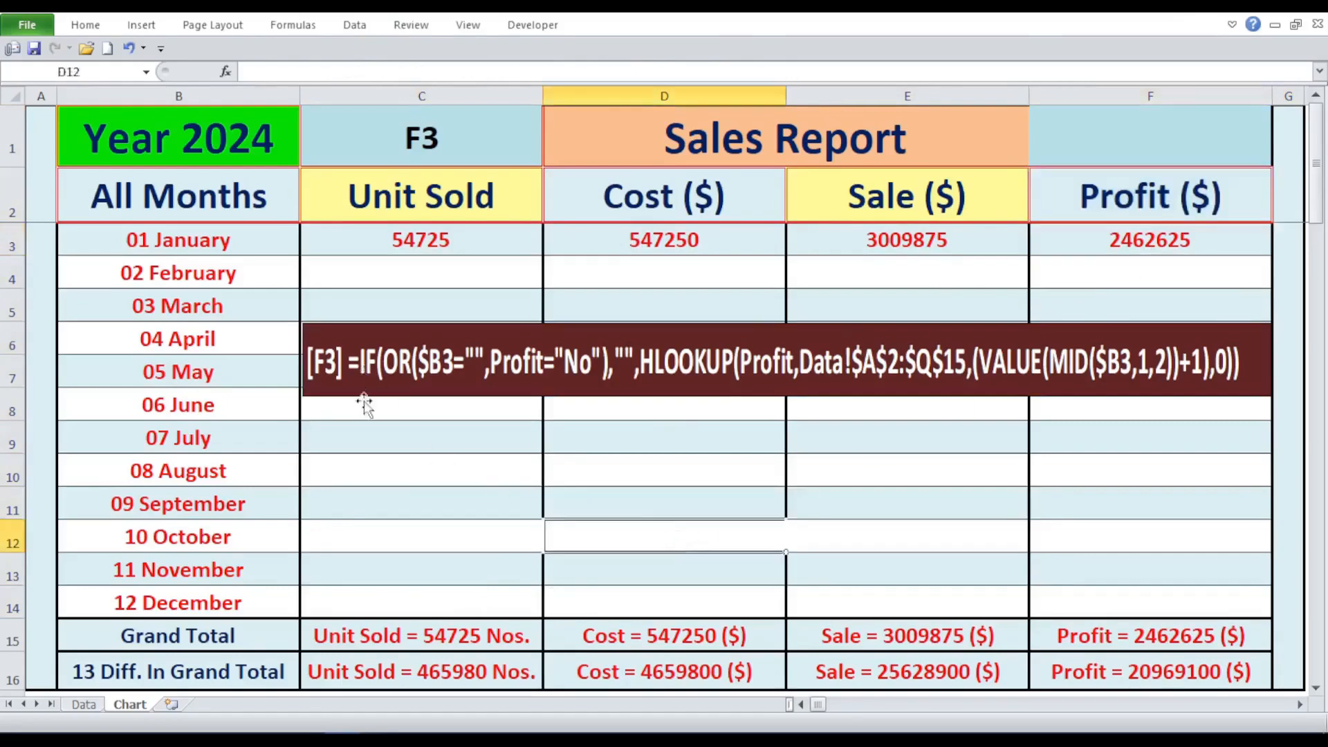
{"action": "left_click", "coordinate": [1116, 240]}
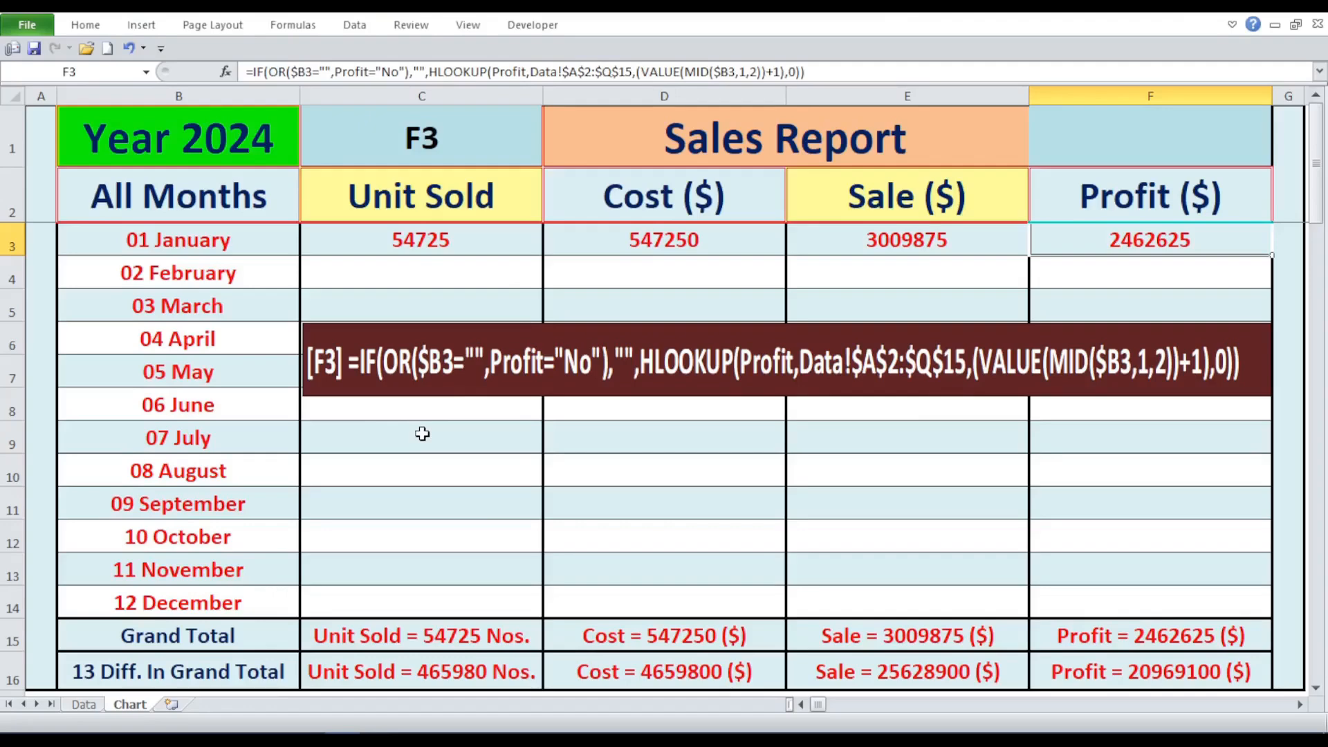
{"action": "left_click_drag", "start_coordinate": [401, 240], "coordinate": [1126, 240]}
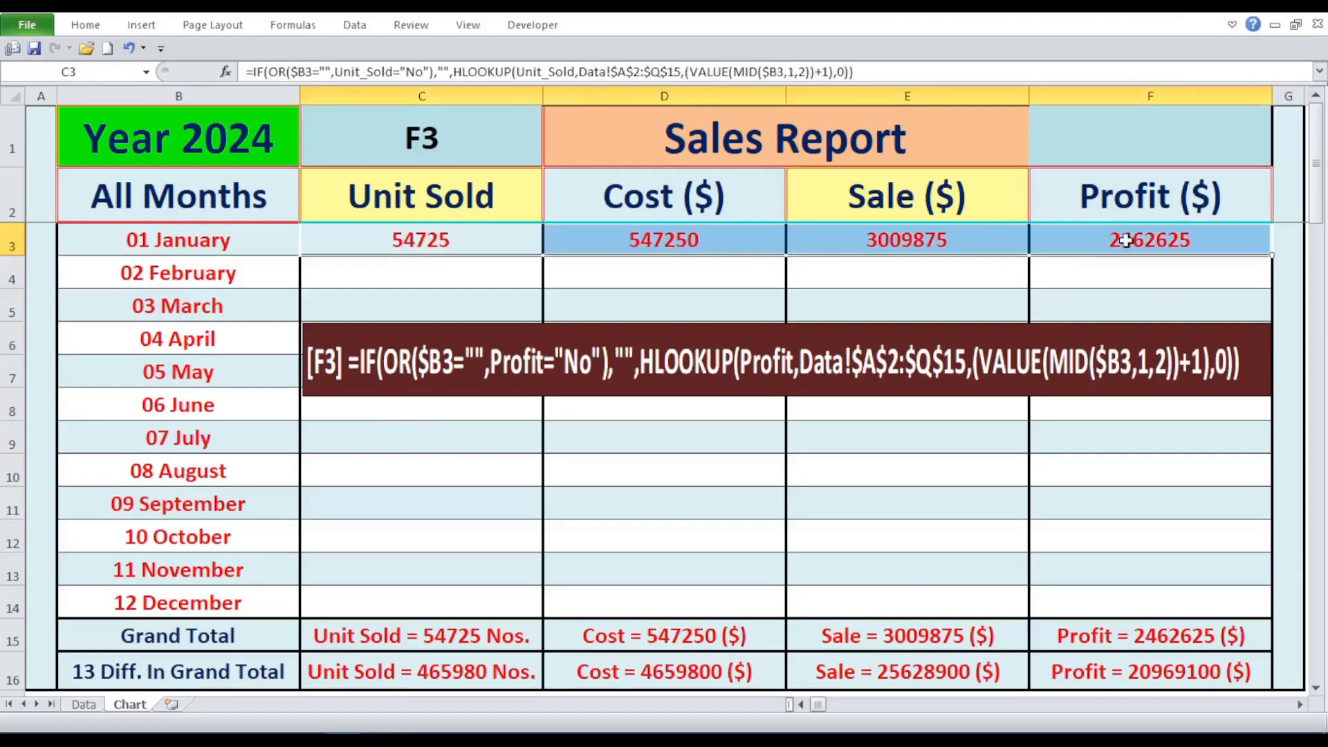
{"action": "left_click", "coordinate": [443, 372]}
{"action": "key", "text": "Delete"}
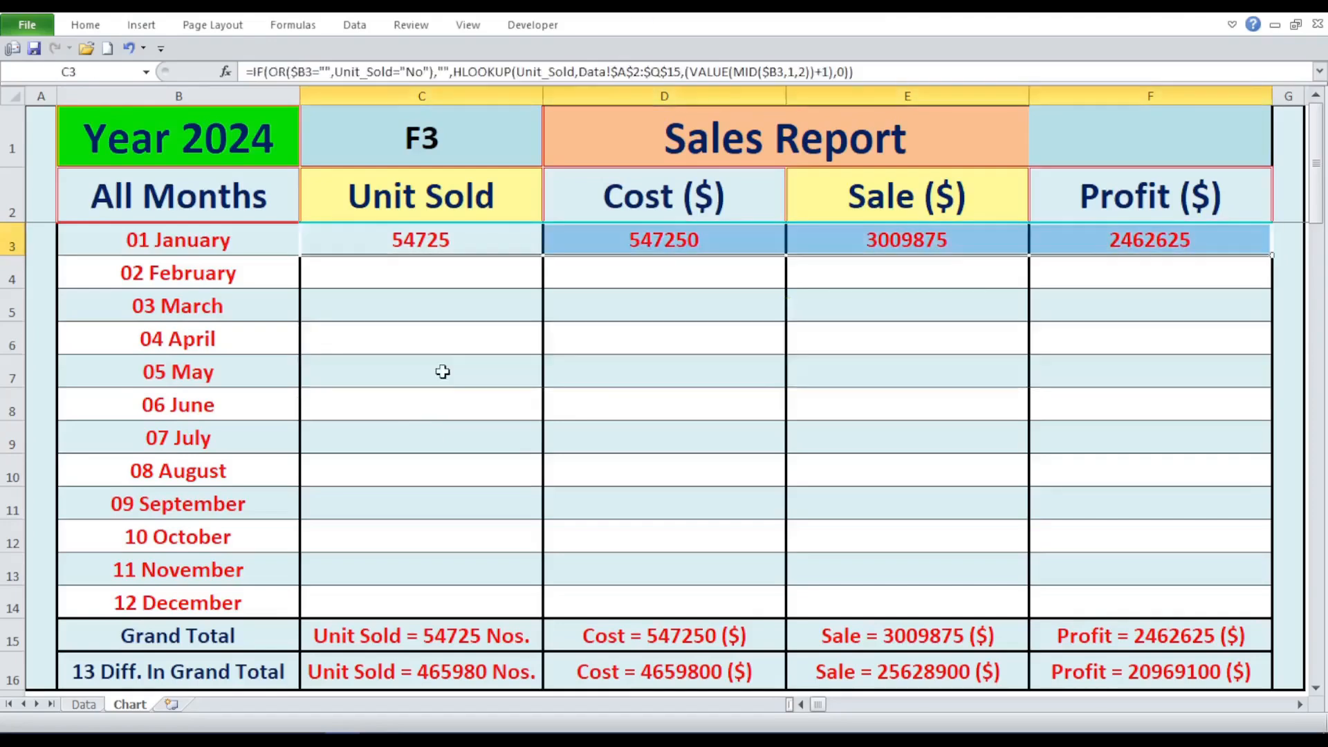
- Copy the January formulas in C3:F3 and paste them as formulas only into C4:F14 for February to December
{"action": "left_click_drag", "start_coordinate": [446, 257], "coordinate": [1134, 246]}
{"action": "right_click", "coordinate": [424, 233]}
{"action": "left_click", "coordinate": [466, 270]}
{"action": "left_click_drag", "start_coordinate": [409, 275], "coordinate": [1126, 605]}
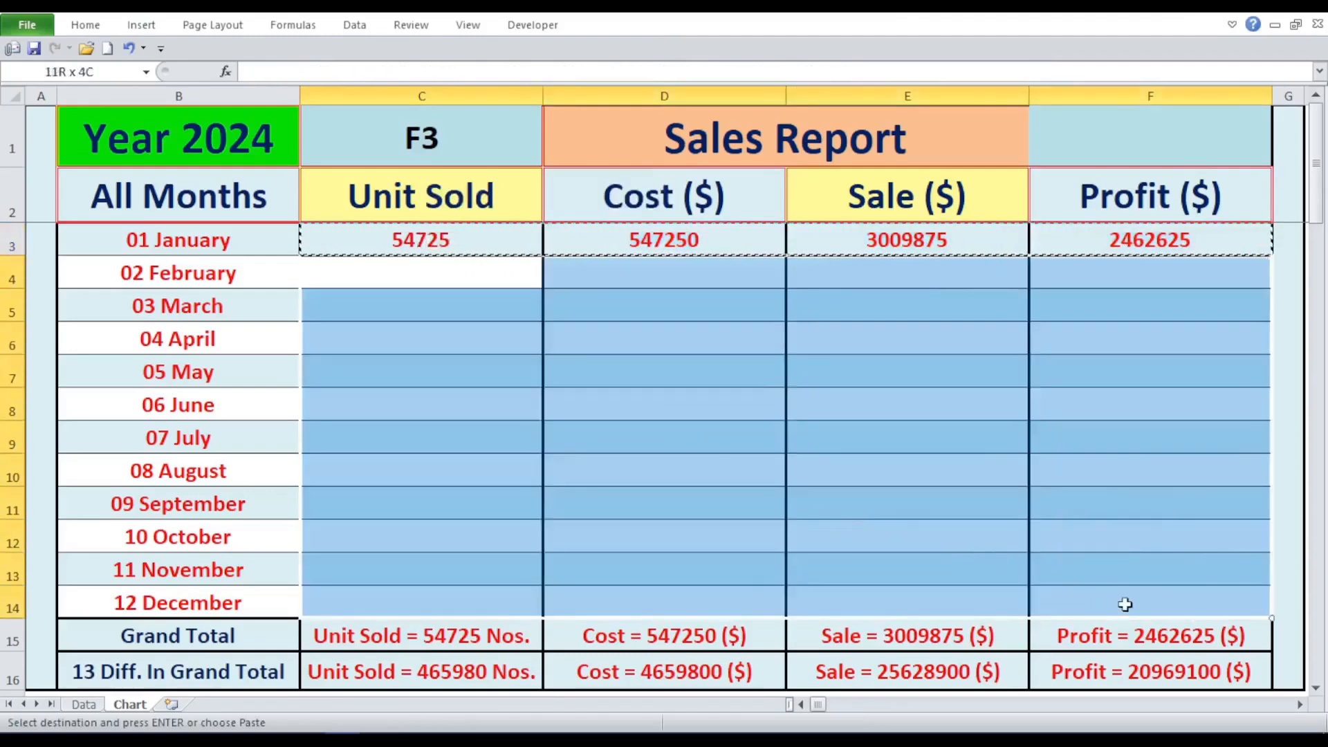
{"action": "right_click", "coordinate": [403, 267]}
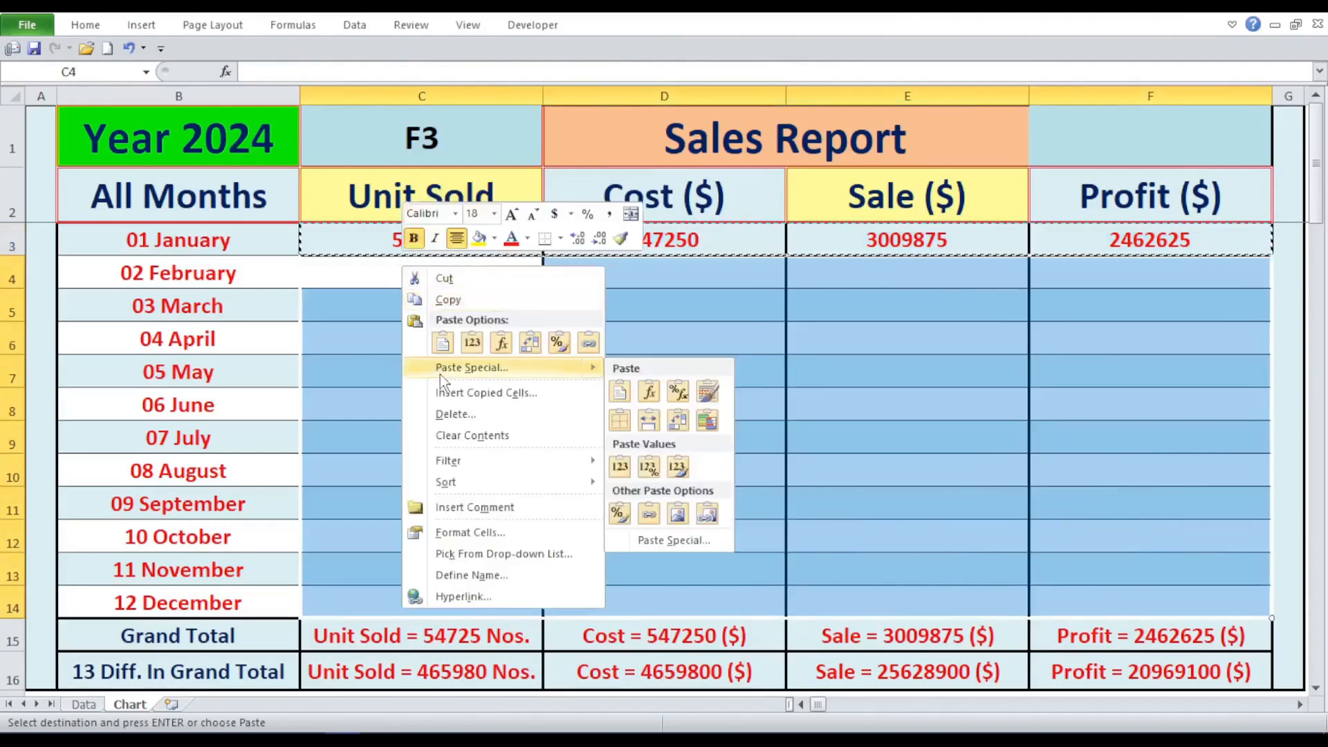
{"action": "left_click", "coordinate": [439, 375]}
{"action": "left_click", "coordinate": [287, 281]}
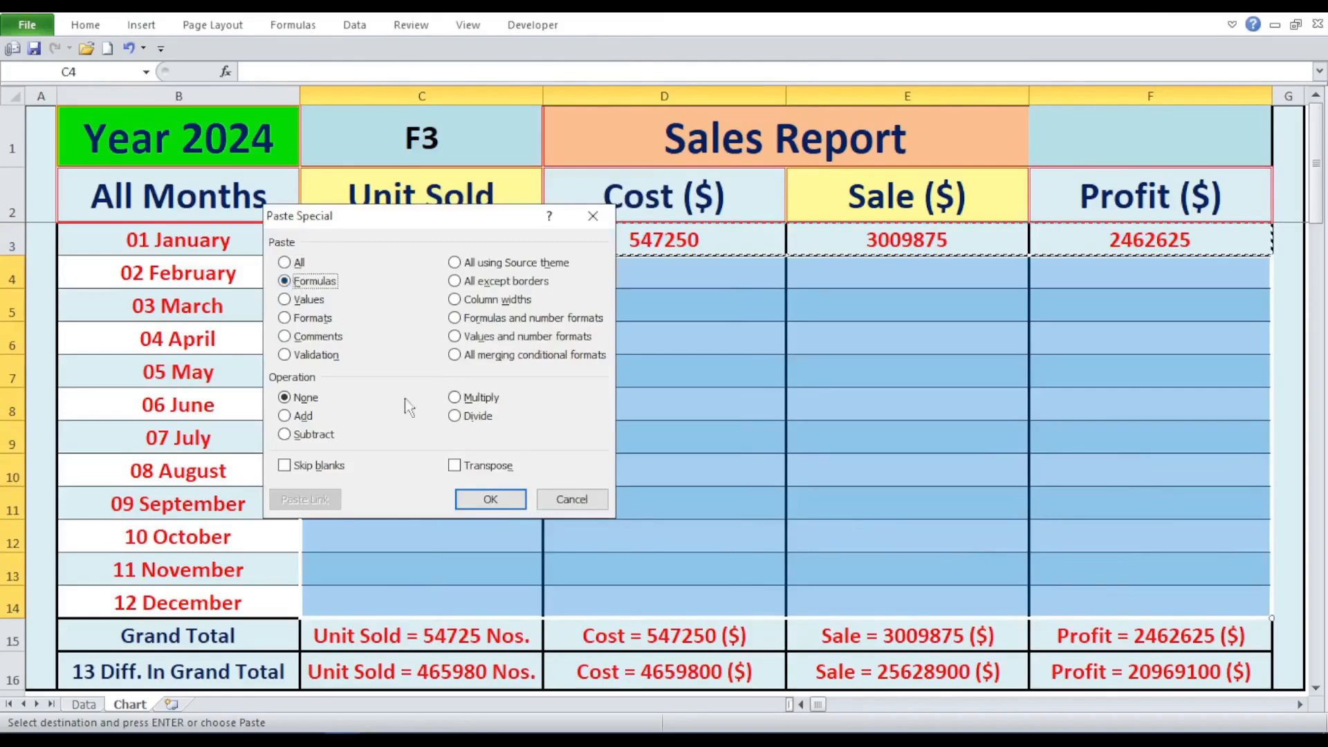
{"action": "left_click", "coordinate": [488, 499]}
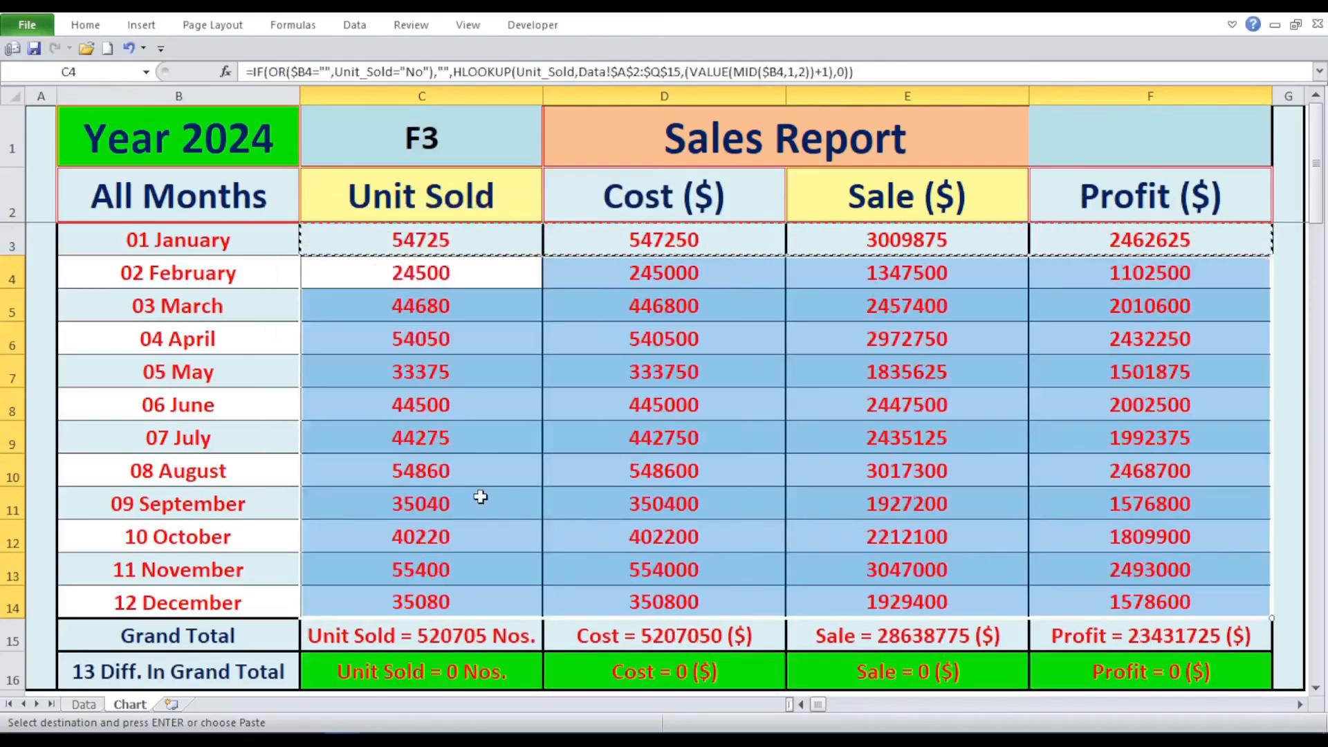
{"action": "left_click", "coordinate": [502, 480]}
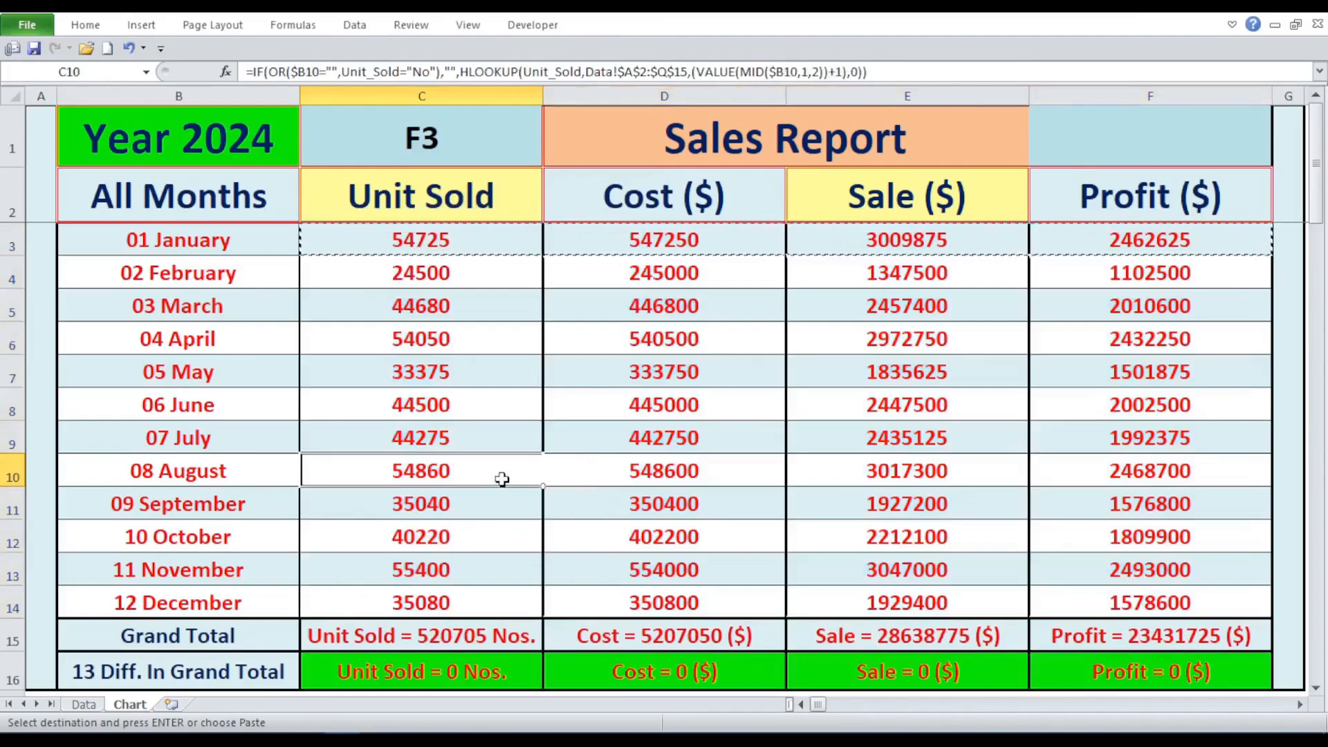
{"action": "key", "text": "Escape"}
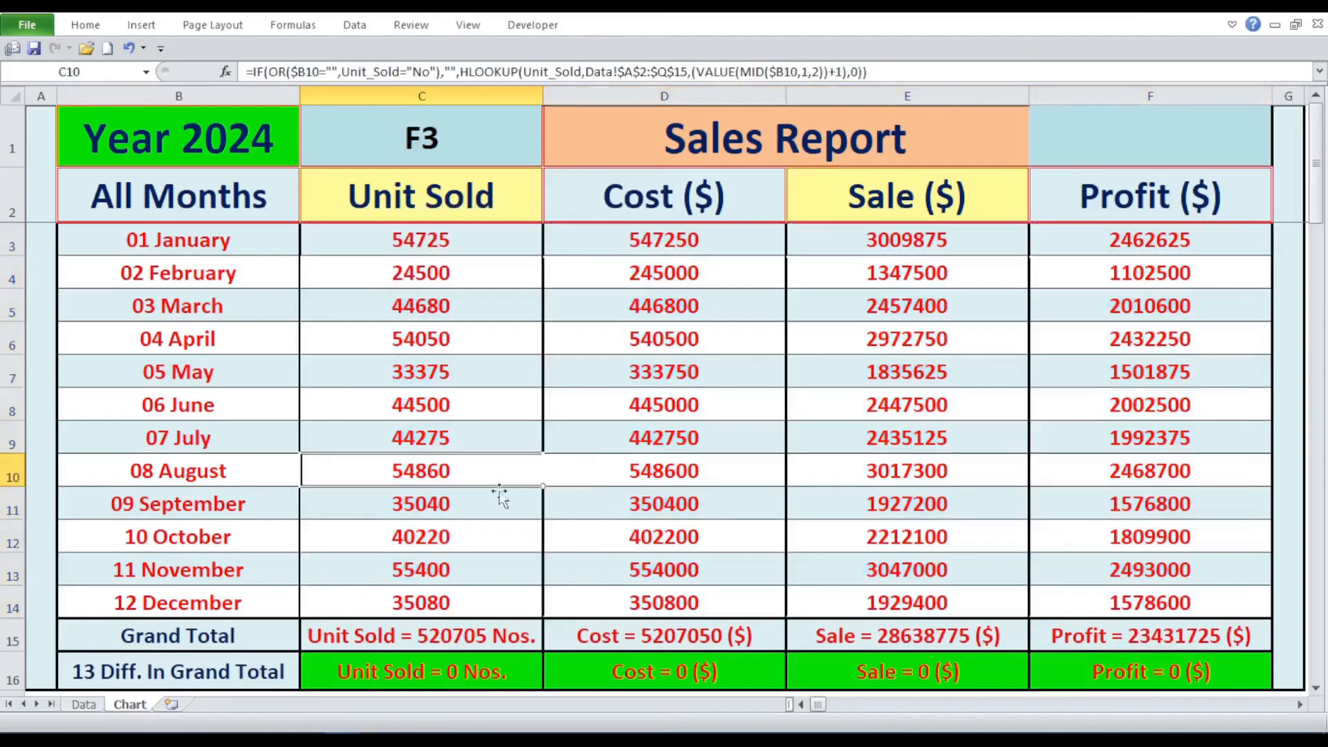
- Check the difference formulas for Unit Sold, Cost, Sale and Profit in C16 to F16
{"action": "left_click", "coordinate": [465, 680]}
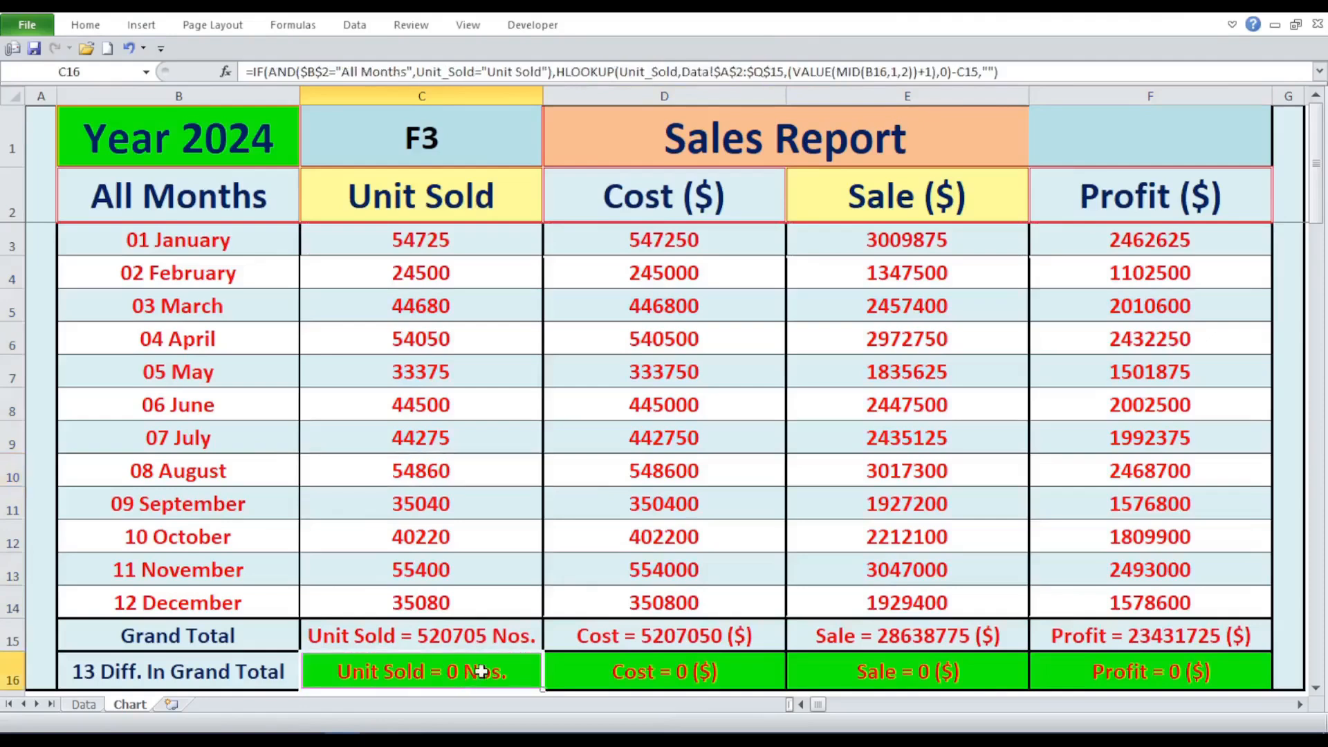
{"action": "left_click", "coordinate": [612, 681]}
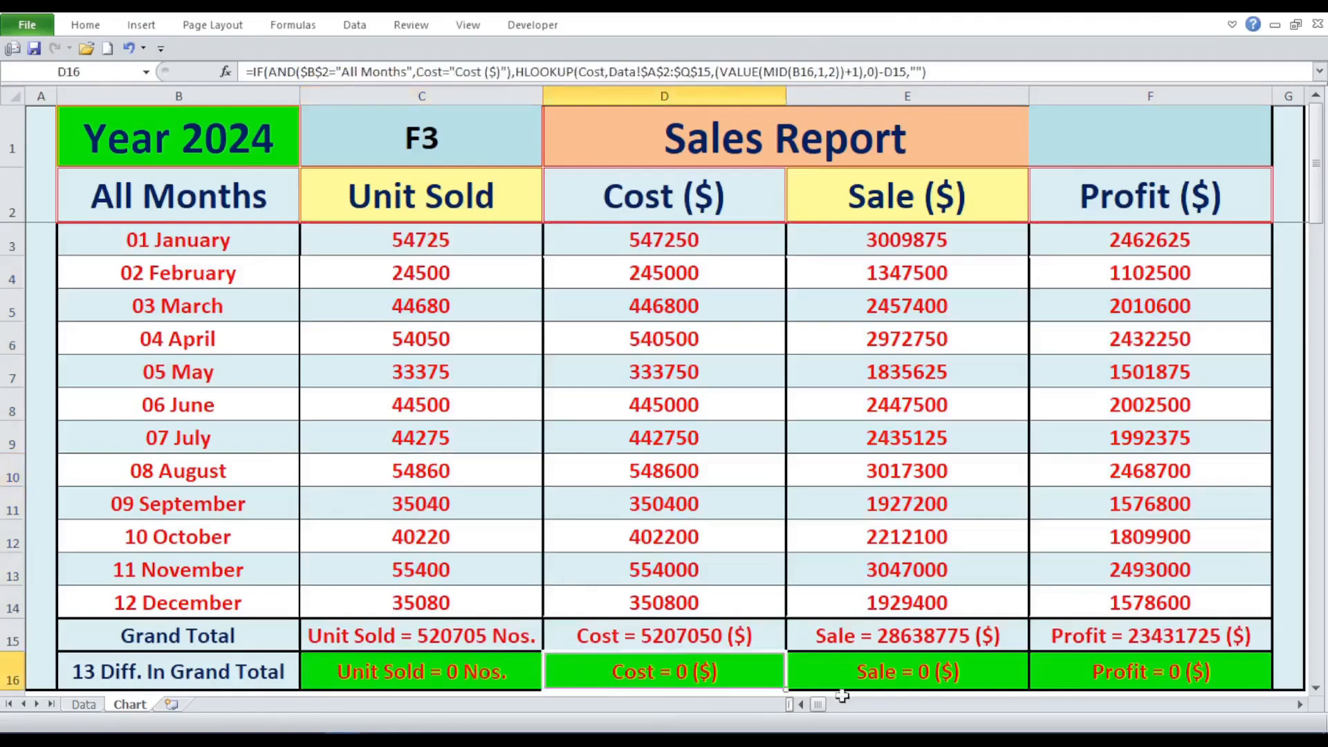
{"action": "left_click", "coordinate": [863, 674]}
{"action": "left_click", "coordinate": [1137, 672]}
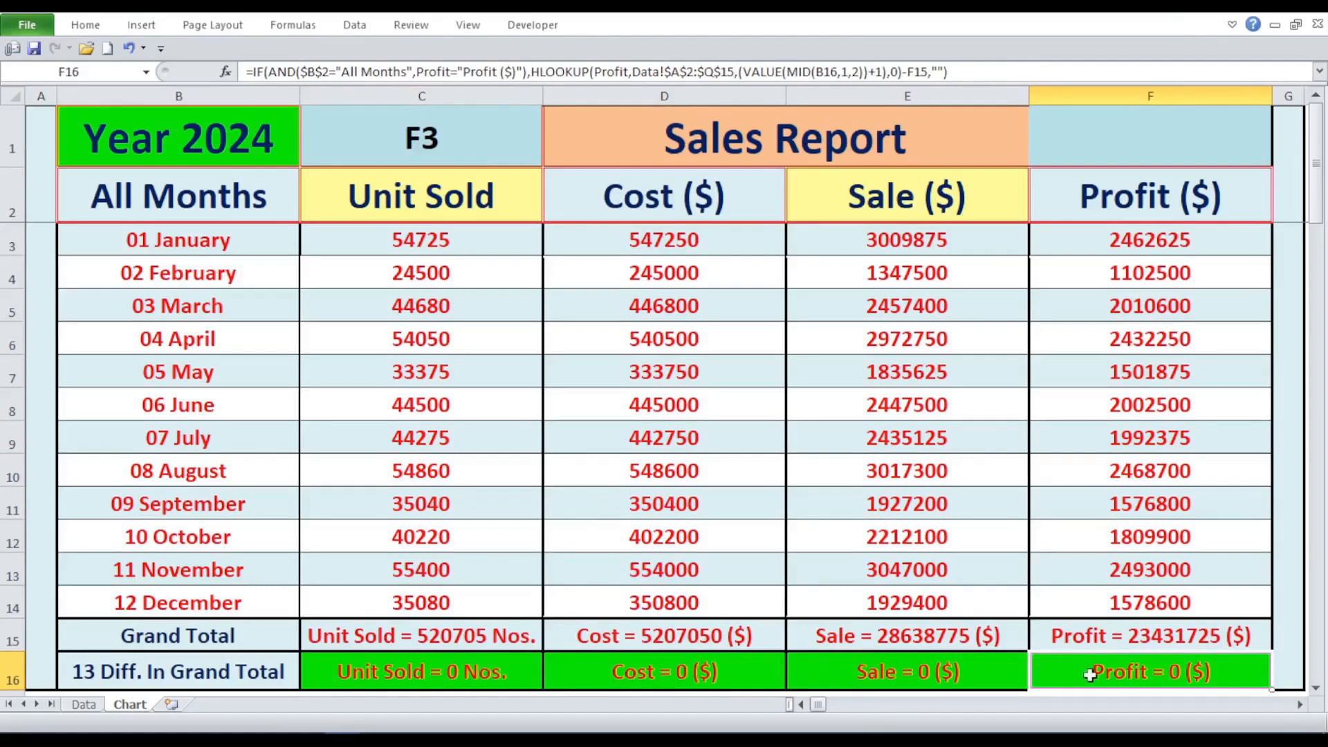
{"action": "left_click", "coordinate": [1112, 529]}
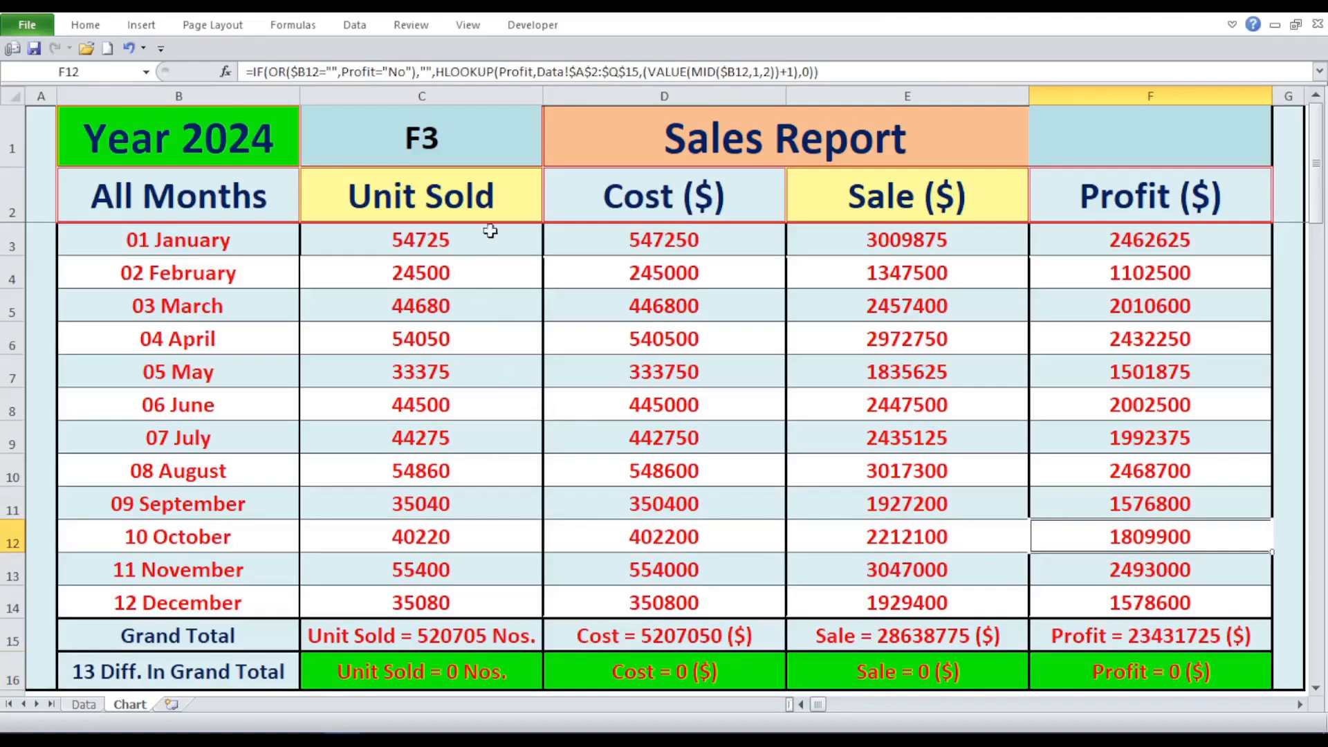
- Set the Unit Sold selector in C2 and the Cost selector in D2 to No
{"action": "left_click", "coordinate": [517, 195]}
{"action": "left_click", "coordinate": [551, 213]}
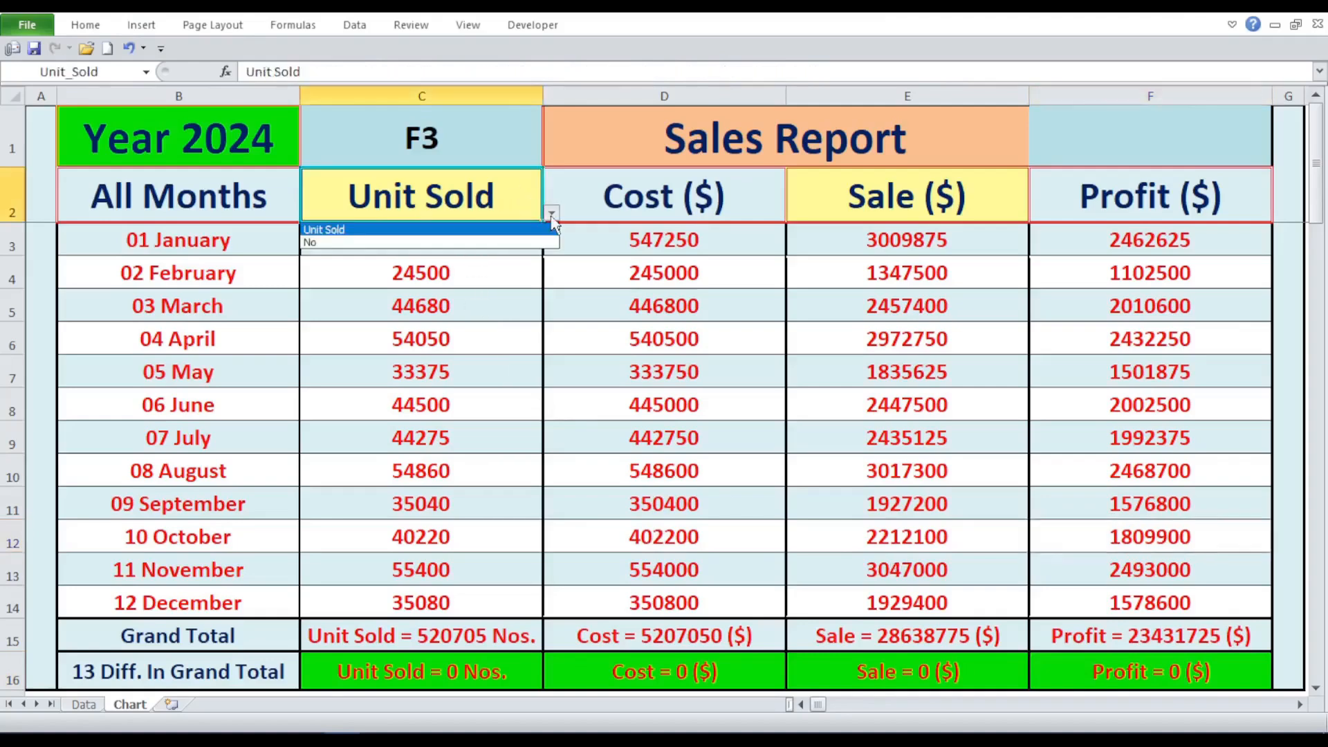
{"action": "left_click", "coordinate": [531, 242]}
{"action": "left_click", "coordinate": [774, 208]}
{"action": "left_click", "coordinate": [794, 213]}
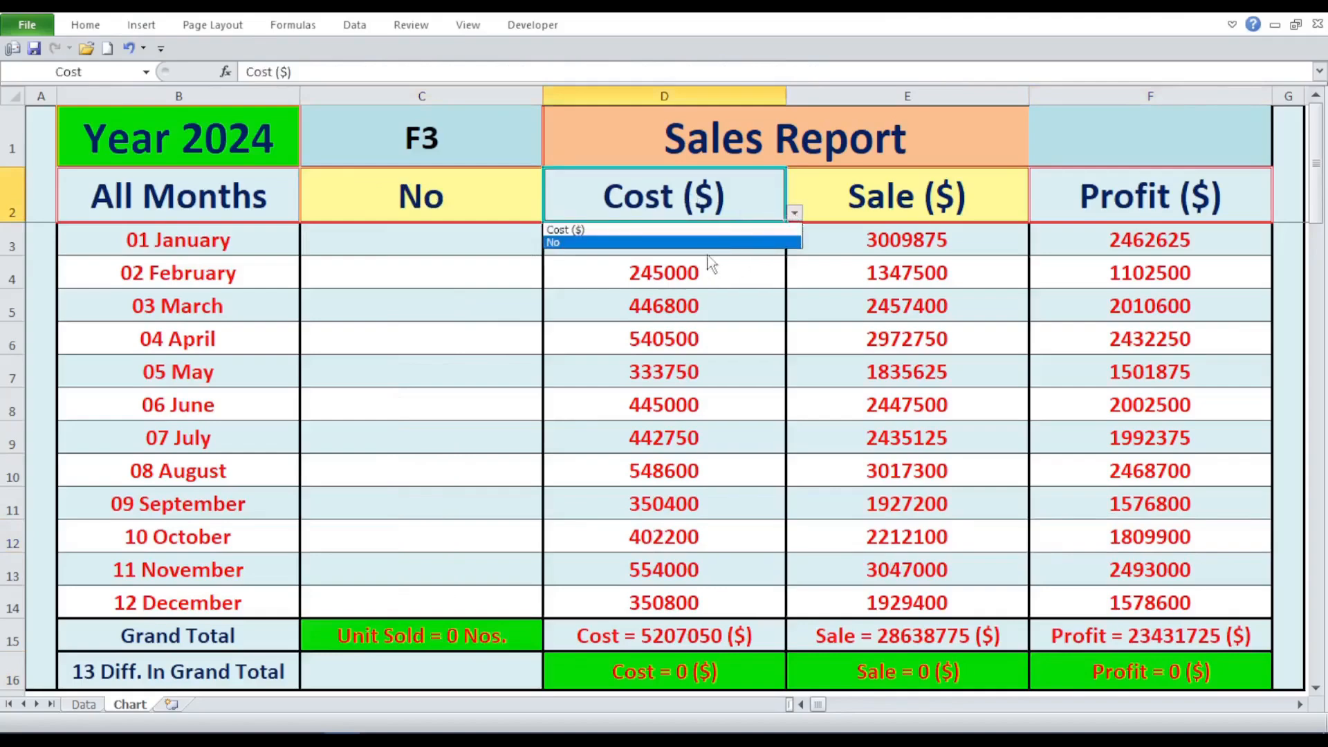
{"action": "left_click", "coordinate": [706, 244]}
- Set the Sale selector in E2 and the Profit selector in F2 to No
{"action": "left_click", "coordinate": [897, 195]}
{"action": "left_click", "coordinate": [1038, 213]}
{"action": "left_click", "coordinate": [928, 243]}
{"action": "left_click", "coordinate": [1100, 198]}
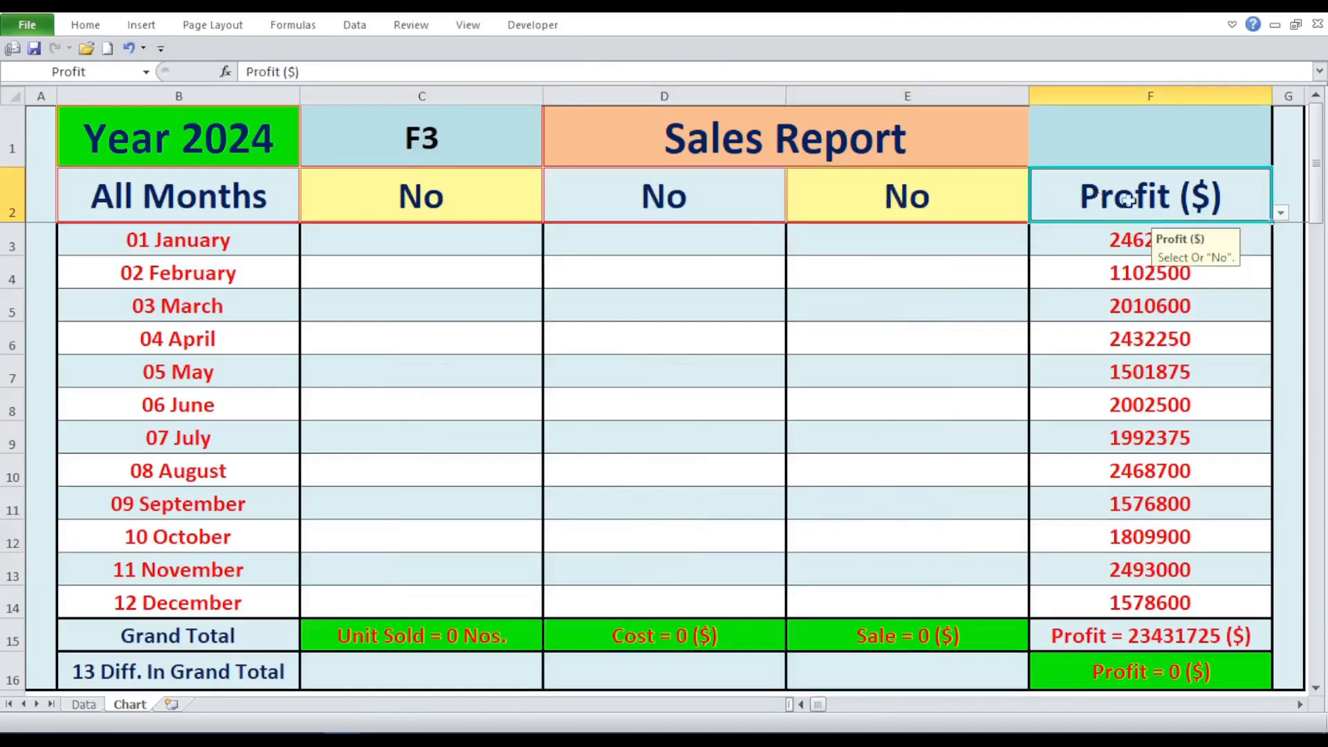
{"action": "left_click", "coordinate": [1281, 215]}
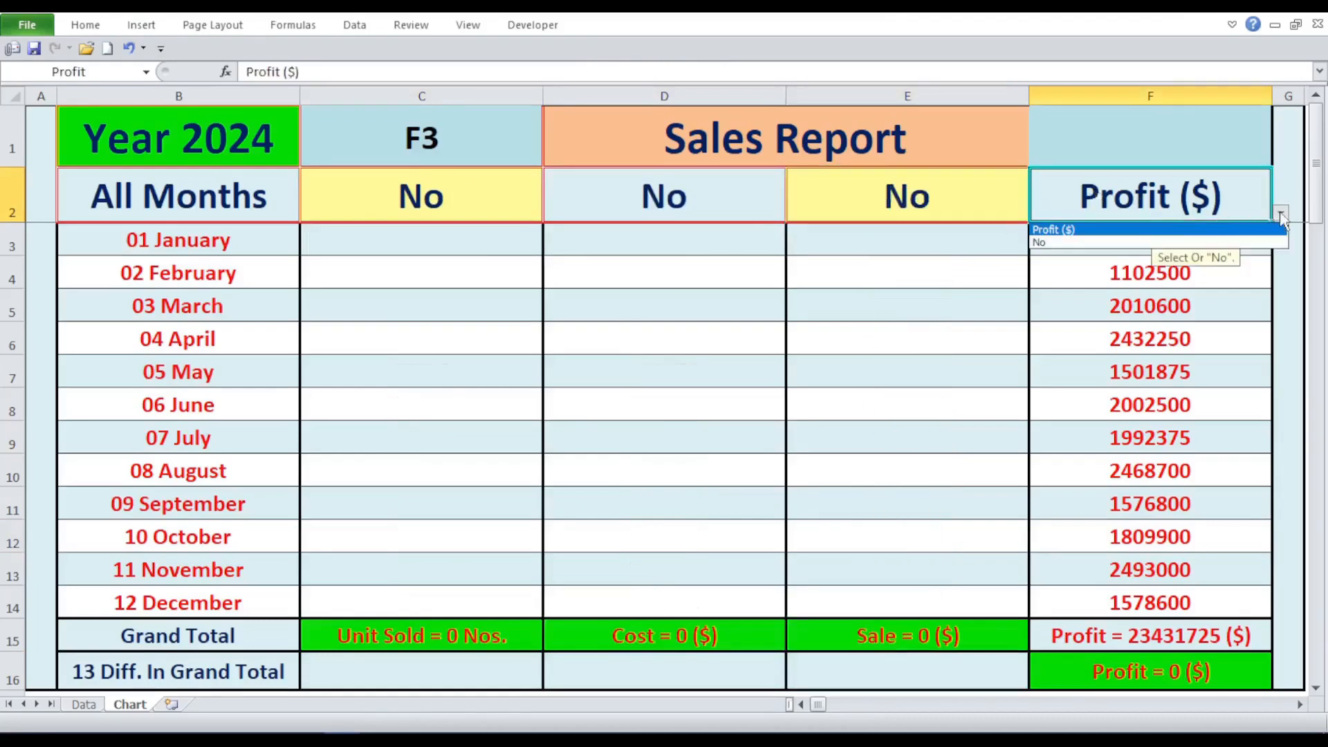
{"action": "left_click", "coordinate": [1097, 242]}
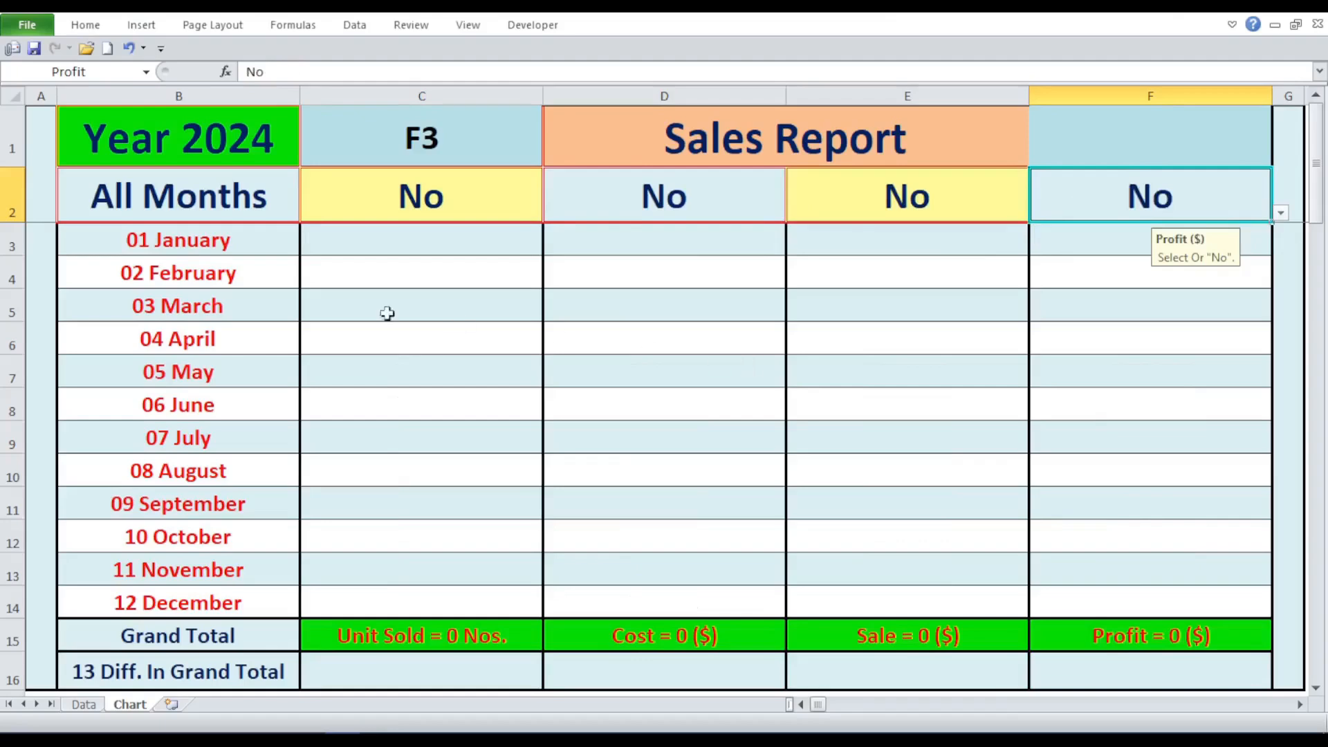
- Undo the No selections in the four column selectors C2:F2
{"action": "left_click", "coordinate": [130, 49]}
{"action": "left_click", "coordinate": [130, 49]}
{"action": "left_click", "coordinate": [130, 49]}
{"action": "left_click", "coordinate": [130, 49]}
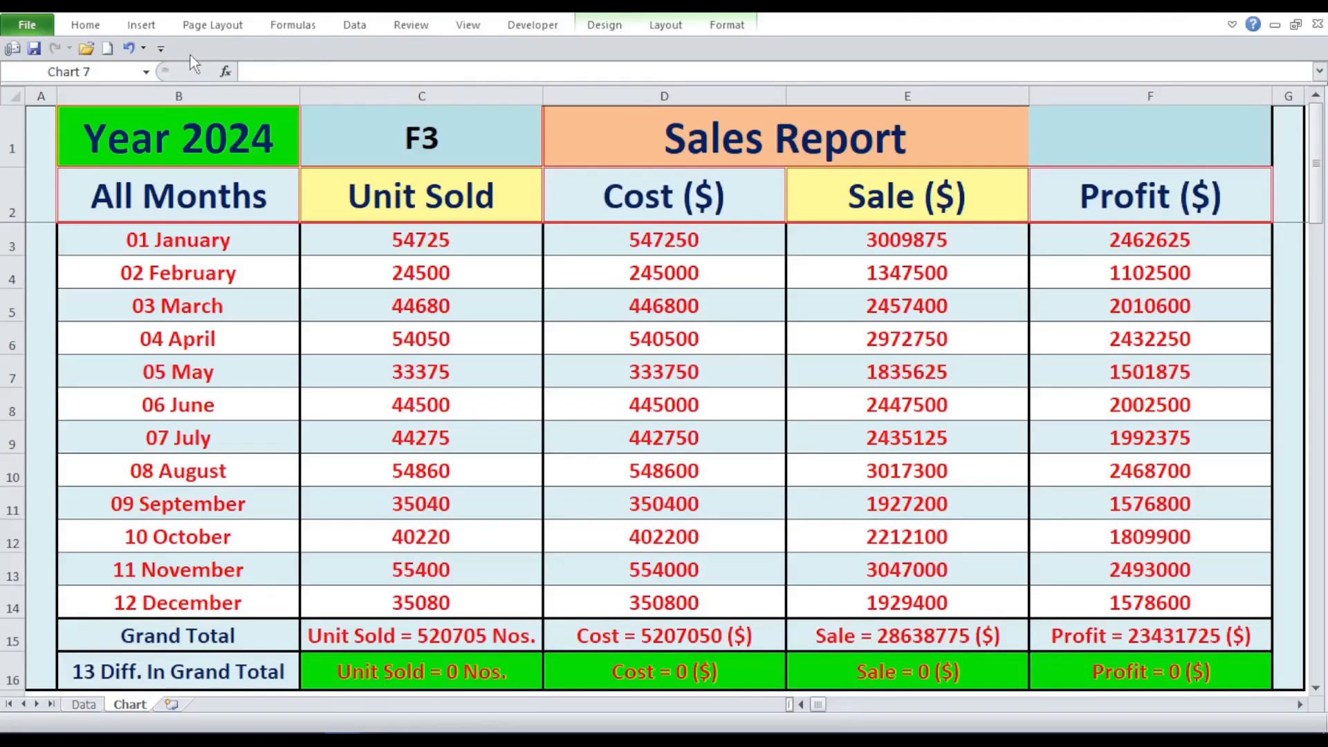
- Insert a clustered column chart from the monthly report data in B3:F14
{"action": "left_click", "coordinate": [141, 25]}
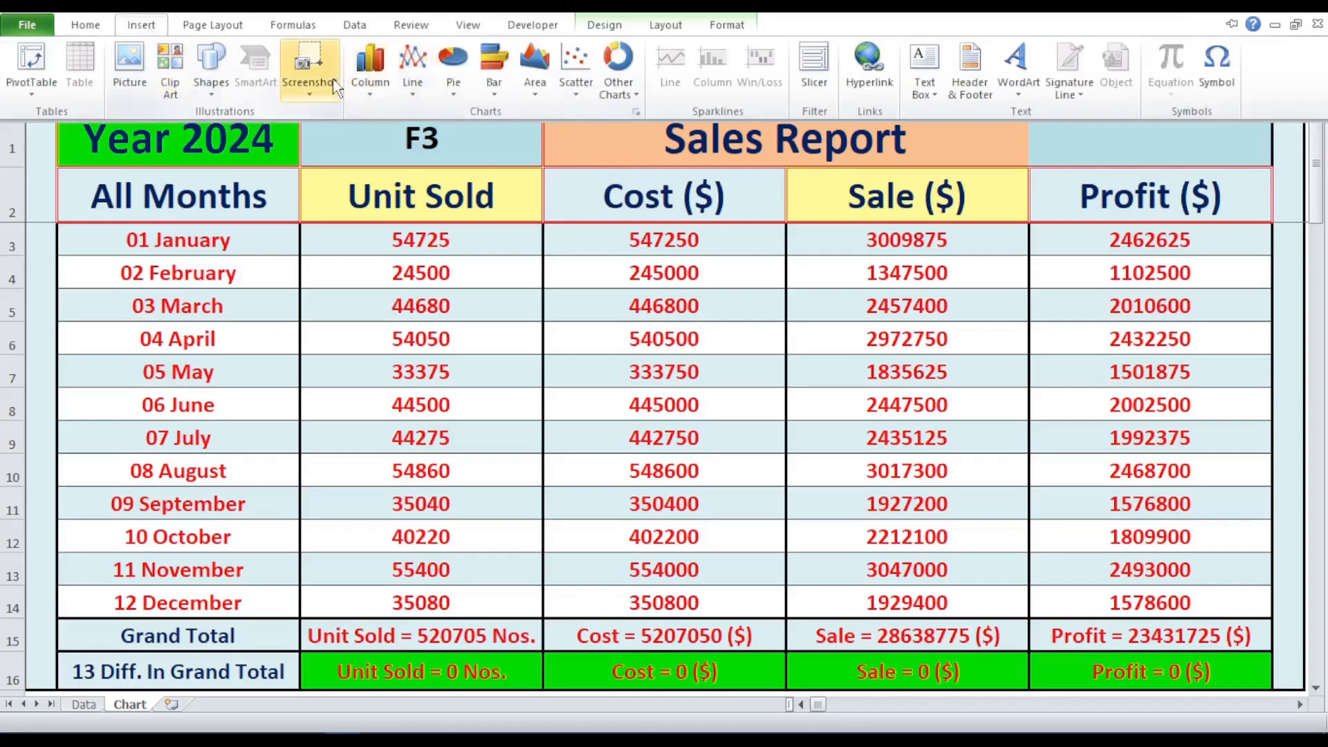
{"action": "left_click", "coordinate": [339, 234]}
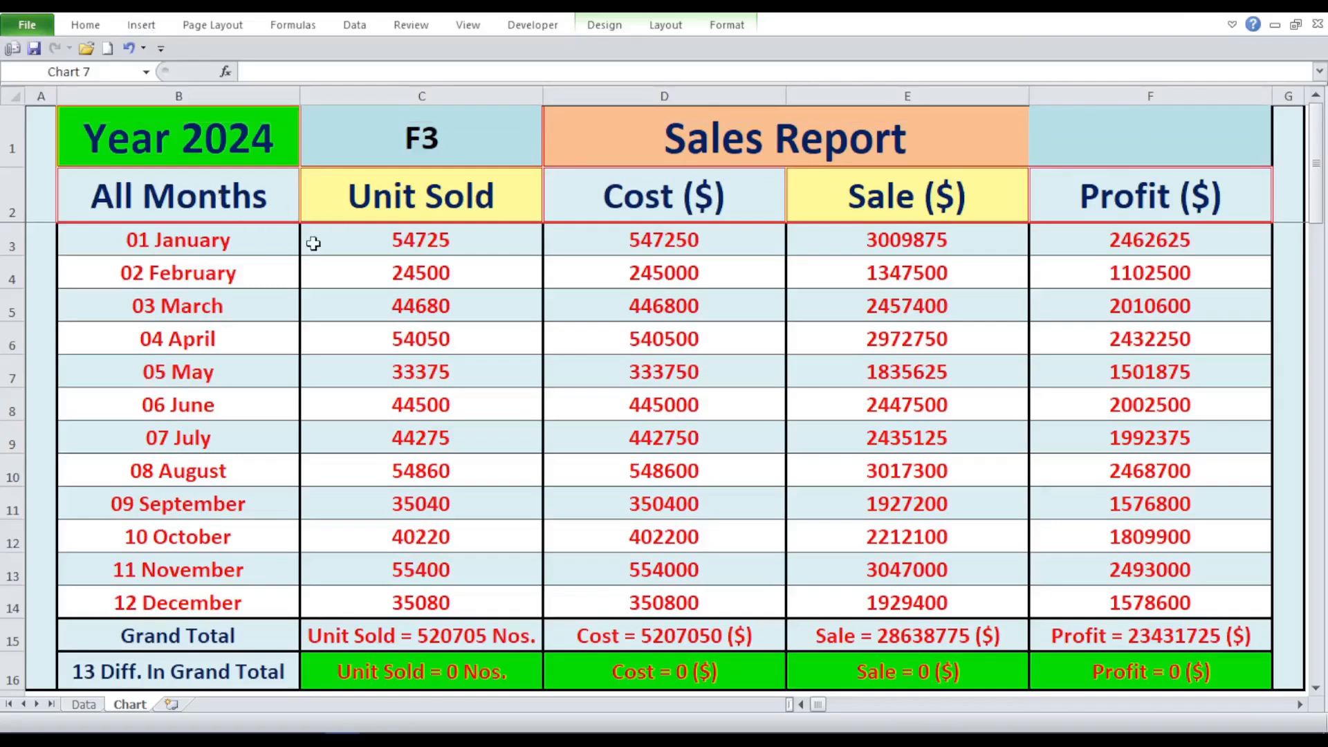
{"action": "left_click_drag", "start_coordinate": [249, 229], "coordinate": [347, 298]}
{"action": "left_click_drag", "start_coordinate": [170, 236], "coordinate": [1158, 603]}
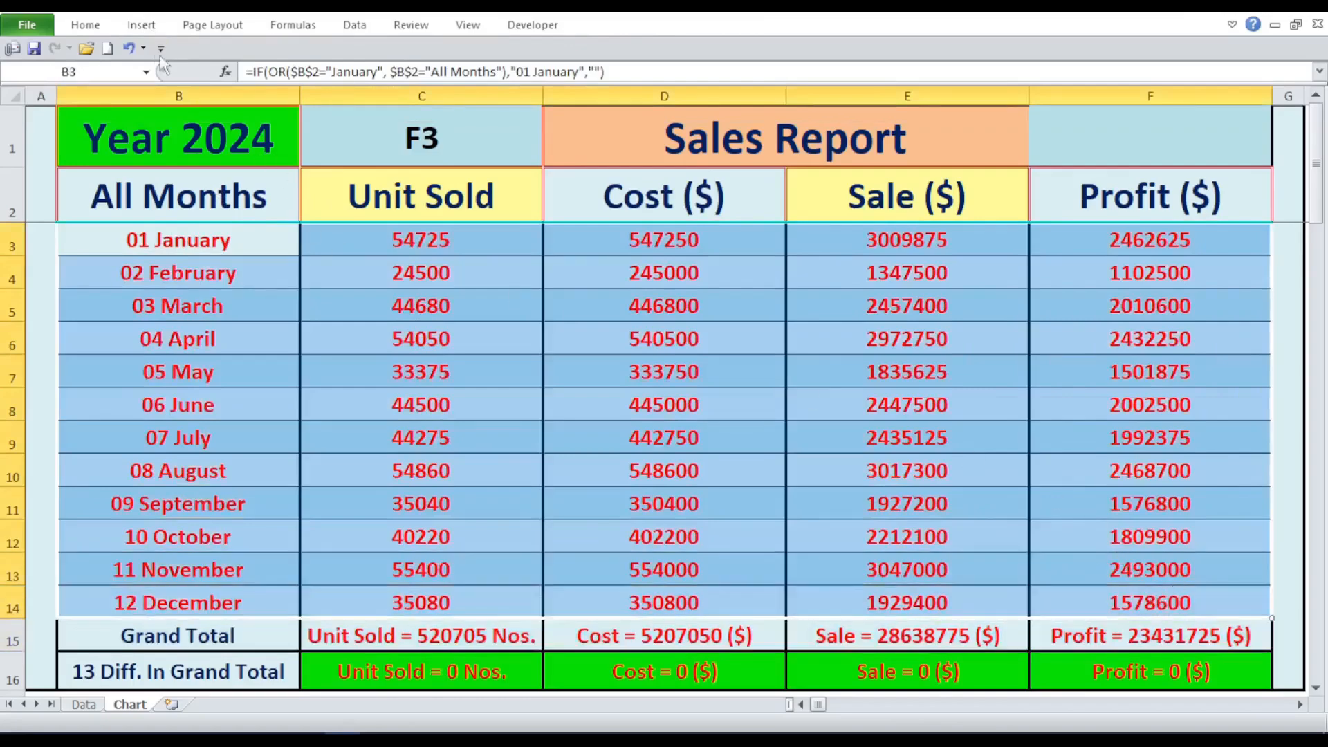
{"action": "left_click", "coordinate": [142, 24]}
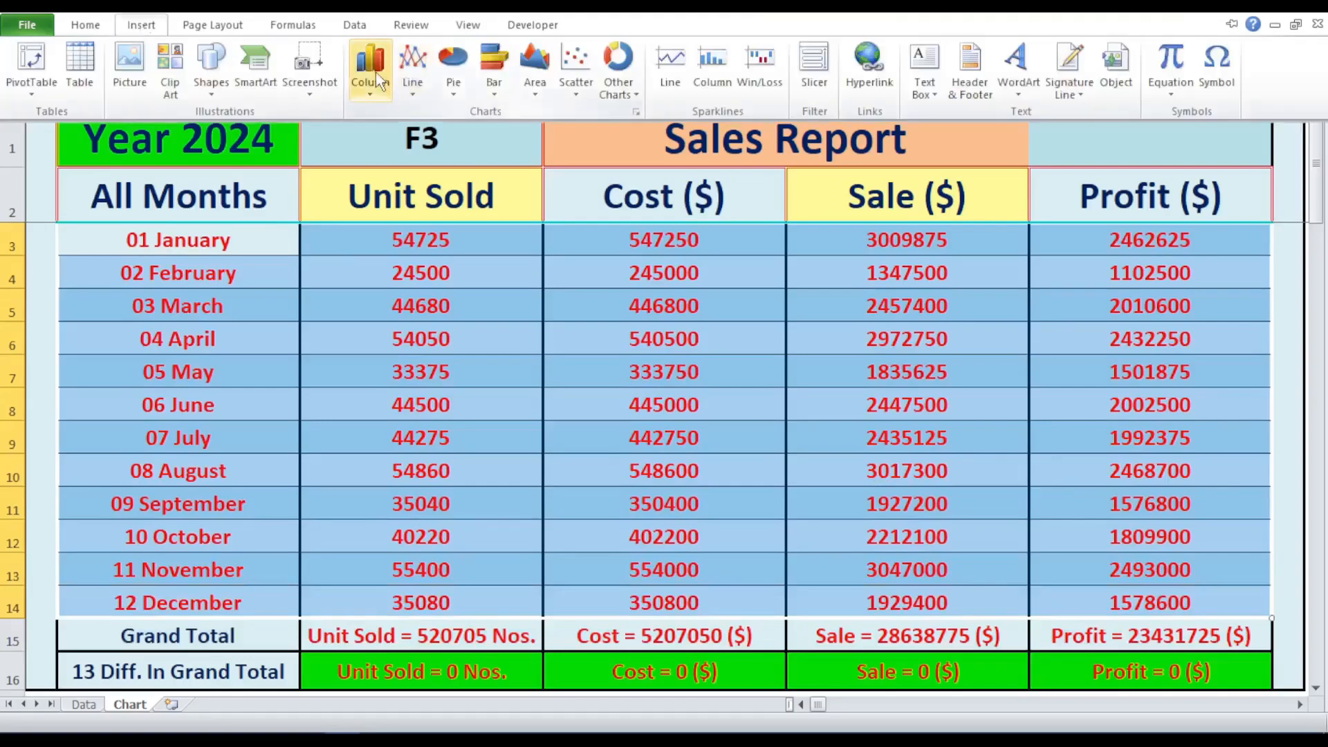
{"action": "left_click", "coordinate": [376, 71]}
{"action": "left_click", "coordinate": [390, 143]}
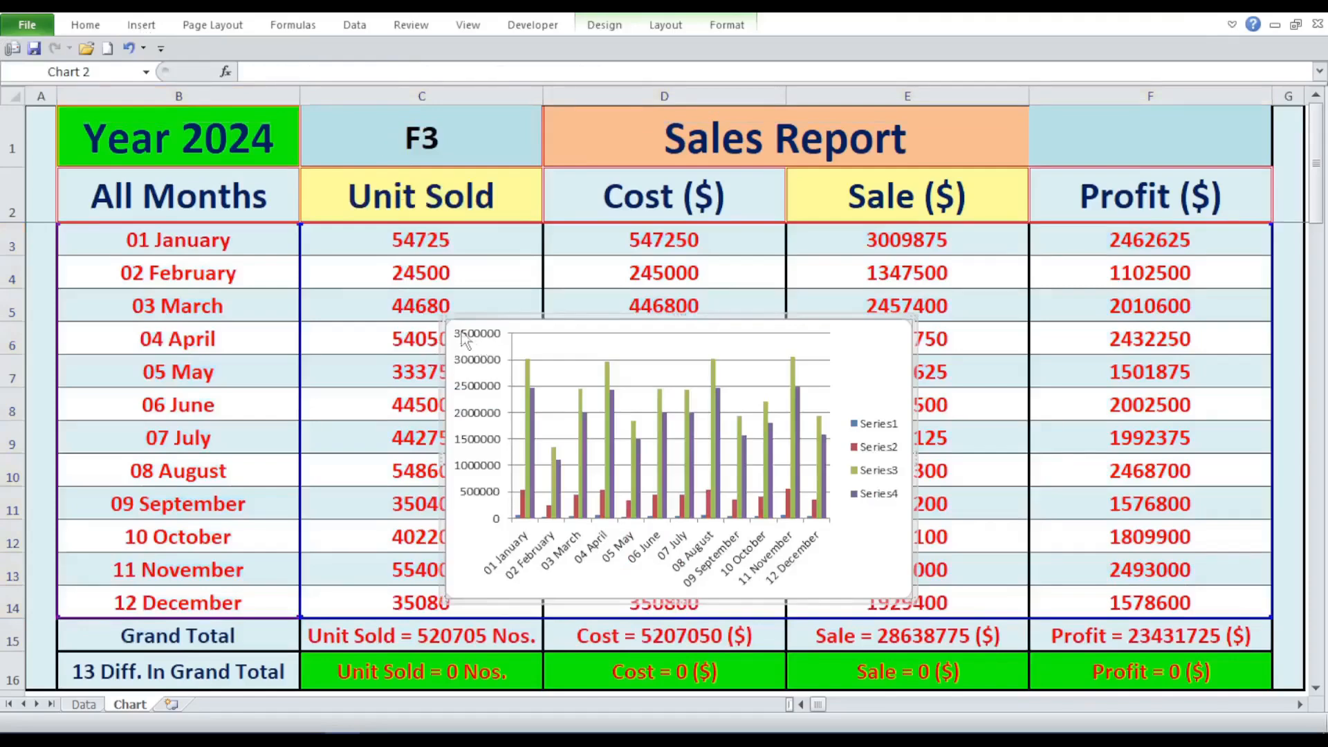
- Move the chart to start at C3 and enlarge it to cover columns C to F down to row 16
{"action": "left_click_drag", "start_coordinate": [449, 321], "coordinate": [306, 221]}
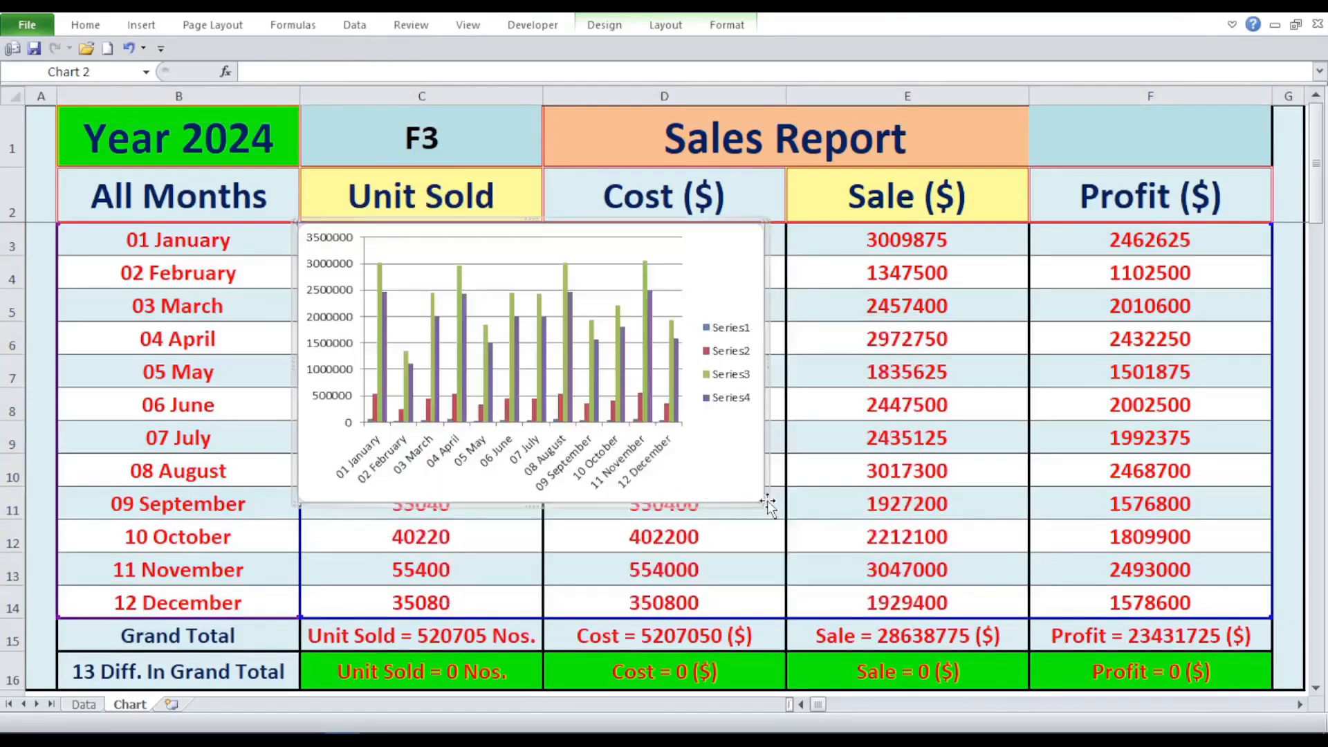
{"action": "left_click_drag", "start_coordinate": [768, 504], "coordinate": [1273, 652]}
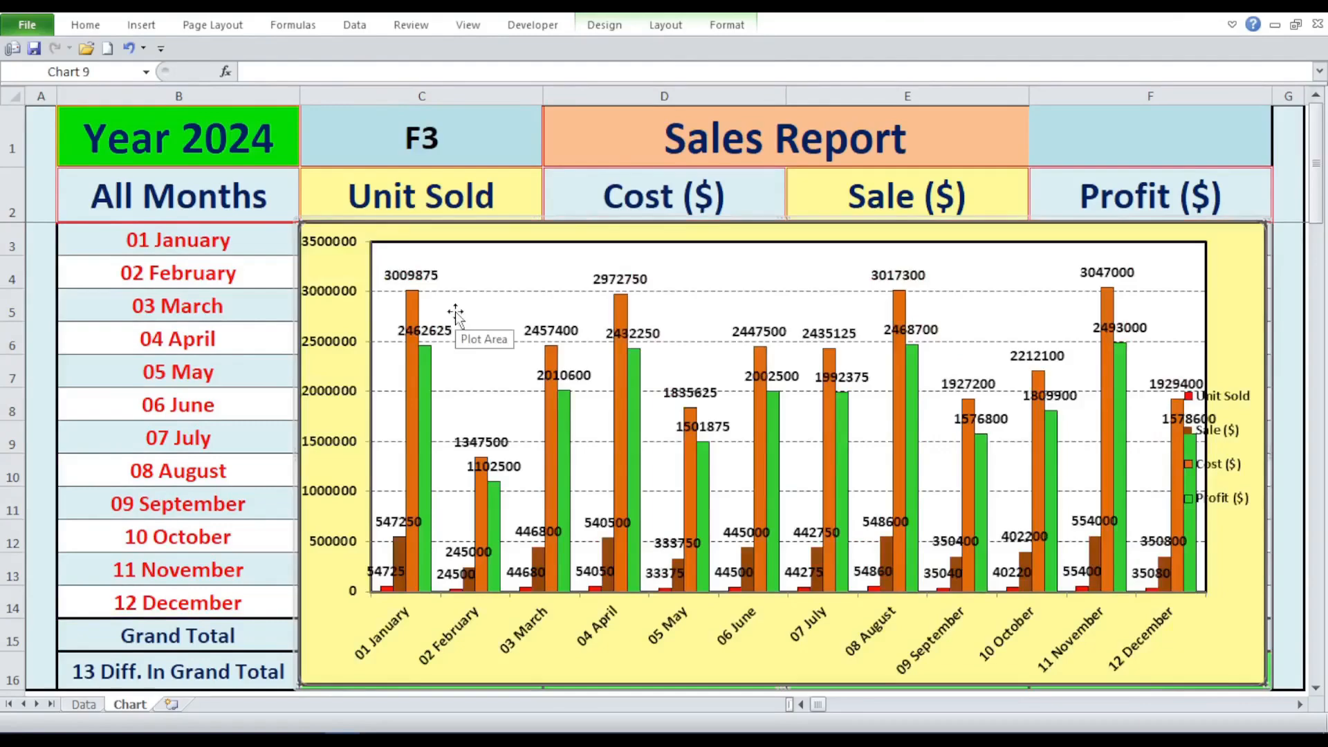
{"action": "left_click", "coordinate": [1286, 124]}
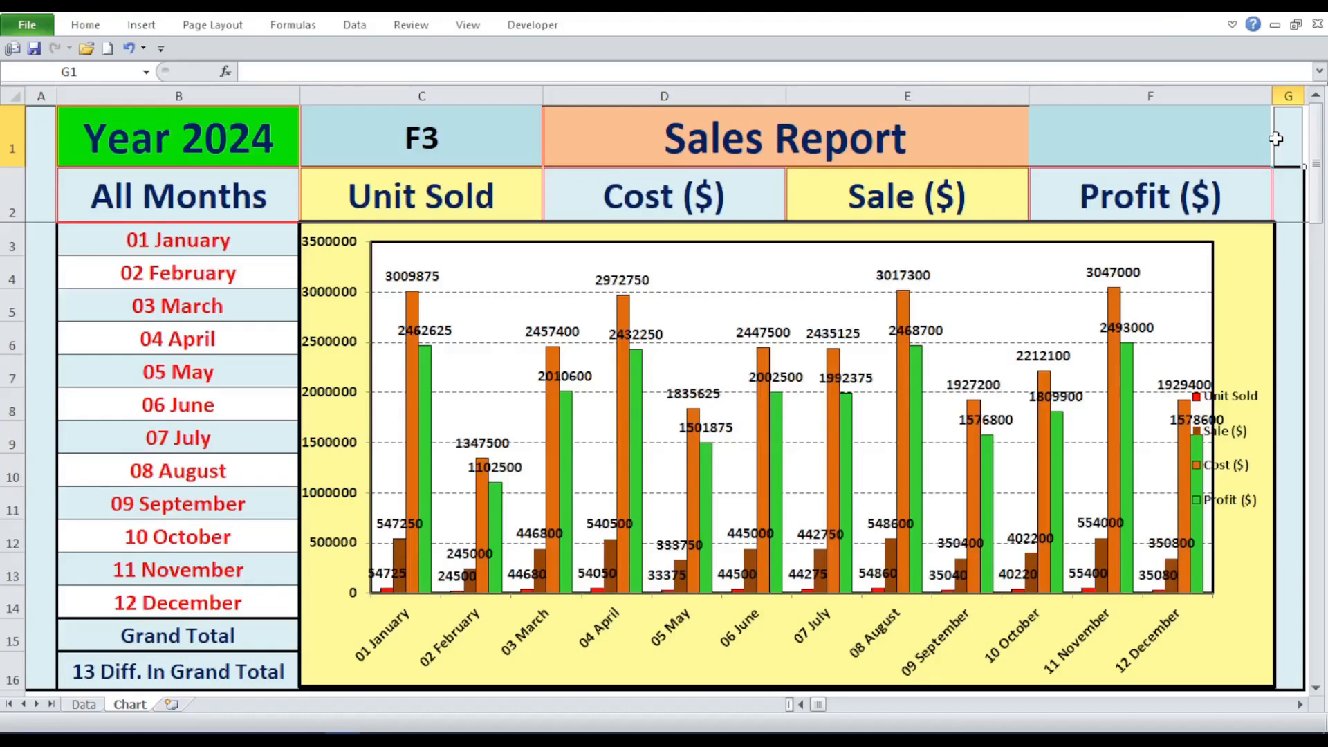
- Go through the year, month, Unit Sold, Cost, Sale and Profit selectors above the chart
{"action": "left_click", "coordinate": [206, 141]}
{"action": "left_click", "coordinate": [225, 182]}
{"action": "left_click", "coordinate": [362, 189]}
{"action": "left_click", "coordinate": [628, 173]}
{"action": "left_click", "coordinate": [899, 203]}
{"action": "left_click", "coordinate": [1135, 215]}
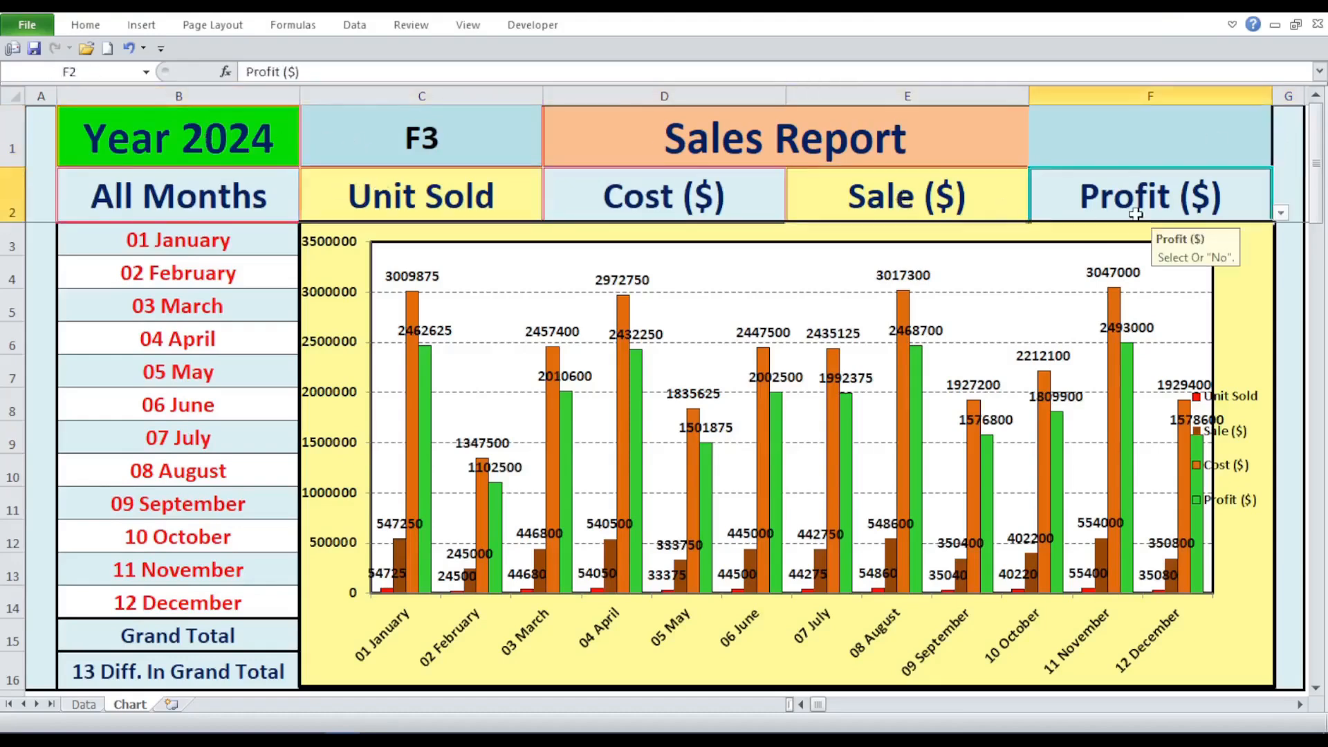
- Switch the year selector in B1 to 2023, 2022 and finally 2021 to update the chart
{"action": "left_click", "coordinate": [206, 149]}
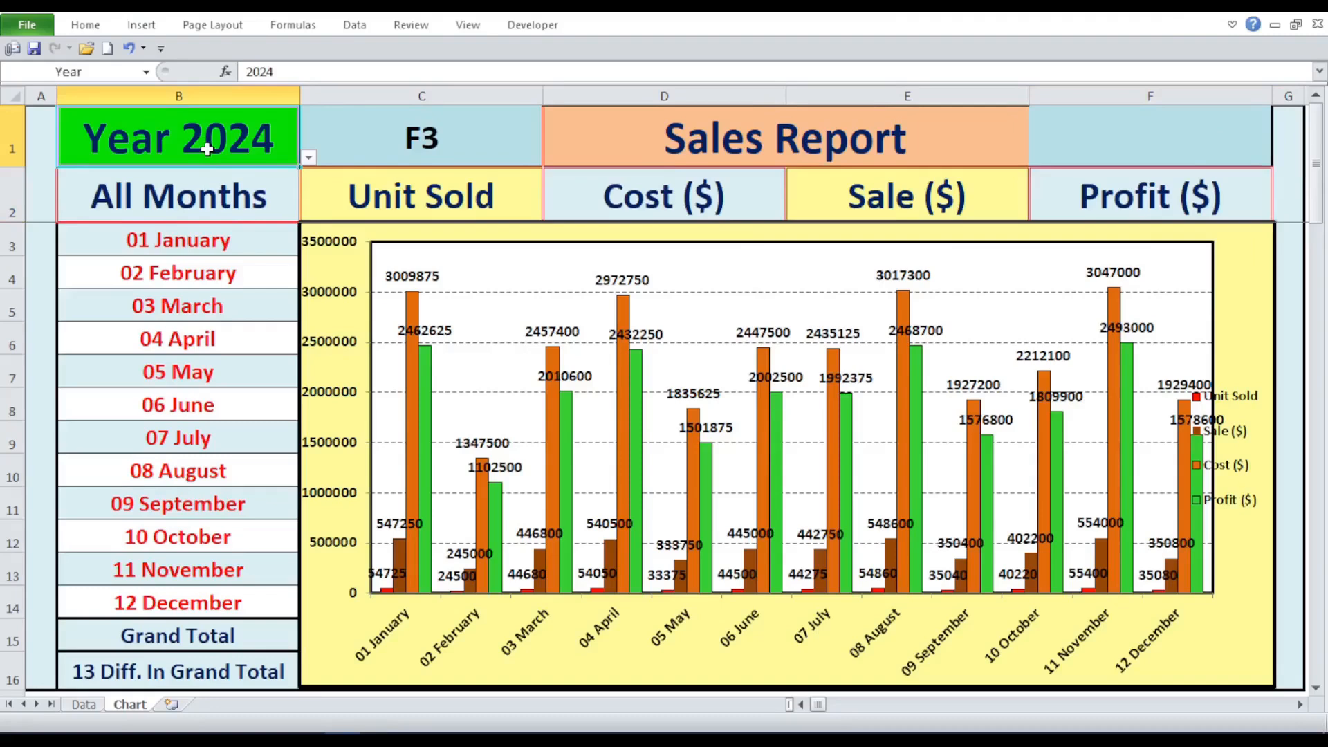
{"action": "left_click", "coordinate": [309, 158]}
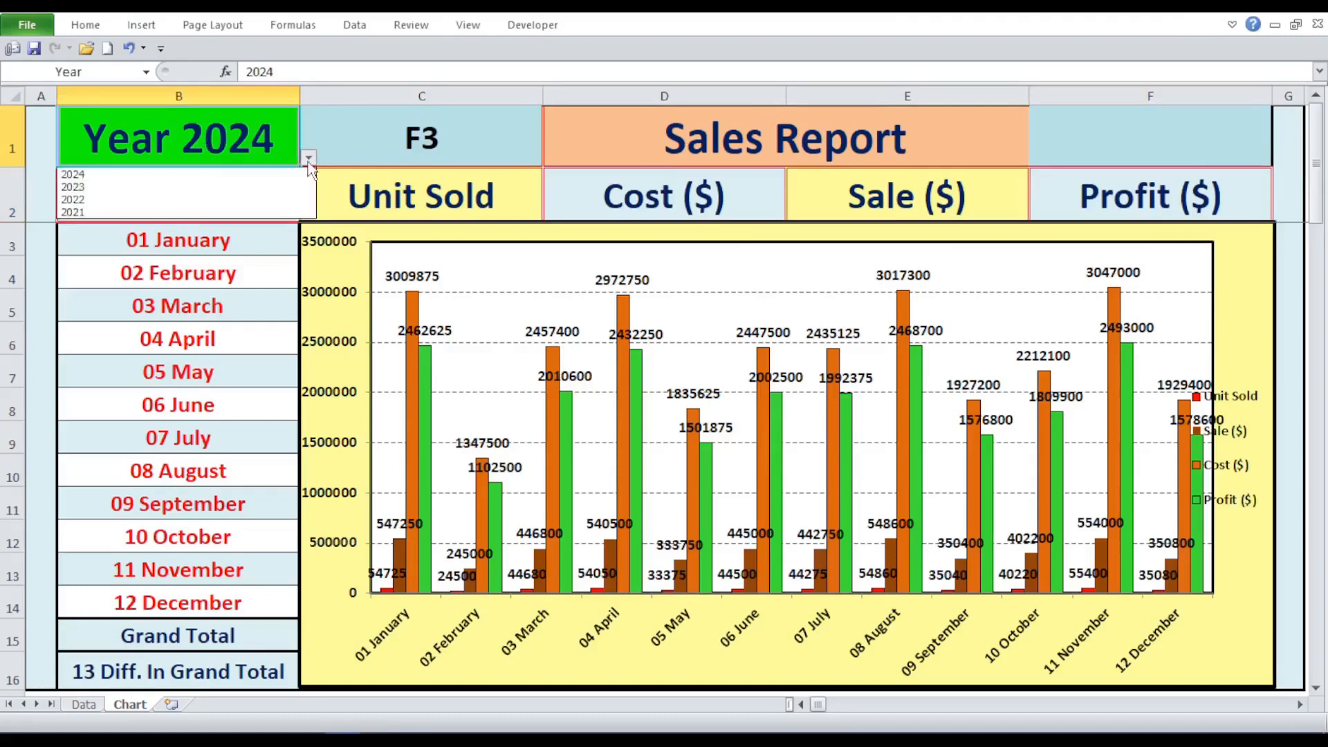
{"action": "left_click", "coordinate": [278, 187]}
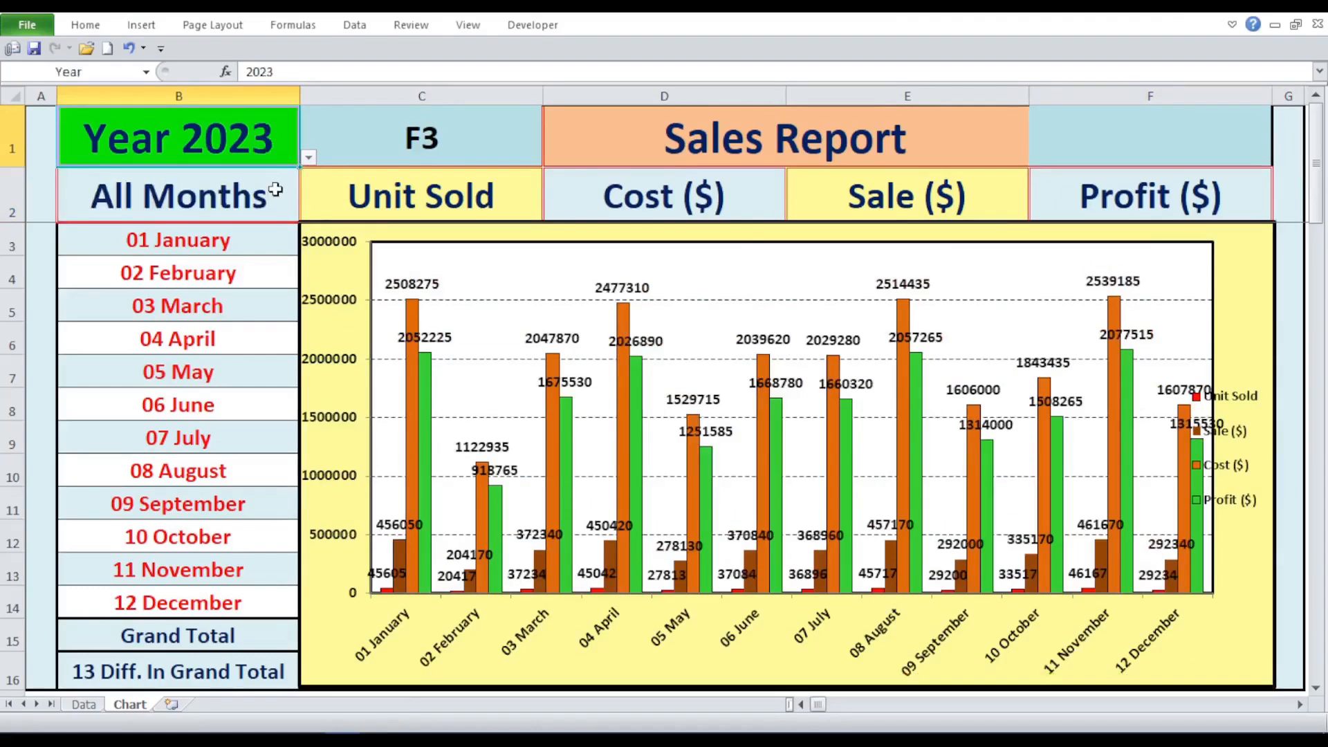
{"action": "left_click", "coordinate": [308, 158]}
{"action": "left_click", "coordinate": [260, 200]}
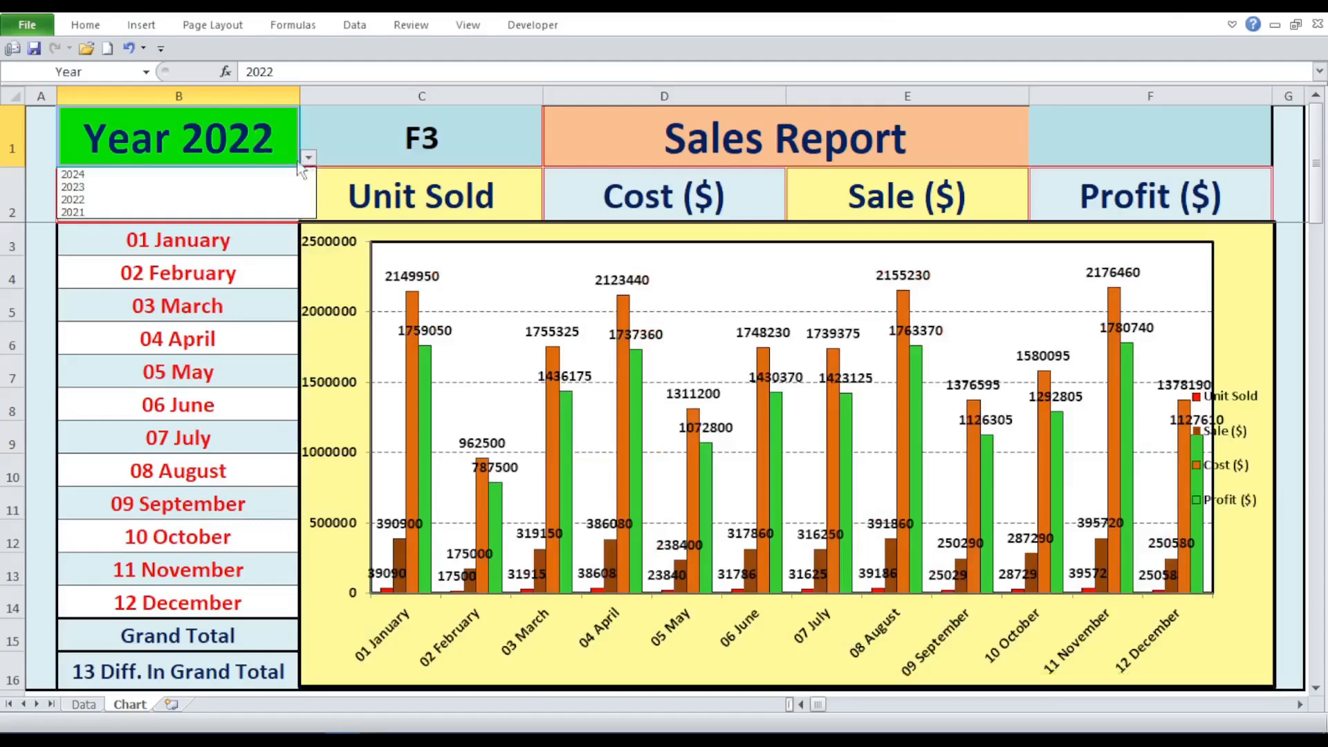
{"action": "left_click", "coordinate": [246, 213]}
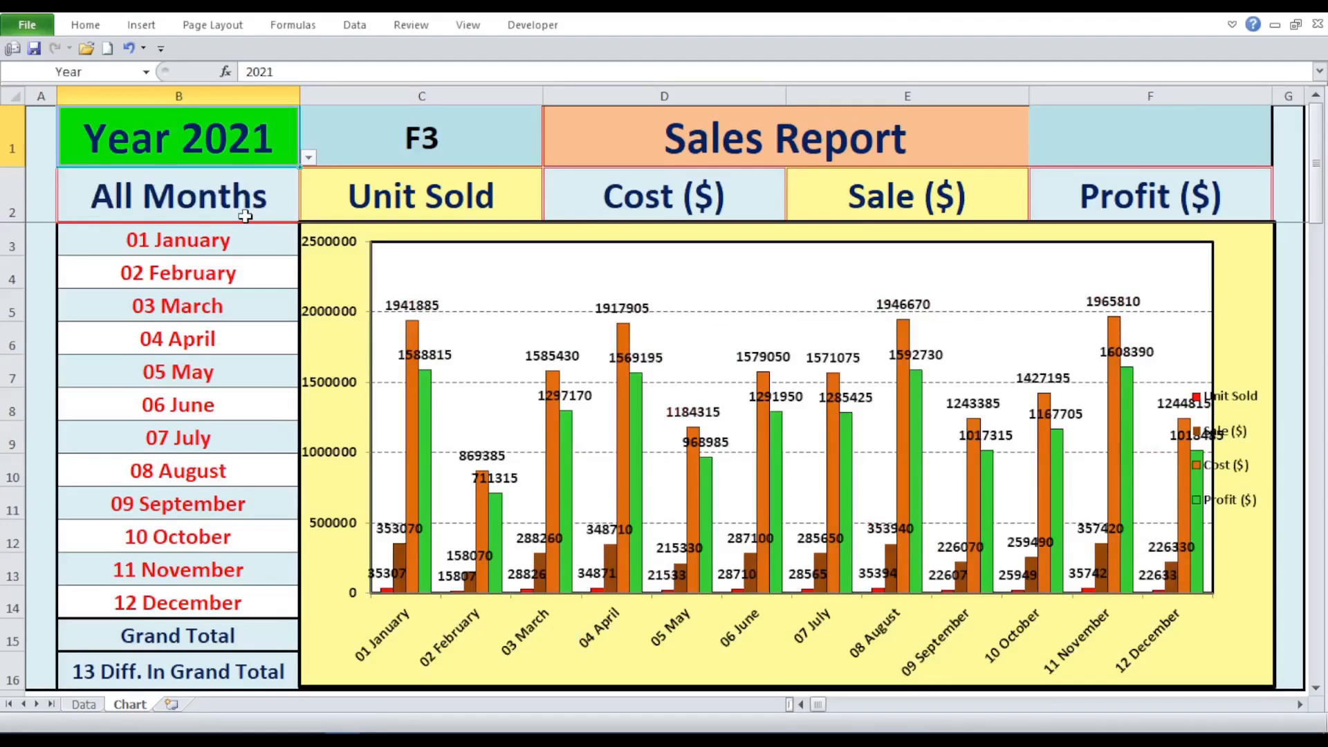
- Filter the chart with the month selector in B2 to January, to February, and back to All Months
{"action": "left_click", "coordinate": [250, 189]}
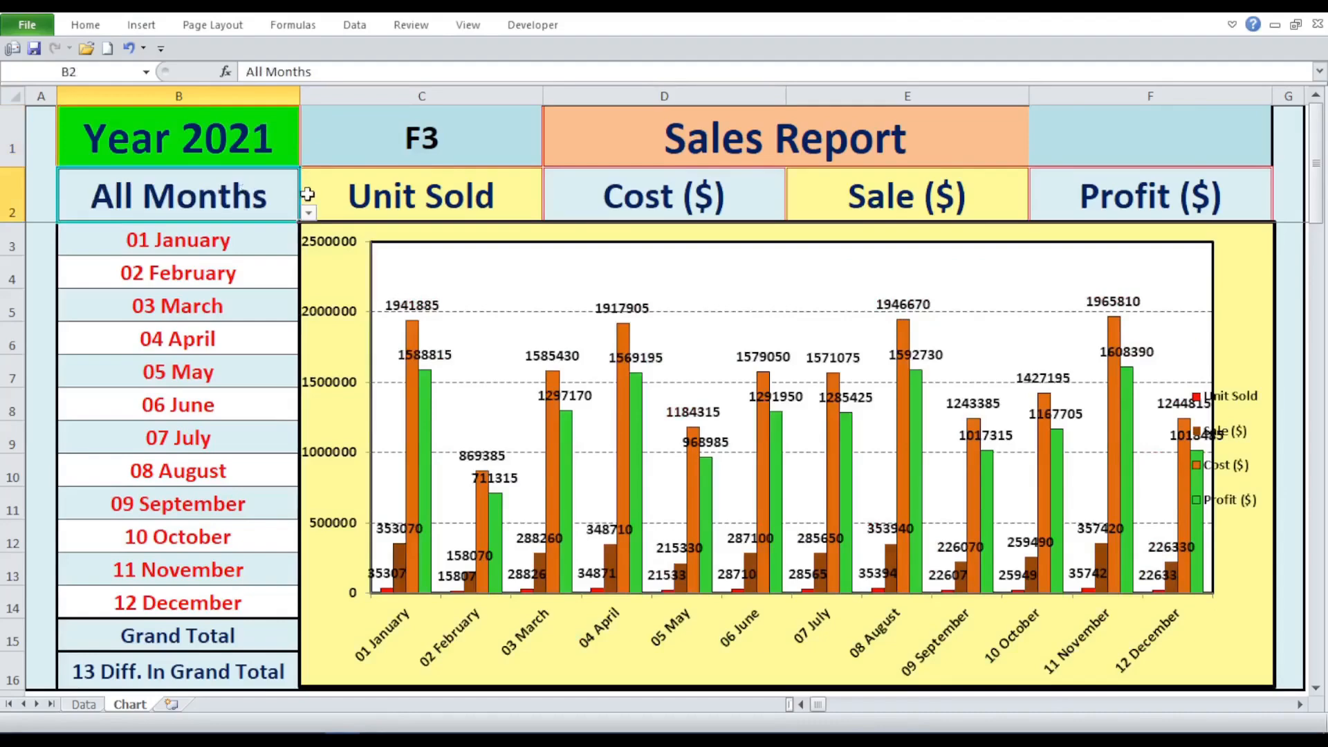
{"action": "left_click", "coordinate": [308, 212]}
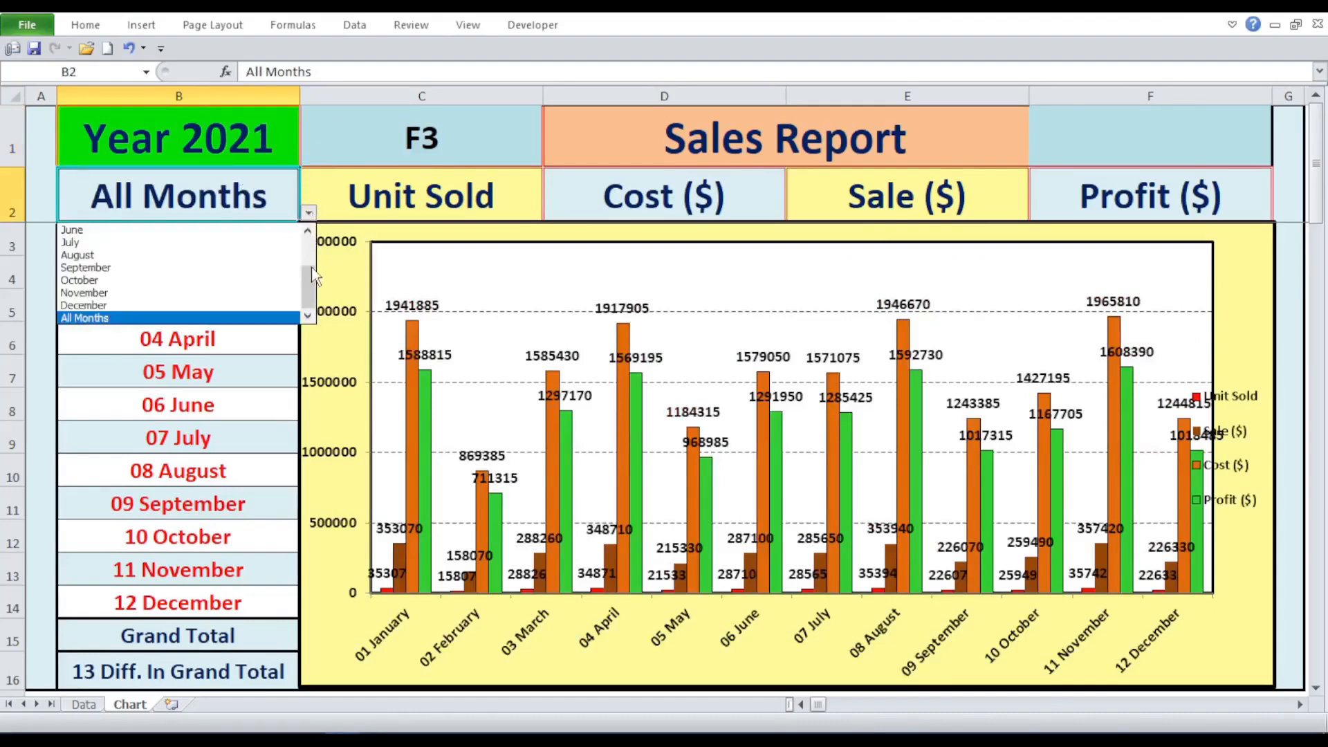
{"action": "left_click_drag", "start_coordinate": [313, 275], "coordinate": [309, 247]}
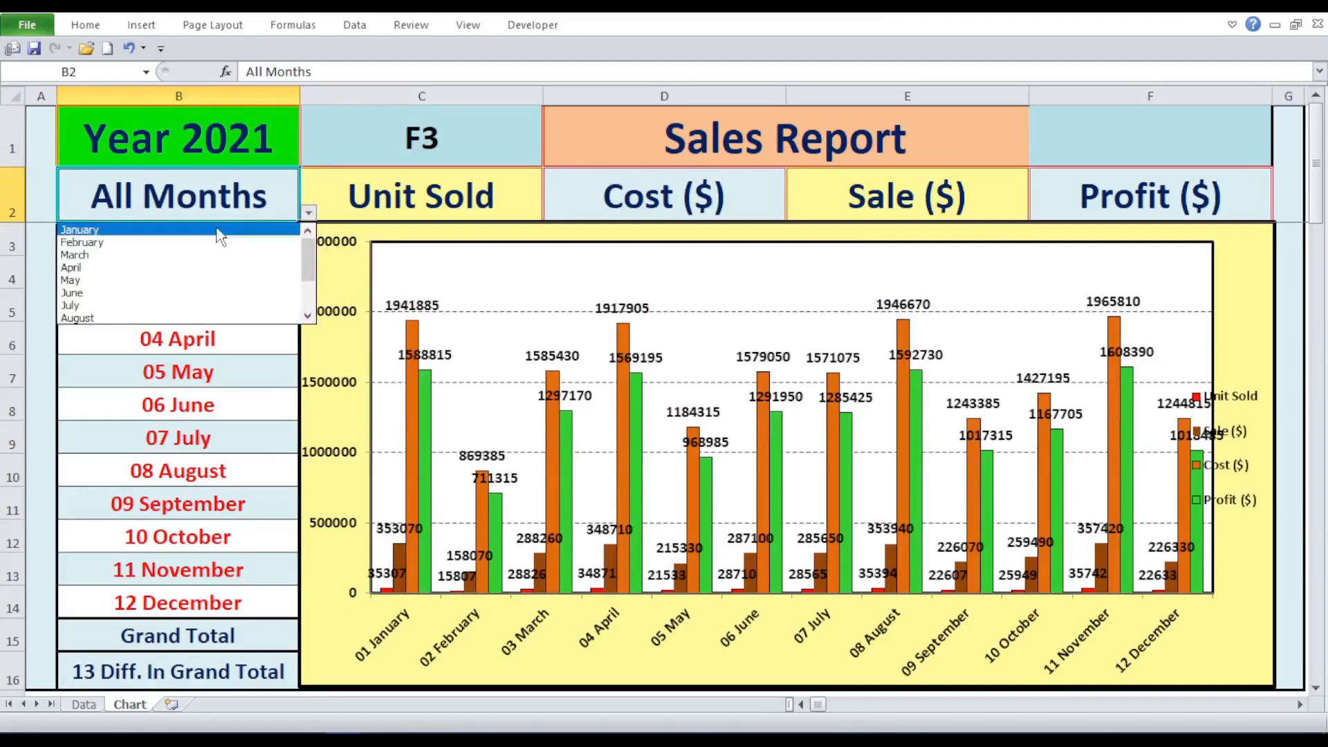
{"action": "left_click", "coordinate": [218, 229]}
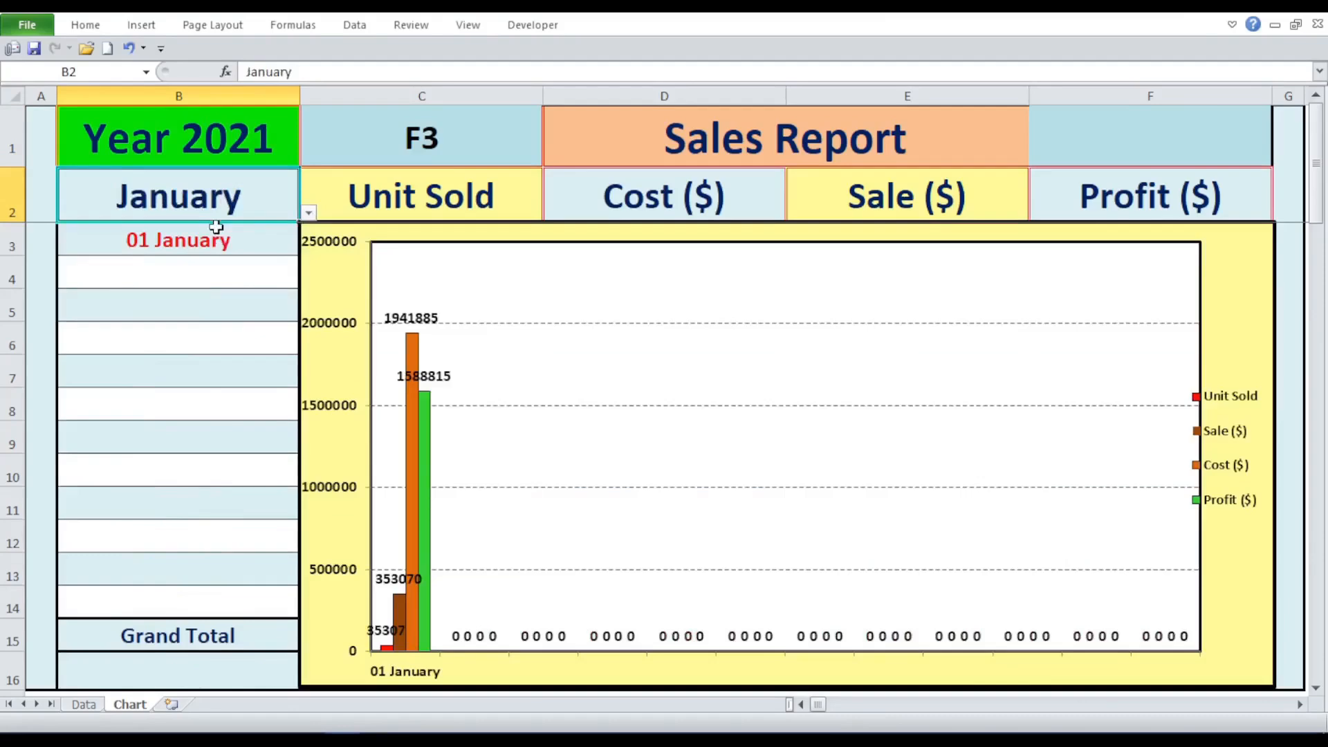
{"action": "left_click", "coordinate": [308, 214]}
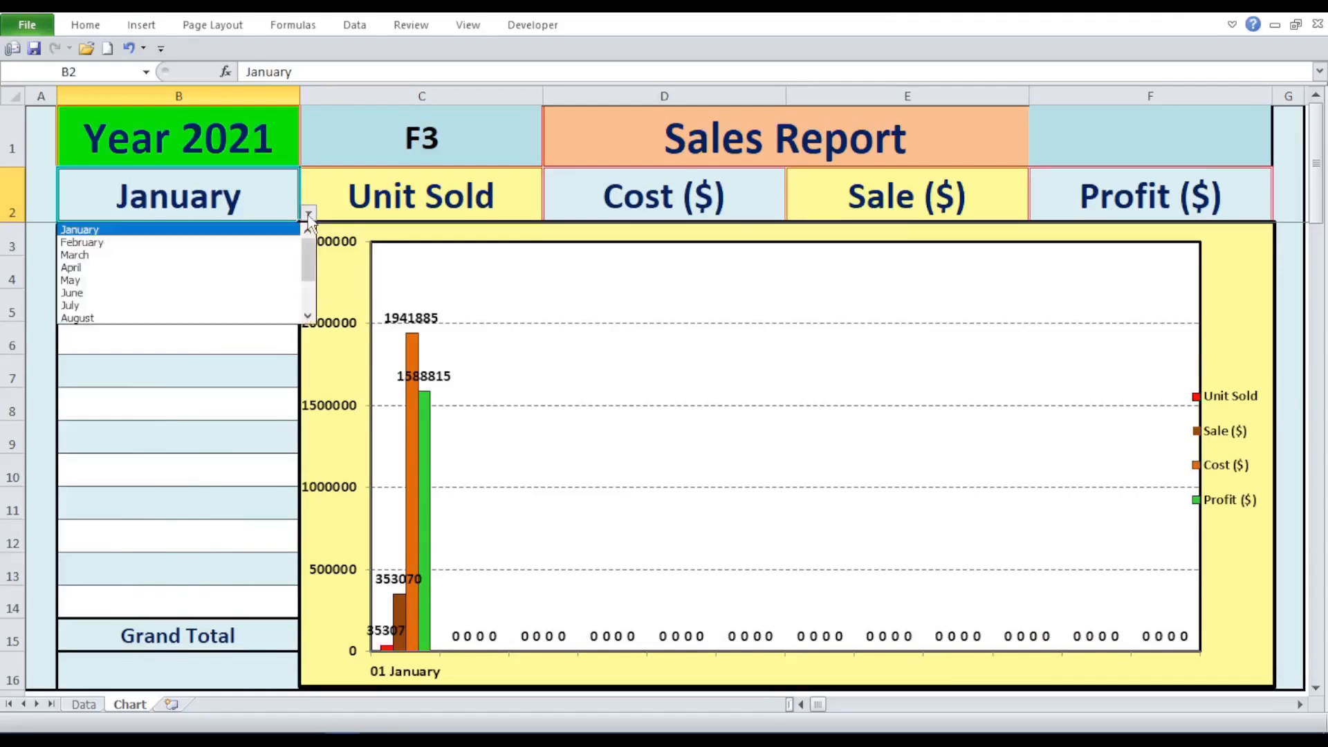
{"action": "left_click", "coordinate": [270, 243]}
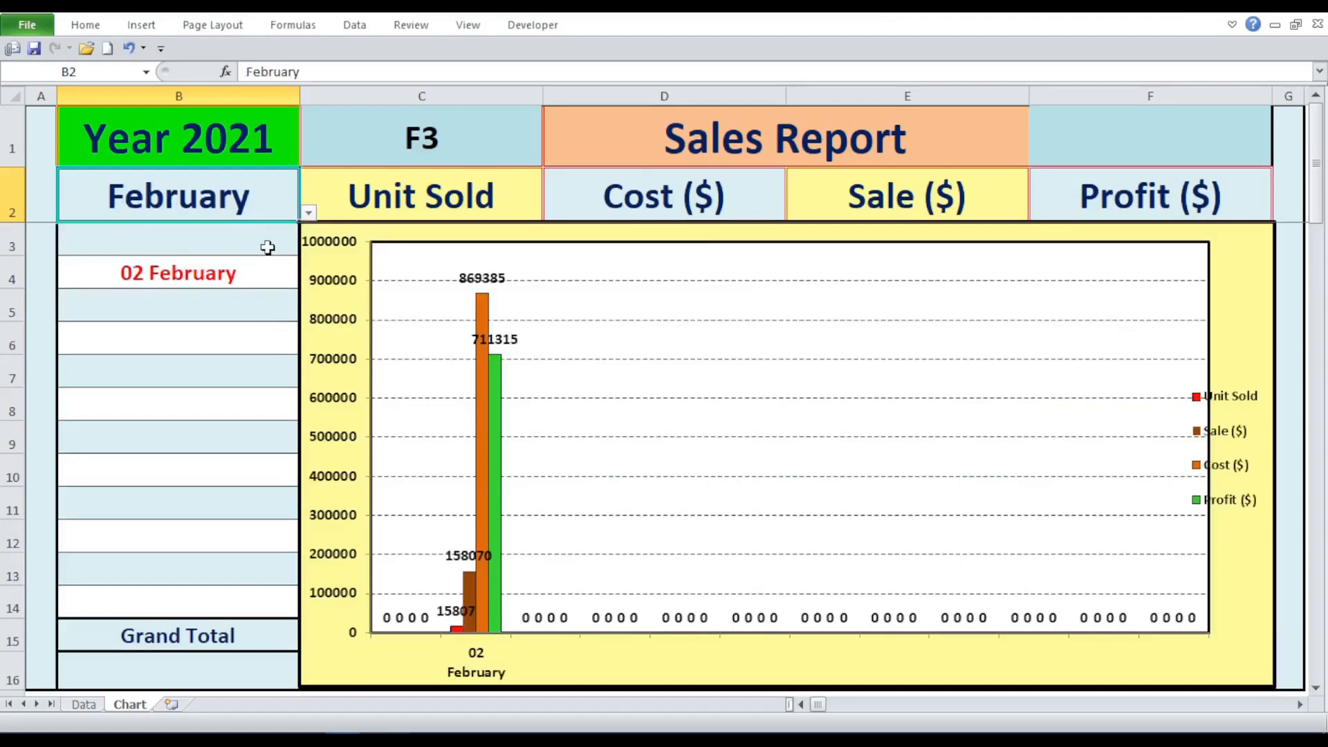
{"action": "left_click", "coordinate": [309, 214]}
{"action": "left_click_drag", "start_coordinate": [312, 260], "coordinate": [307, 301]}
{"action": "left_click", "coordinate": [182, 318]}
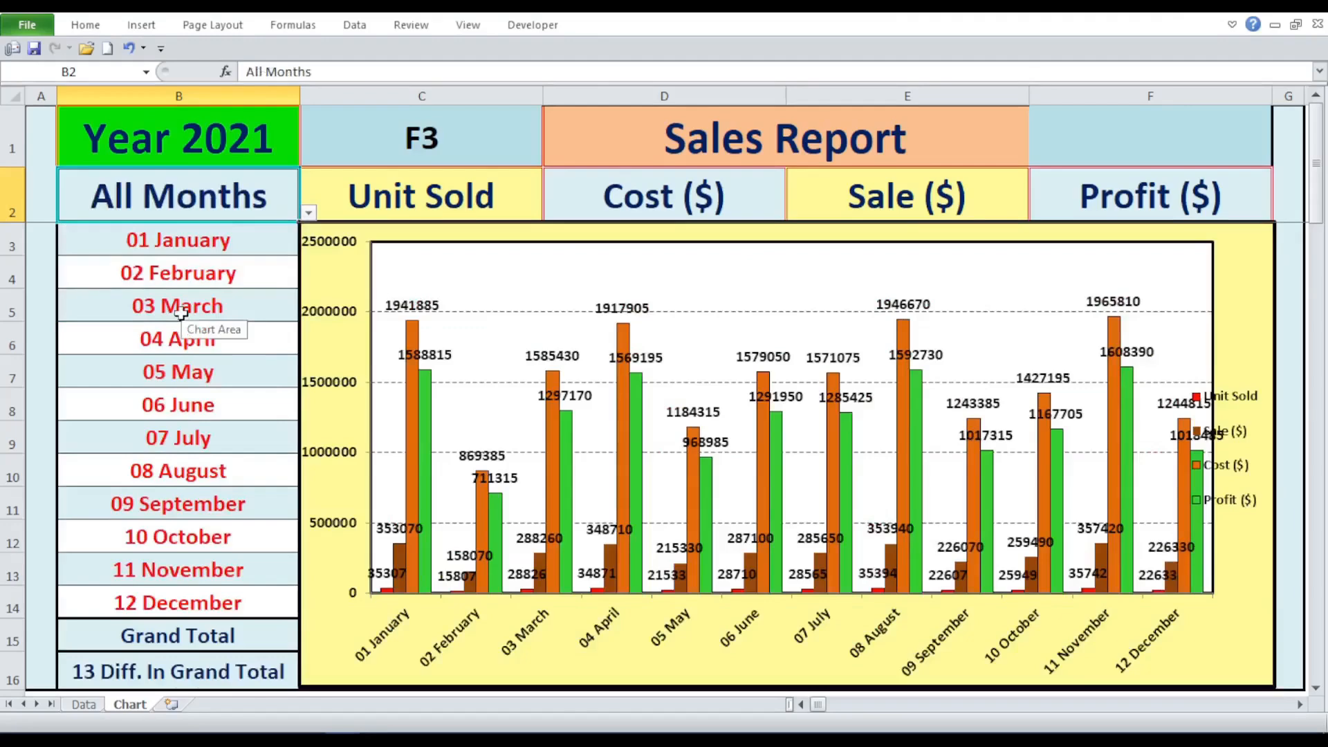
- Set the Cost, Sale and Profit selectors in D2, E2 and F2 to No so the chart plots only Unit Sold
{"action": "left_click", "coordinate": [423, 191]}
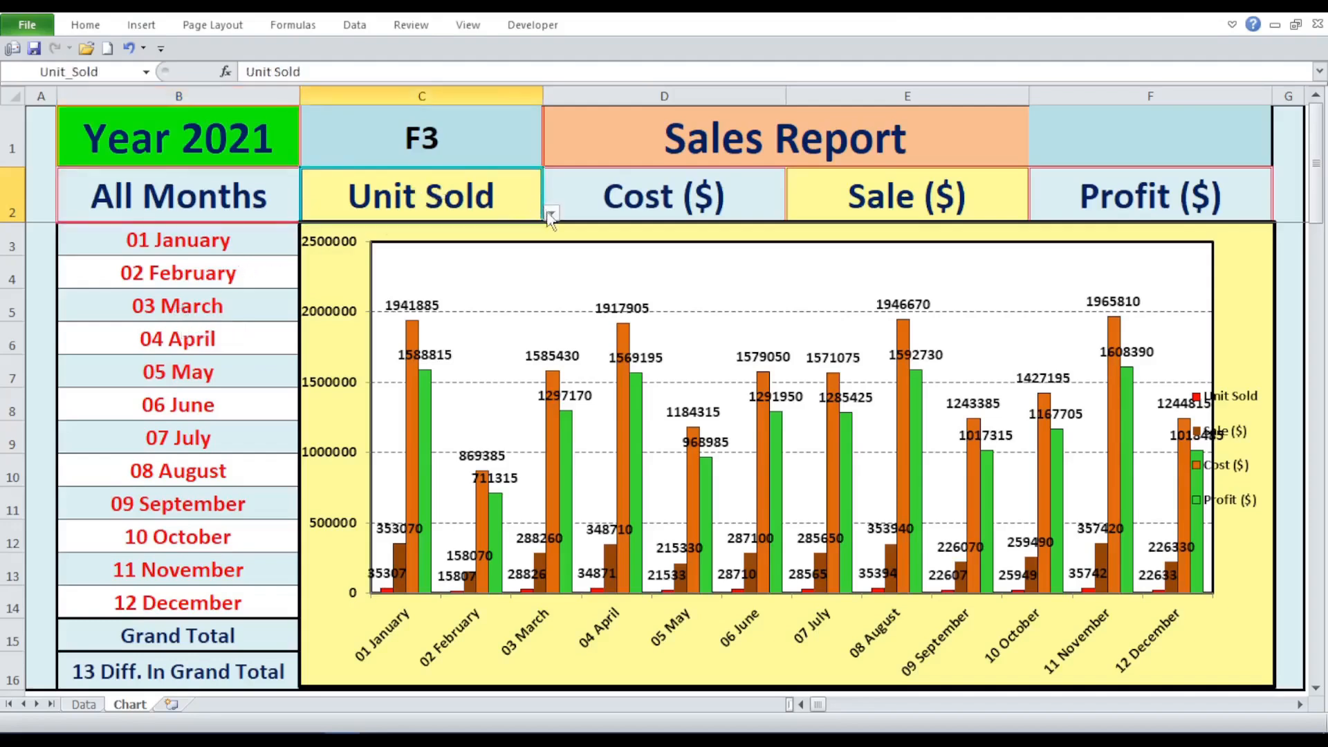
{"action": "left_click", "coordinate": [643, 195]}
{"action": "left_click", "coordinate": [795, 216]}
{"action": "left_click", "coordinate": [710, 243]}
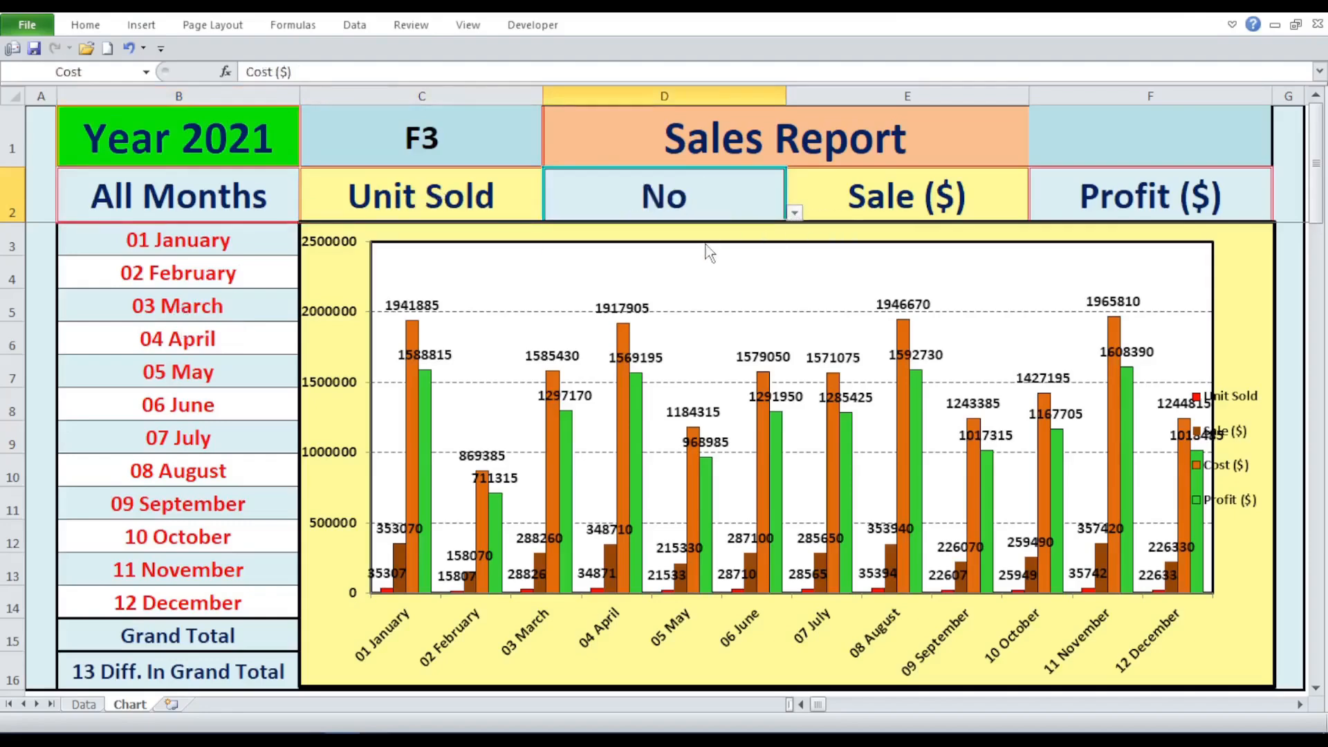
{"action": "left_click", "coordinate": [887, 208]}
{"action": "left_click", "coordinate": [1037, 213]}
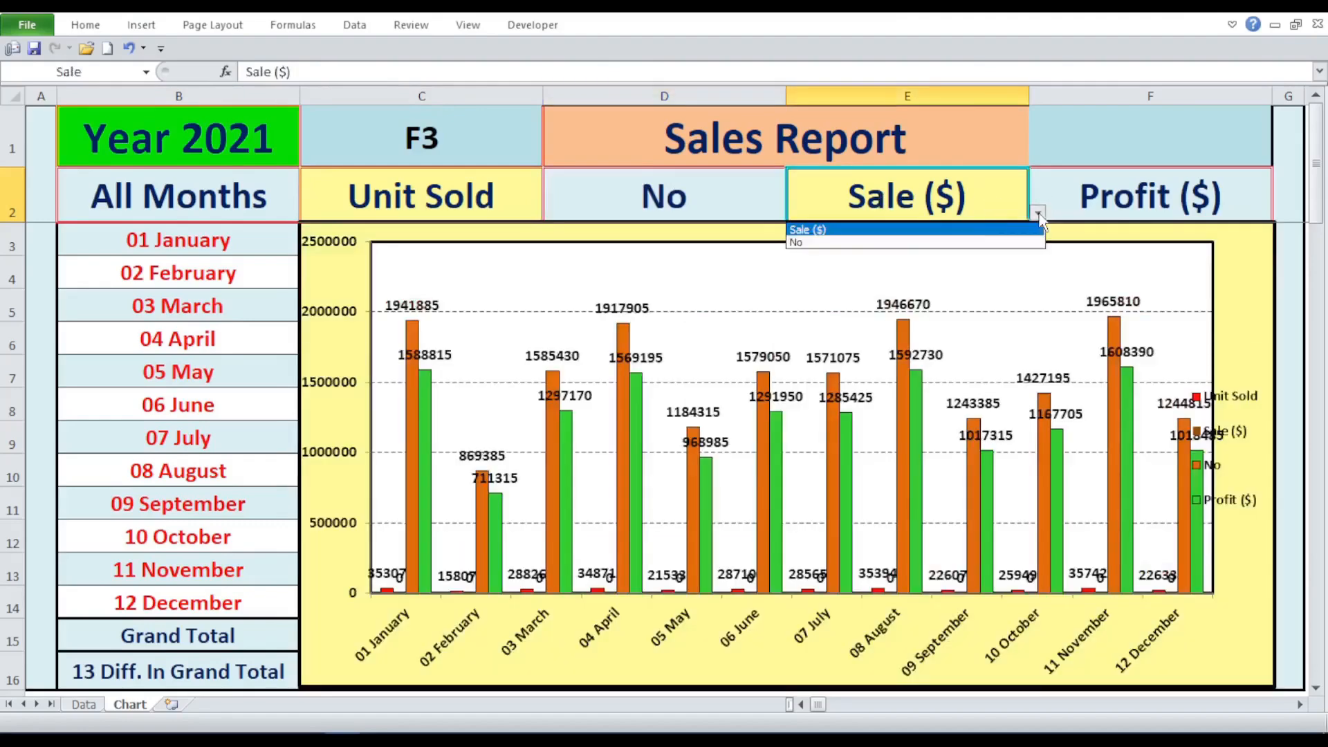
{"action": "left_click", "coordinate": [892, 244]}
{"action": "left_click", "coordinate": [1076, 195]}
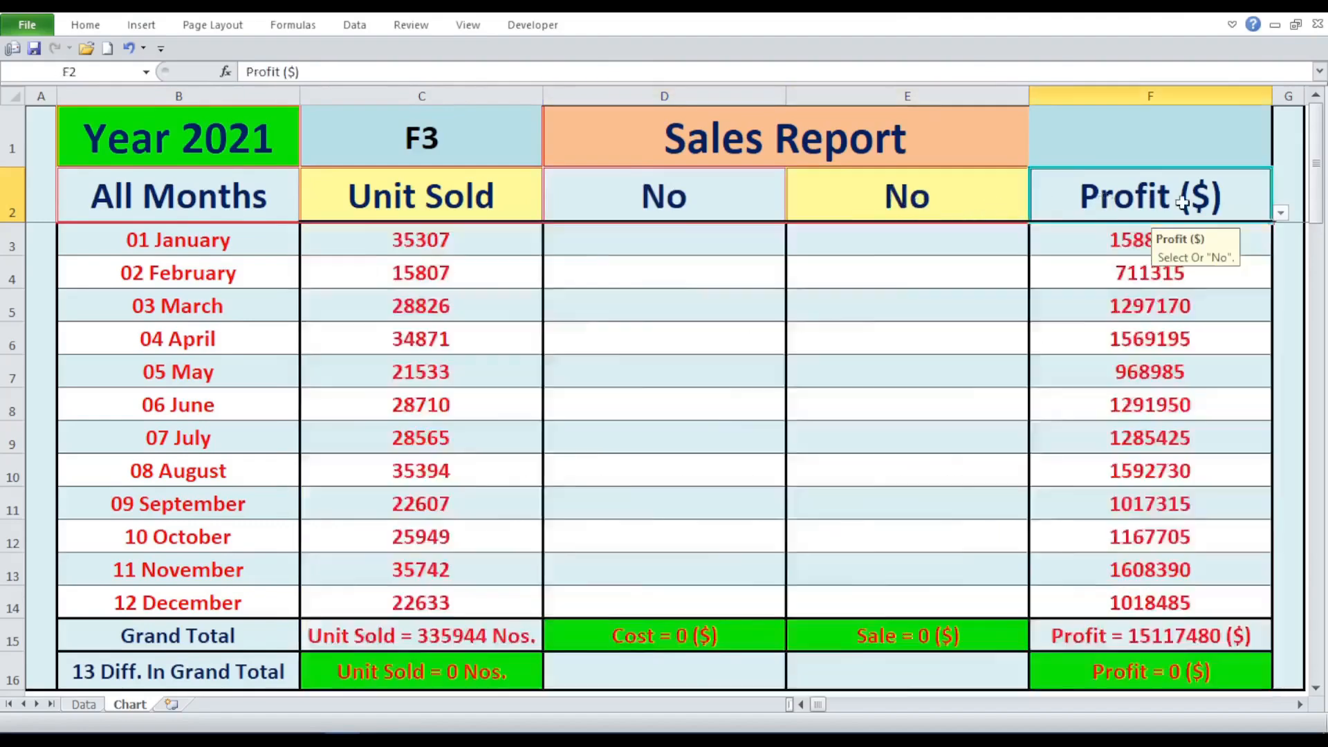
{"action": "left_click", "coordinate": [1280, 214]}
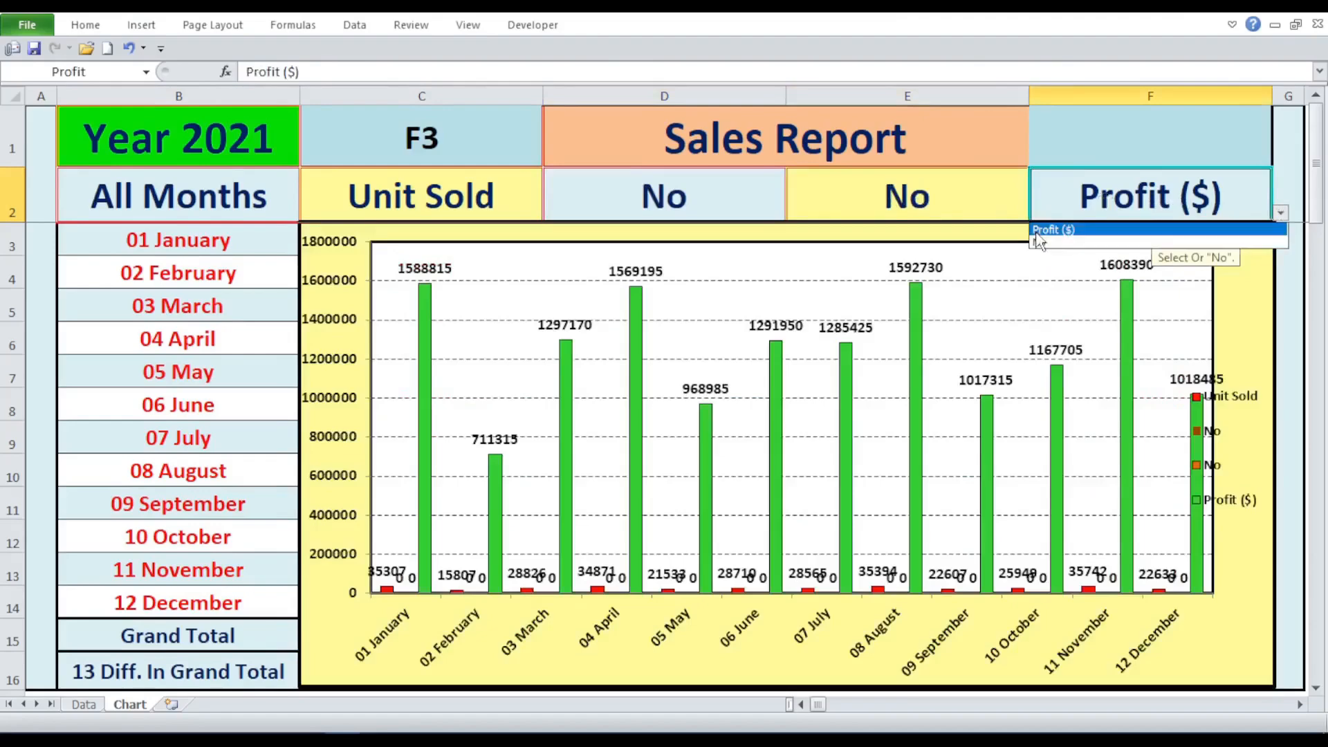
{"action": "left_click", "coordinate": [1037, 242]}
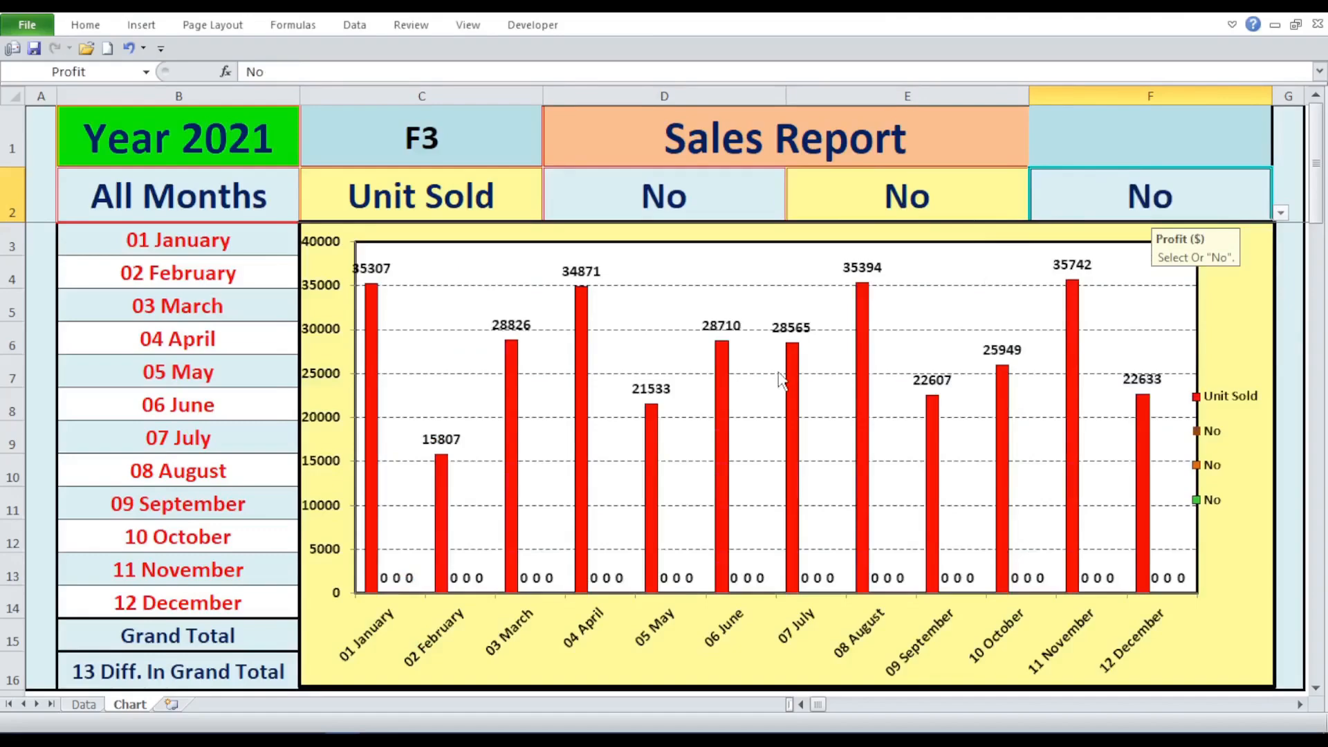
- Set the selector in D2 to Cost ($) and the Unit Sold selector in C2 to No to chart only cost
{"action": "left_click", "coordinate": [633, 180]}
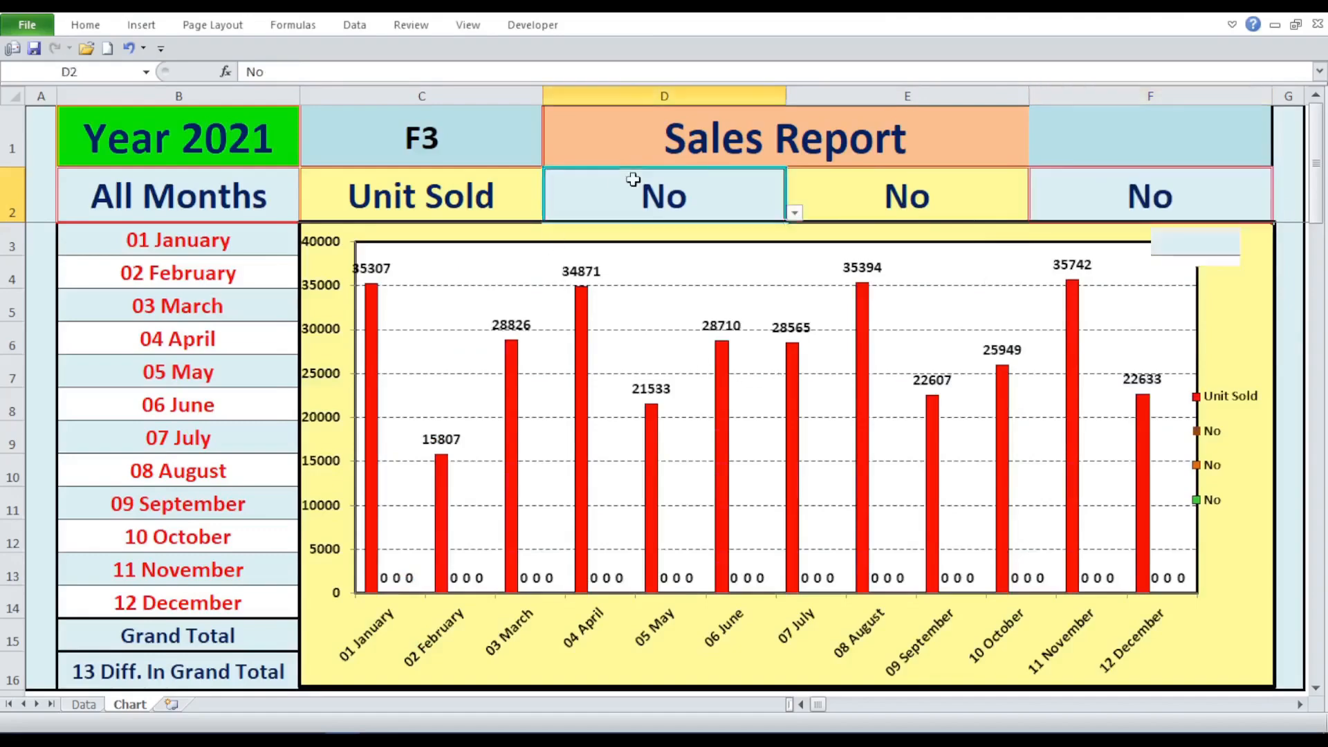
{"action": "left_click", "coordinate": [795, 212]}
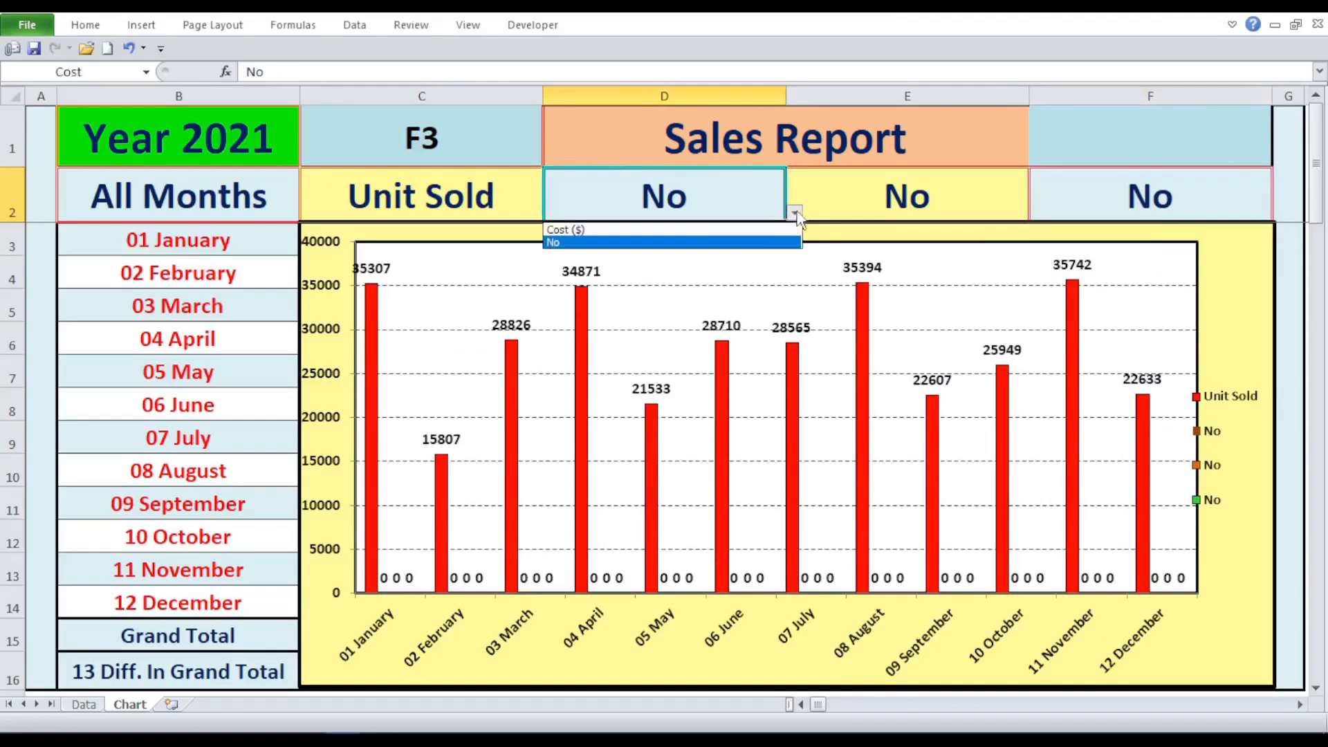
{"action": "left_click", "coordinate": [712, 231]}
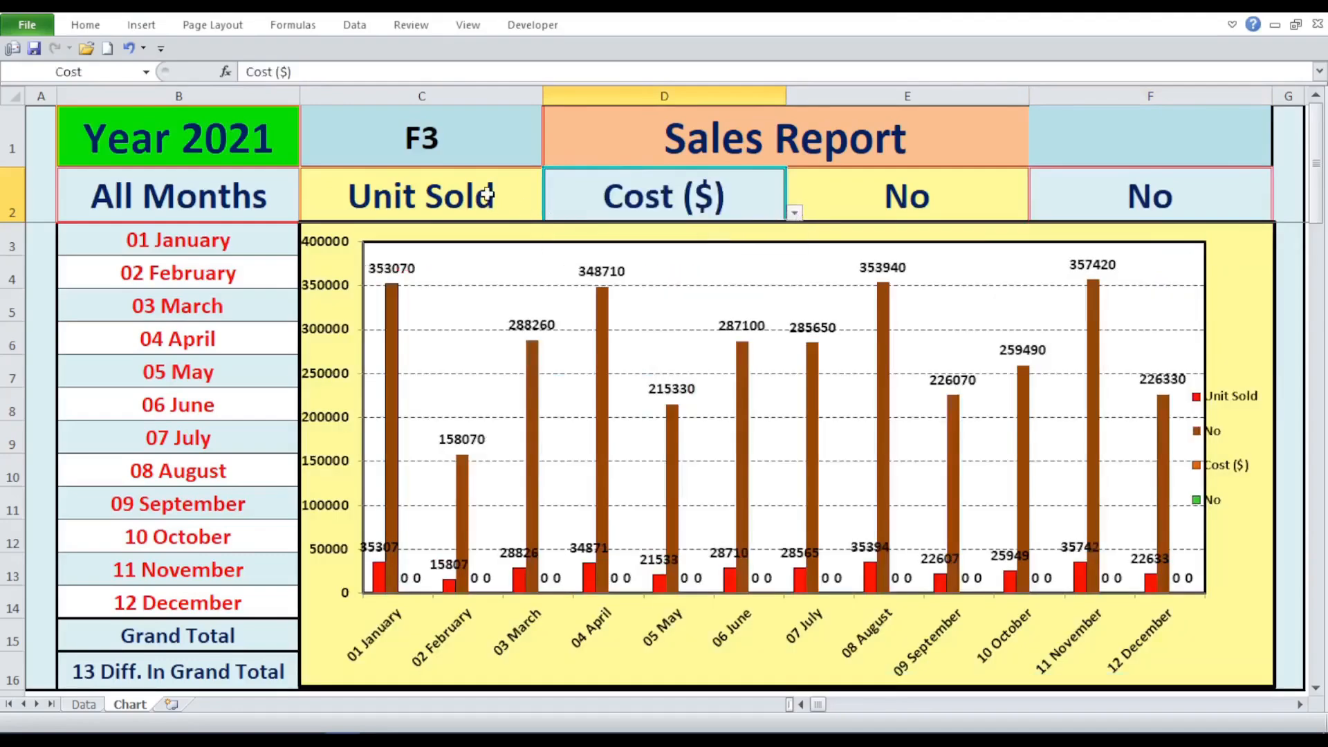
{"action": "left_click", "coordinate": [486, 195]}
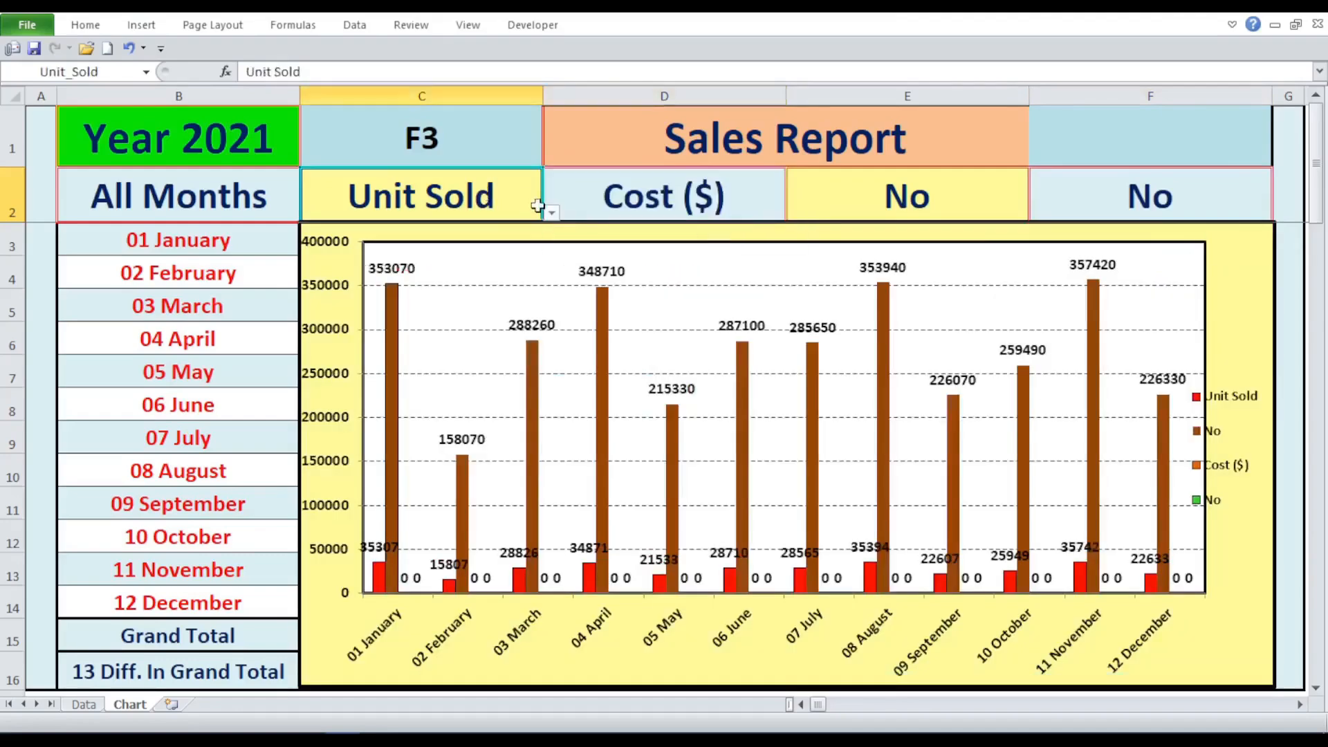
{"action": "left_click", "coordinate": [552, 213]}
{"action": "left_click", "coordinate": [442, 235]}
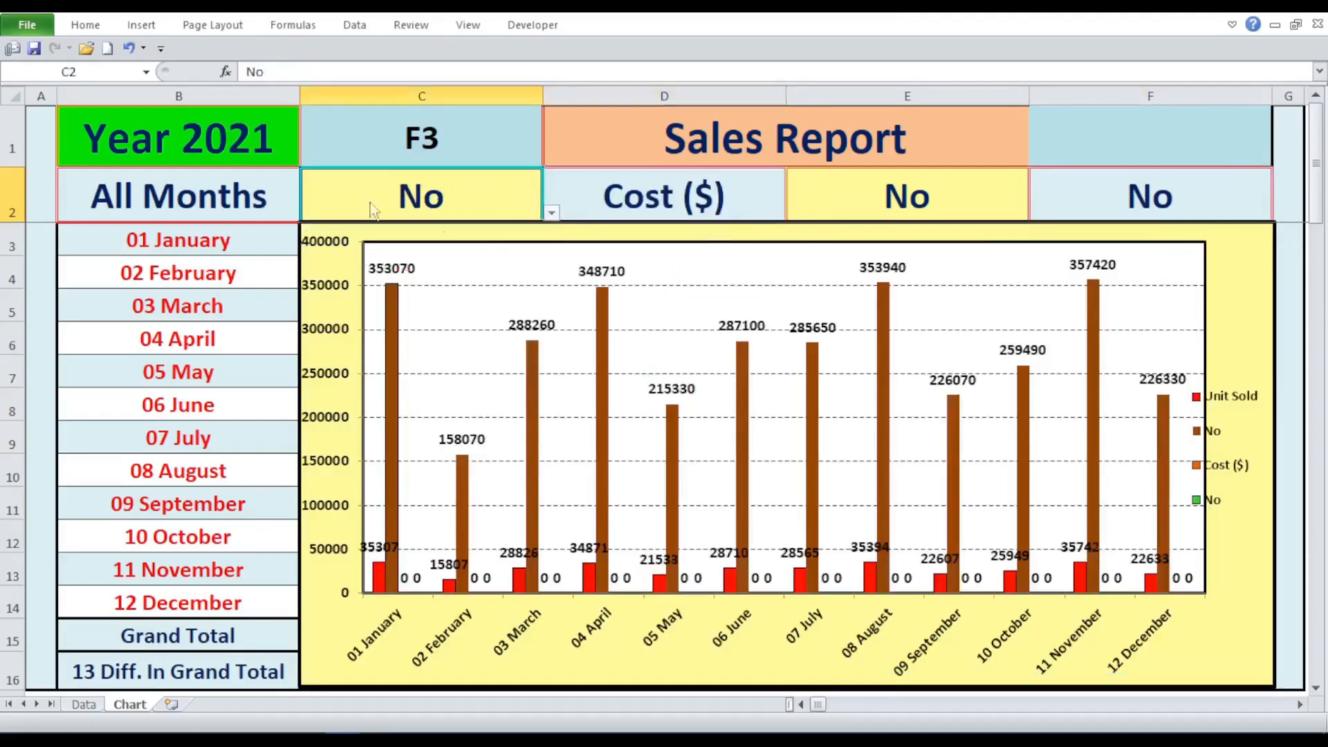
- Switch the year selector in B1 to 2022 and then 2023 to update the cost chart
{"action": "left_click", "coordinate": [288, 151]}
{"action": "left_click", "coordinate": [306, 159]}
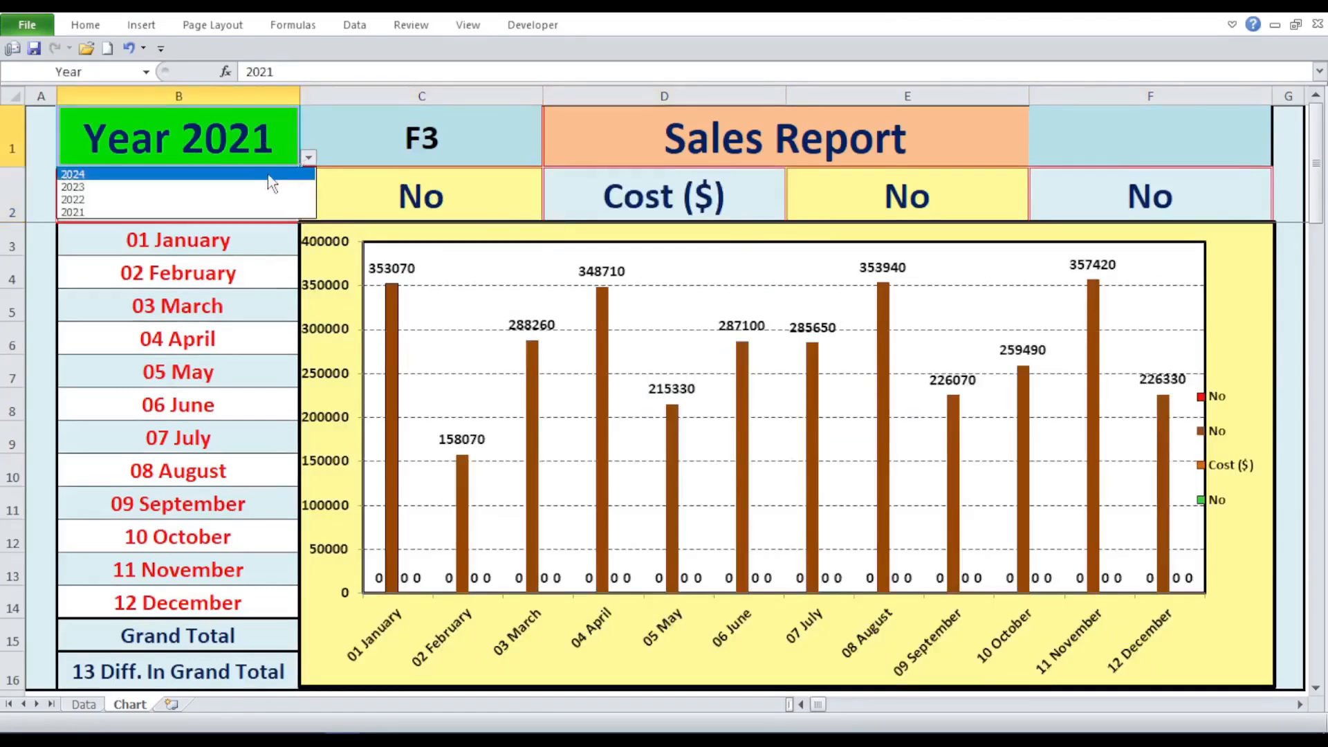
{"action": "left_click", "coordinate": [269, 202]}
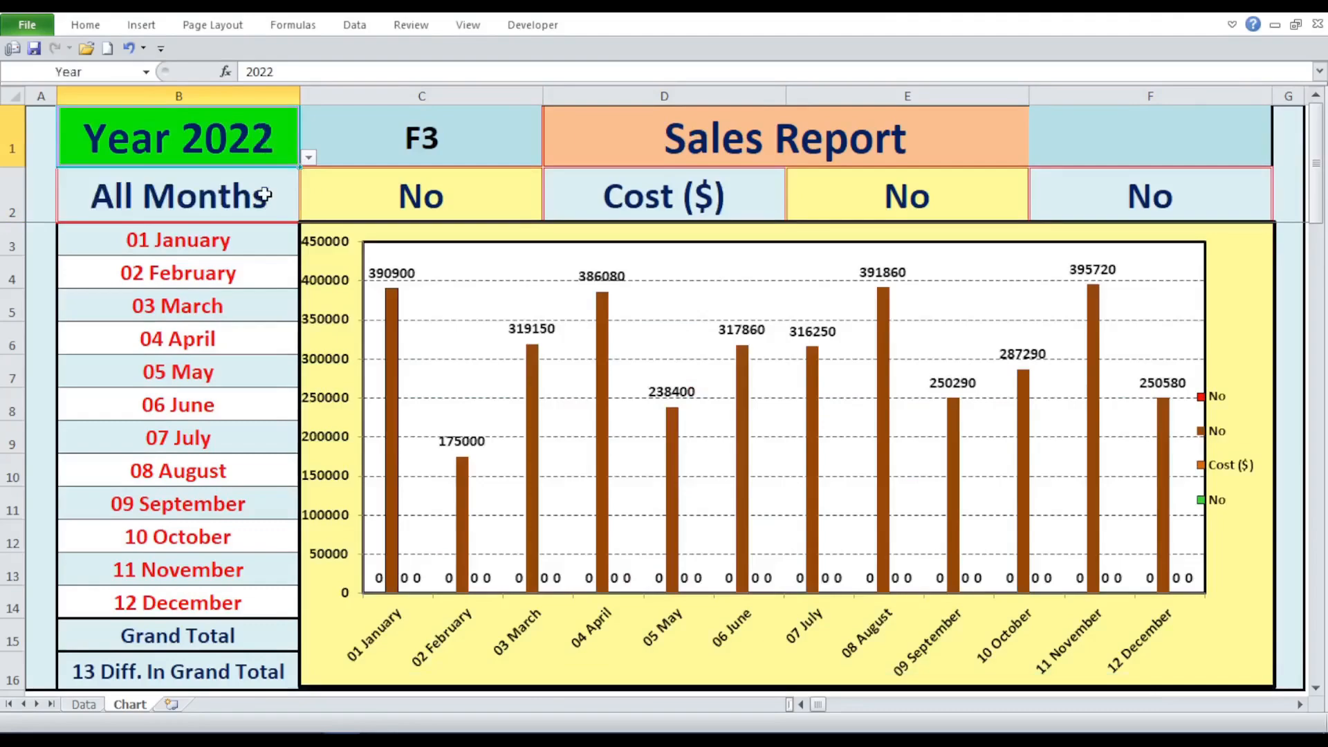
{"action": "left_click", "coordinate": [308, 158]}
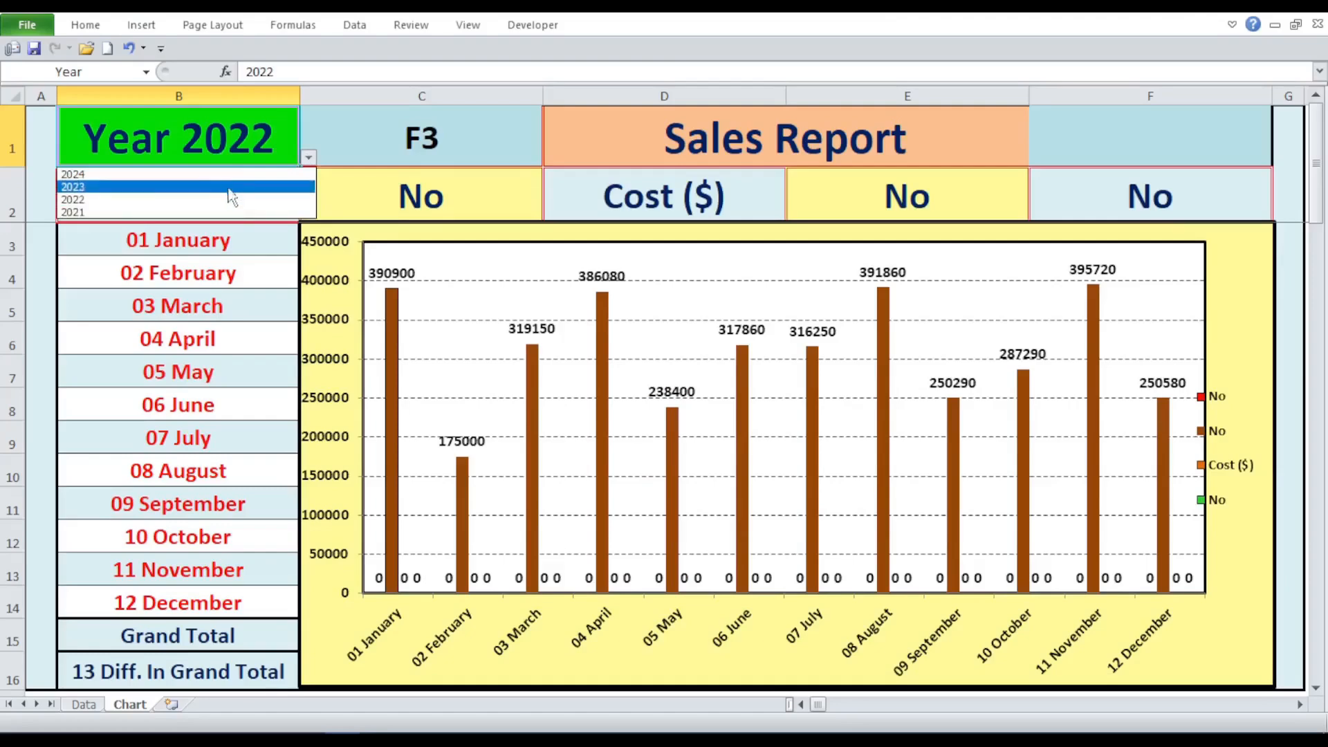
{"action": "left_click", "coordinate": [231, 187]}
- Set the selector in E2 to Sale ($) and the Cost selector in D2 to No to chart only sales
{"action": "left_click", "coordinate": [840, 194]}
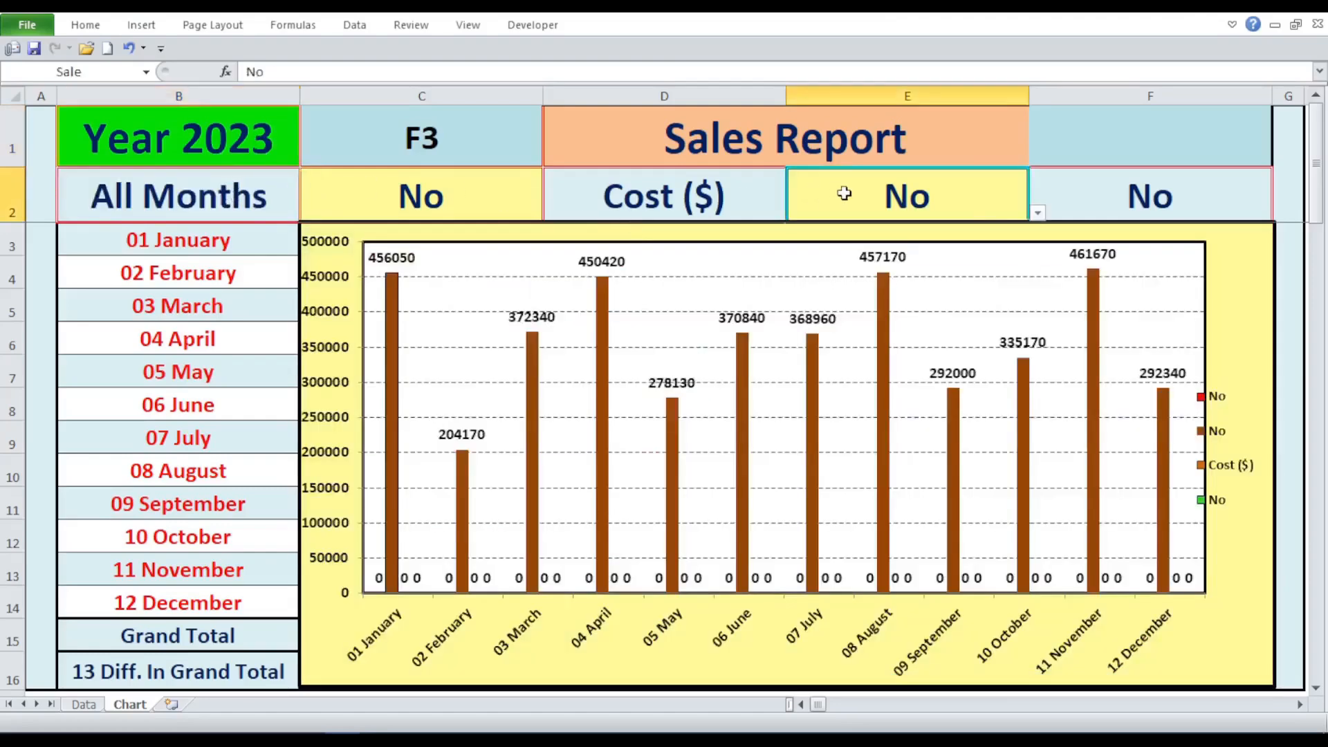
{"action": "left_click", "coordinate": [1037, 212]}
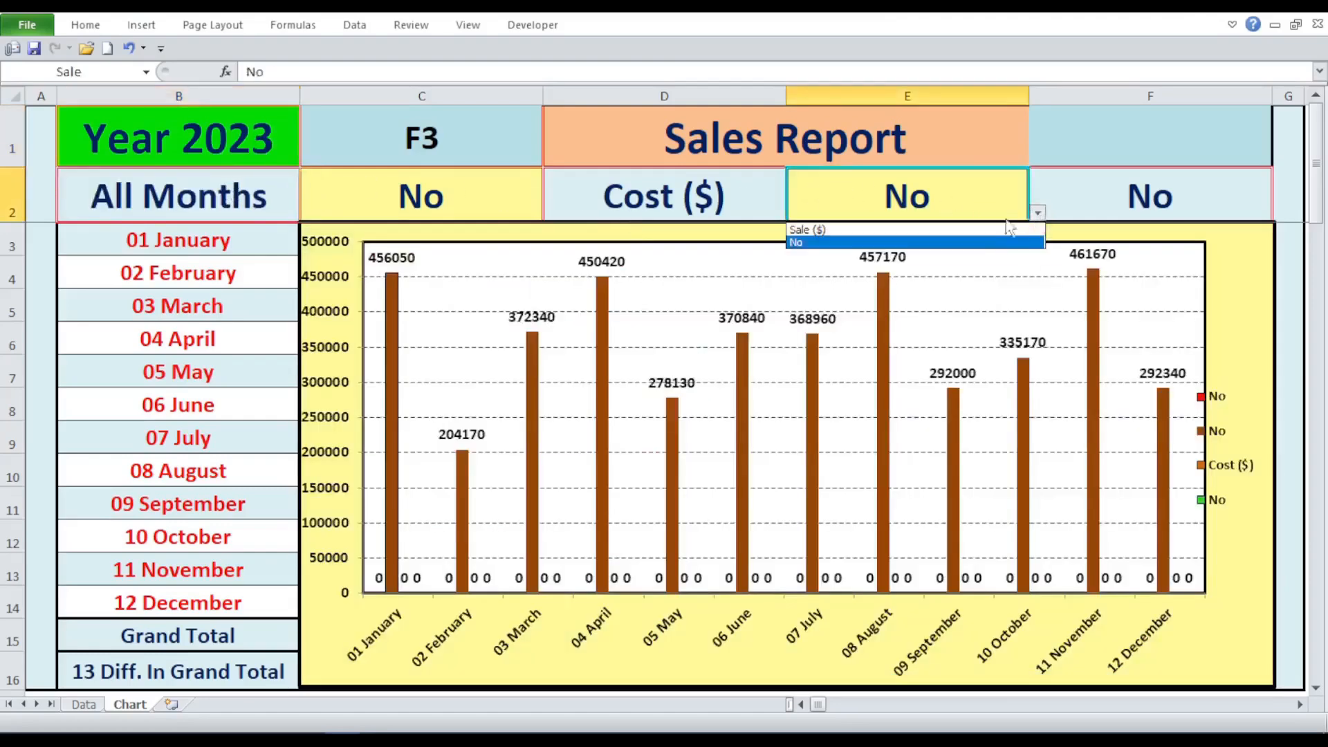
{"action": "left_click", "coordinate": [927, 232]}
{"action": "left_click", "coordinate": [766, 196]}
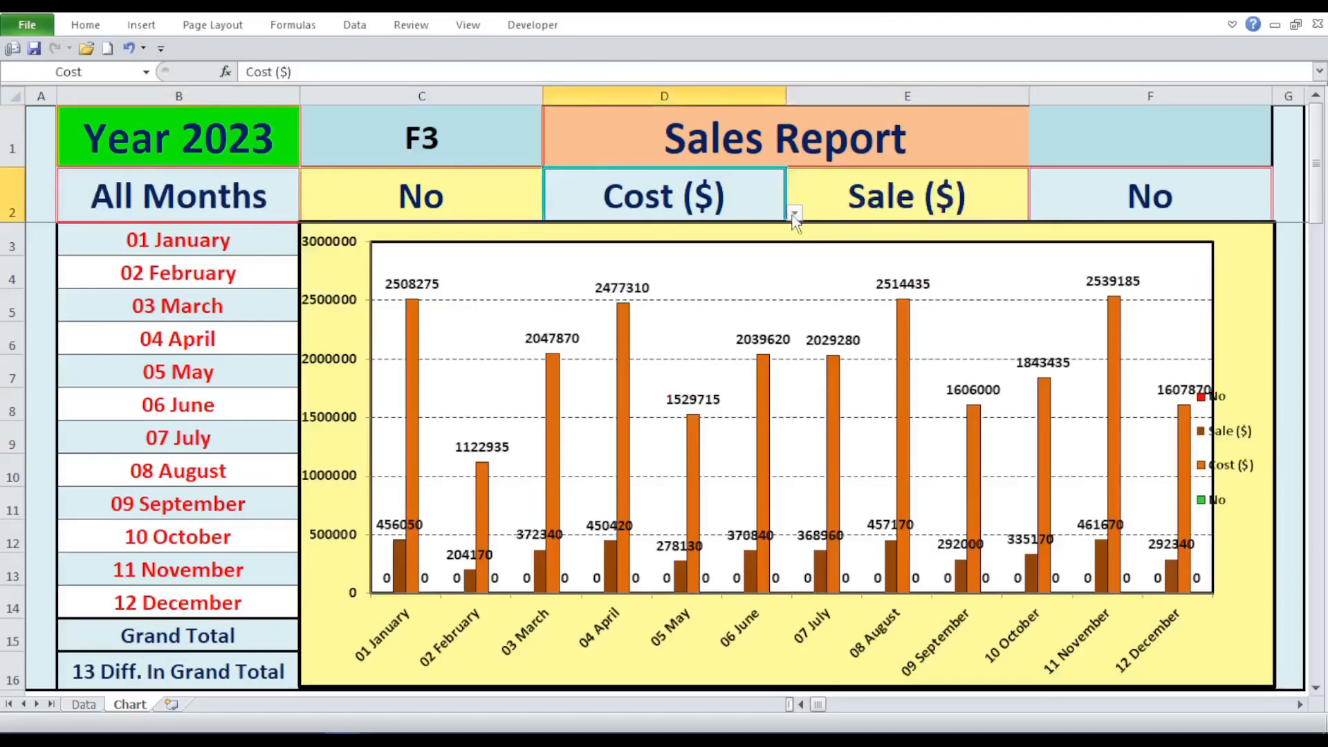
{"action": "left_click", "coordinate": [795, 214]}
{"action": "left_click", "coordinate": [720, 246]}
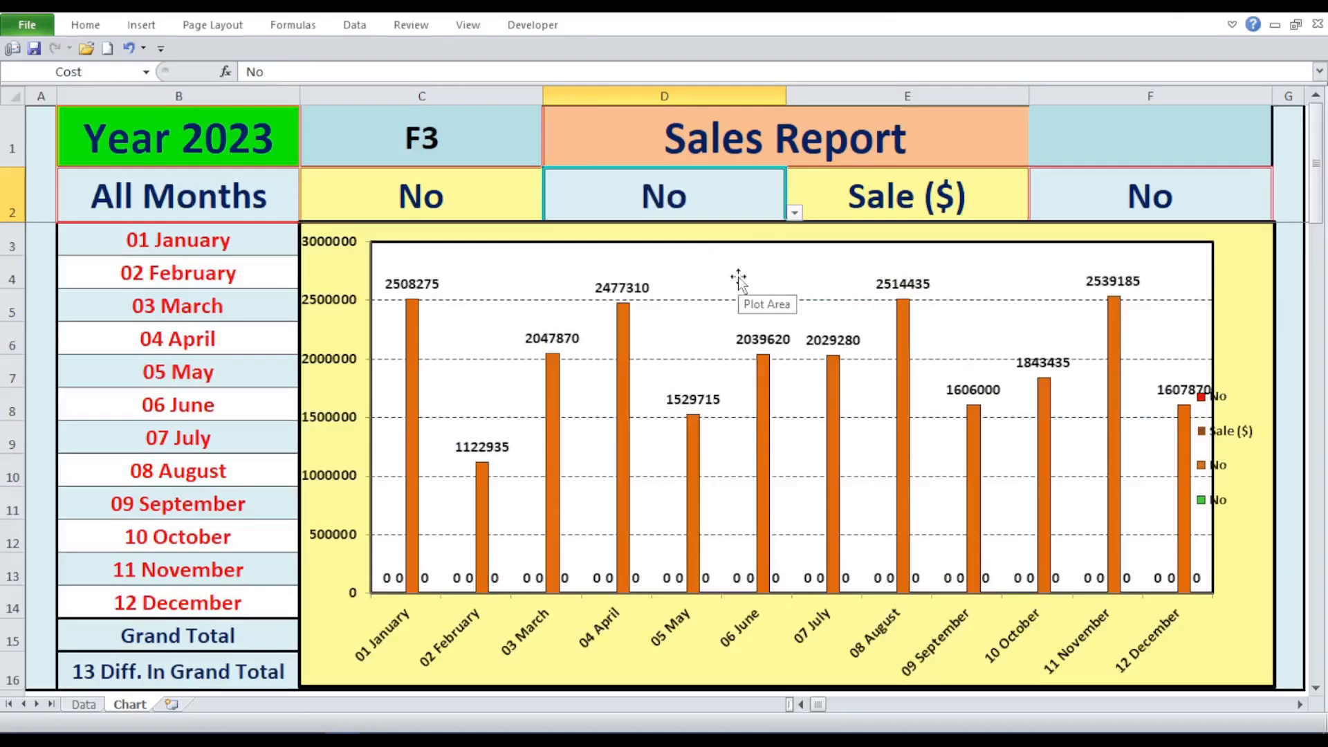
- Switch the year selector in B1 to 2024 to update the sales chart
{"action": "left_click", "coordinate": [269, 139]}
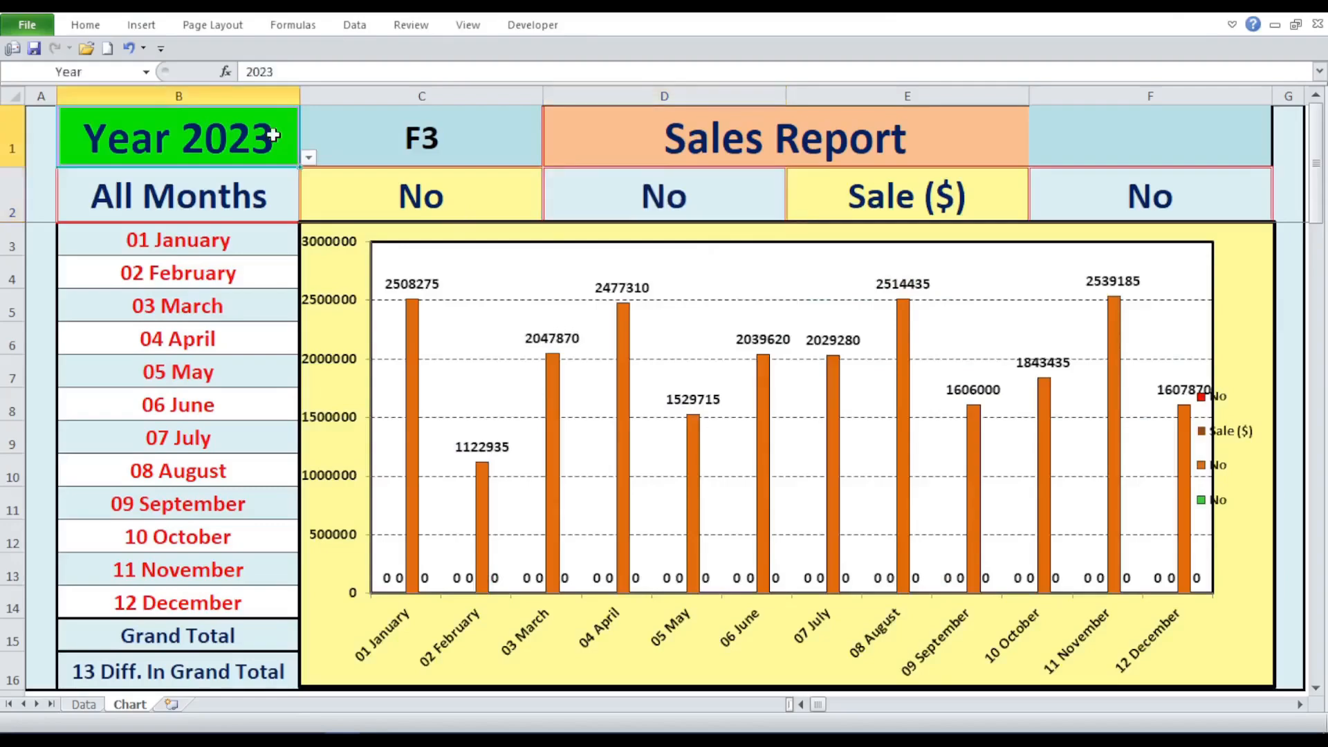
{"action": "left_click", "coordinate": [308, 161]}
{"action": "left_click", "coordinate": [288, 174]}
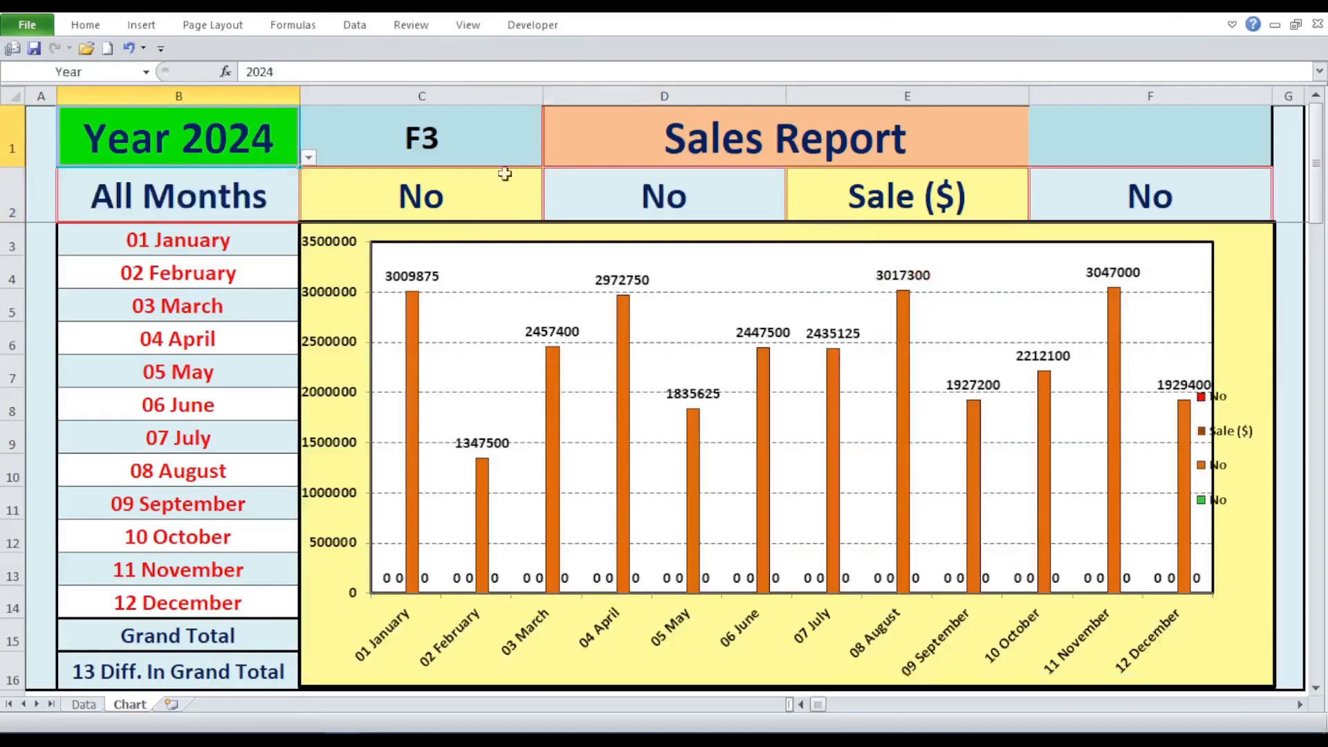
- Set the selector in F2 to Profit ($) and the Sale selector in E2 to No to chart only profit
{"action": "left_click", "coordinate": [1150, 197]}
{"action": "left_click", "coordinate": [1281, 213]}
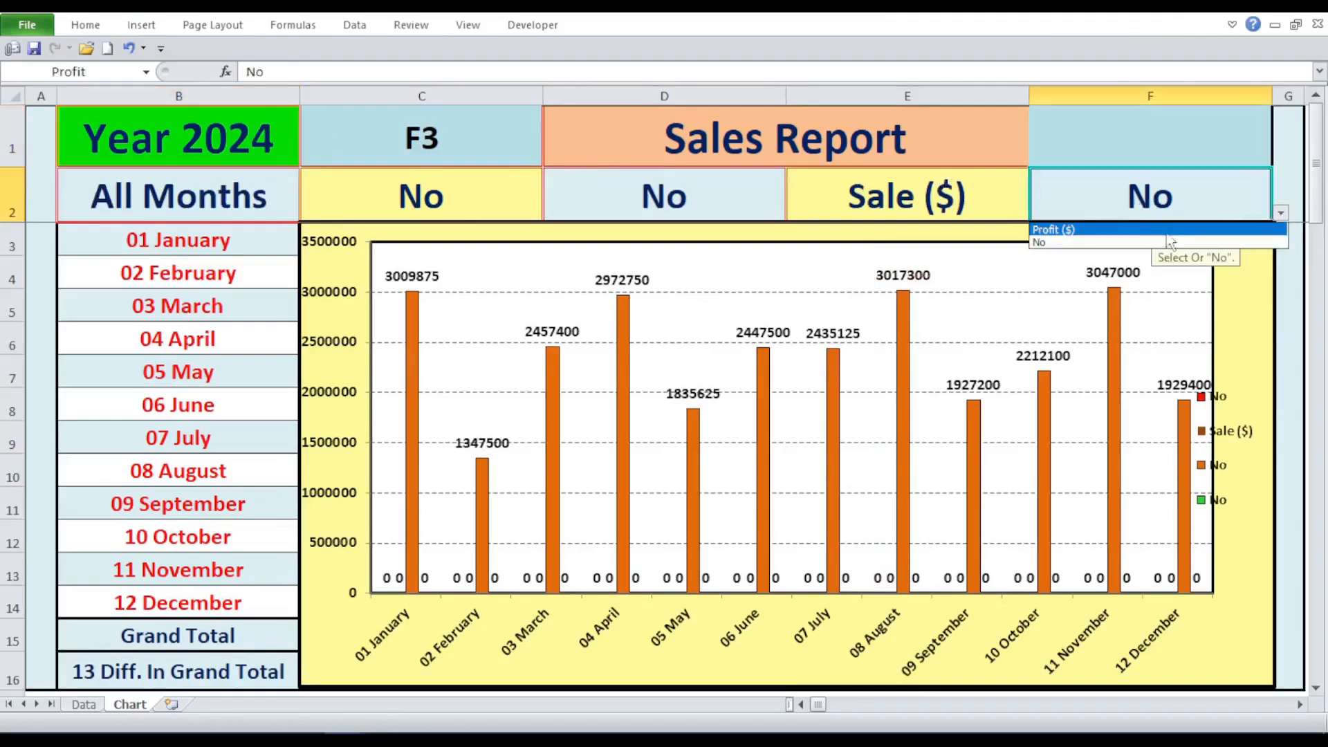
{"action": "left_click", "coordinate": [1160, 231]}
{"action": "left_click", "coordinate": [977, 195]}
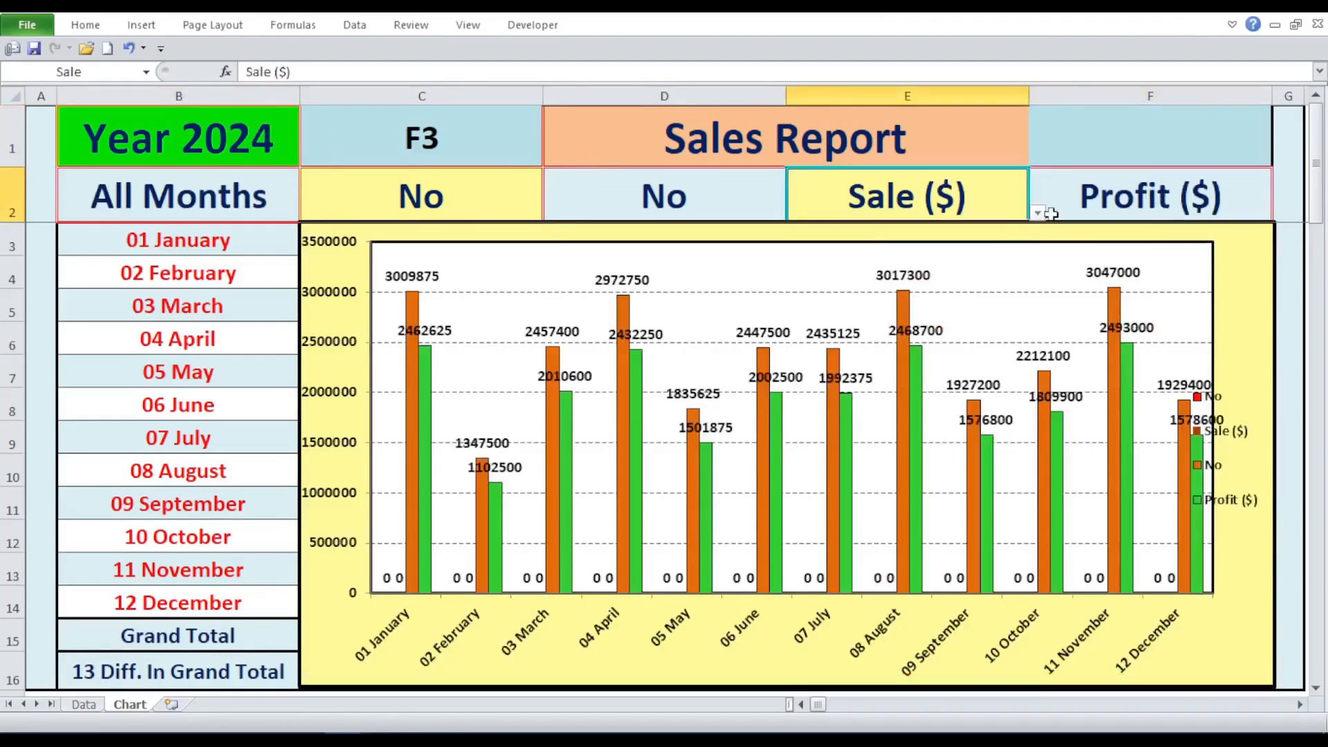
{"action": "left_click", "coordinate": [1041, 214]}
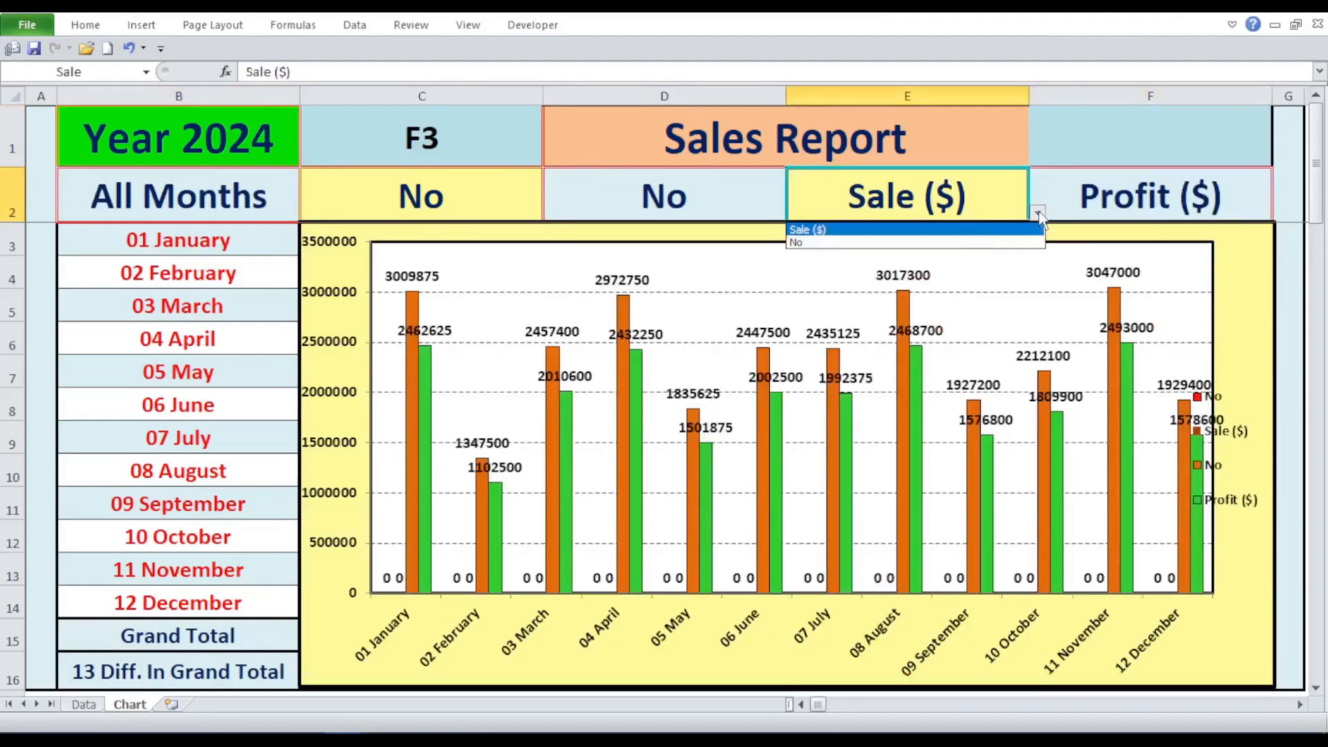
{"action": "left_click", "coordinate": [949, 243]}
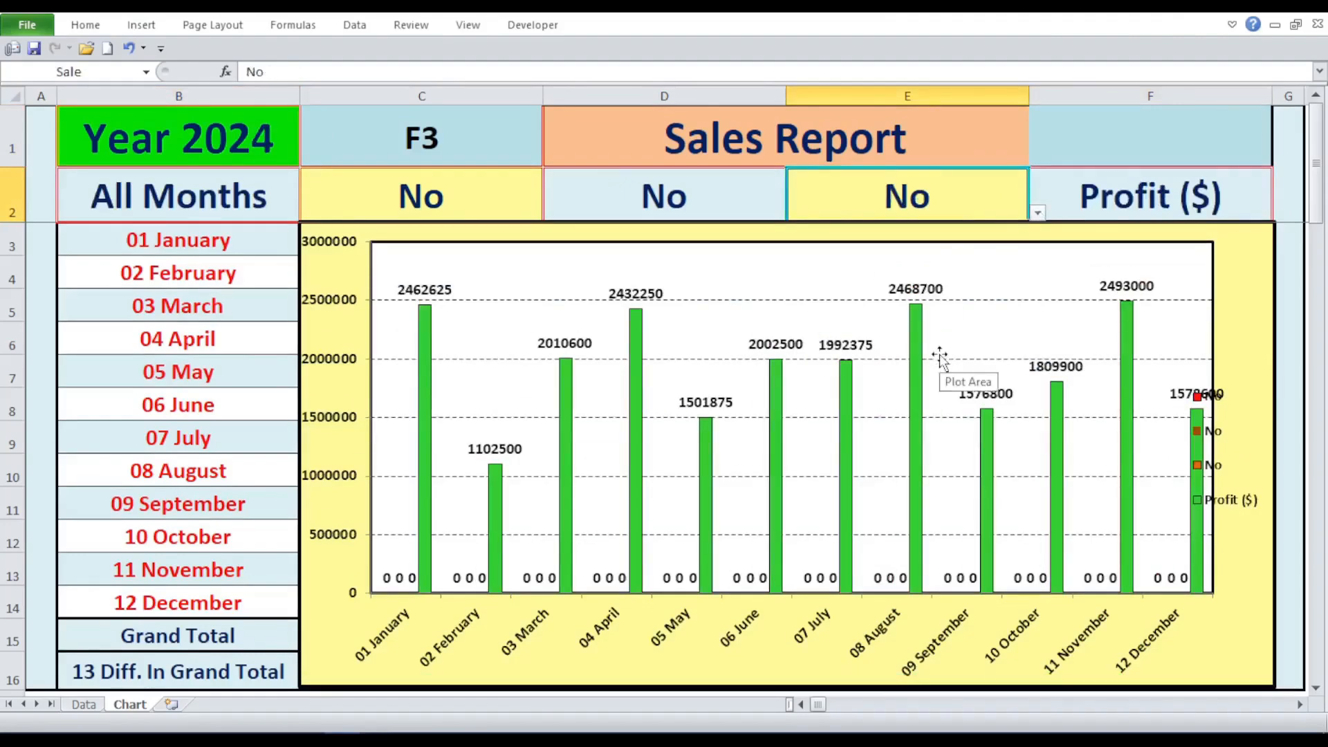